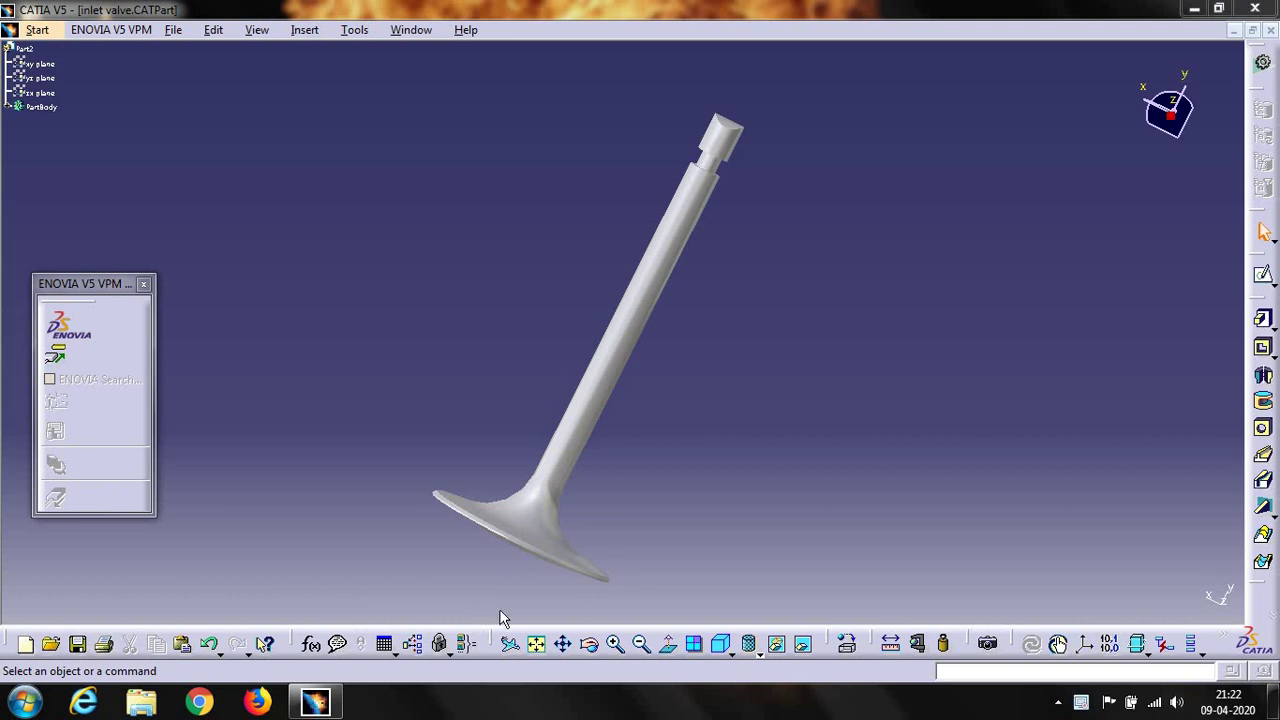
Step: Create a new Part Design part named Part2
click(40, 31)
mouse_move(91, 75)
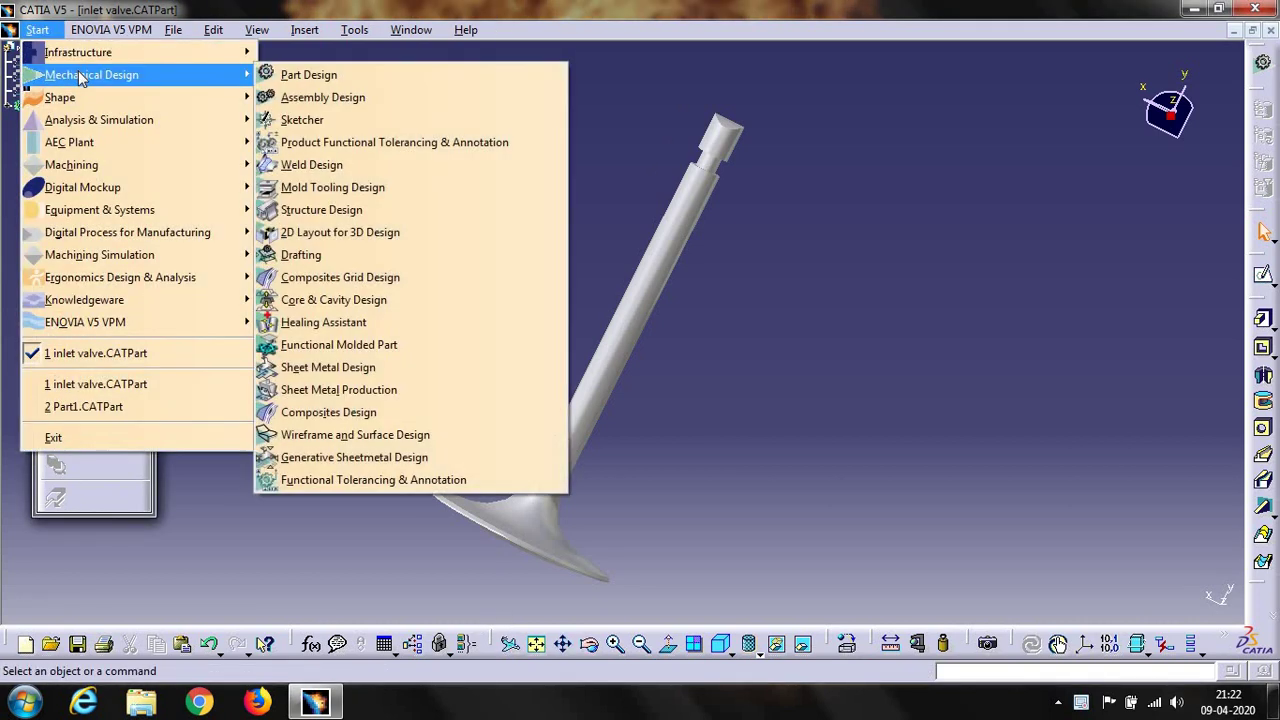
click(305, 76)
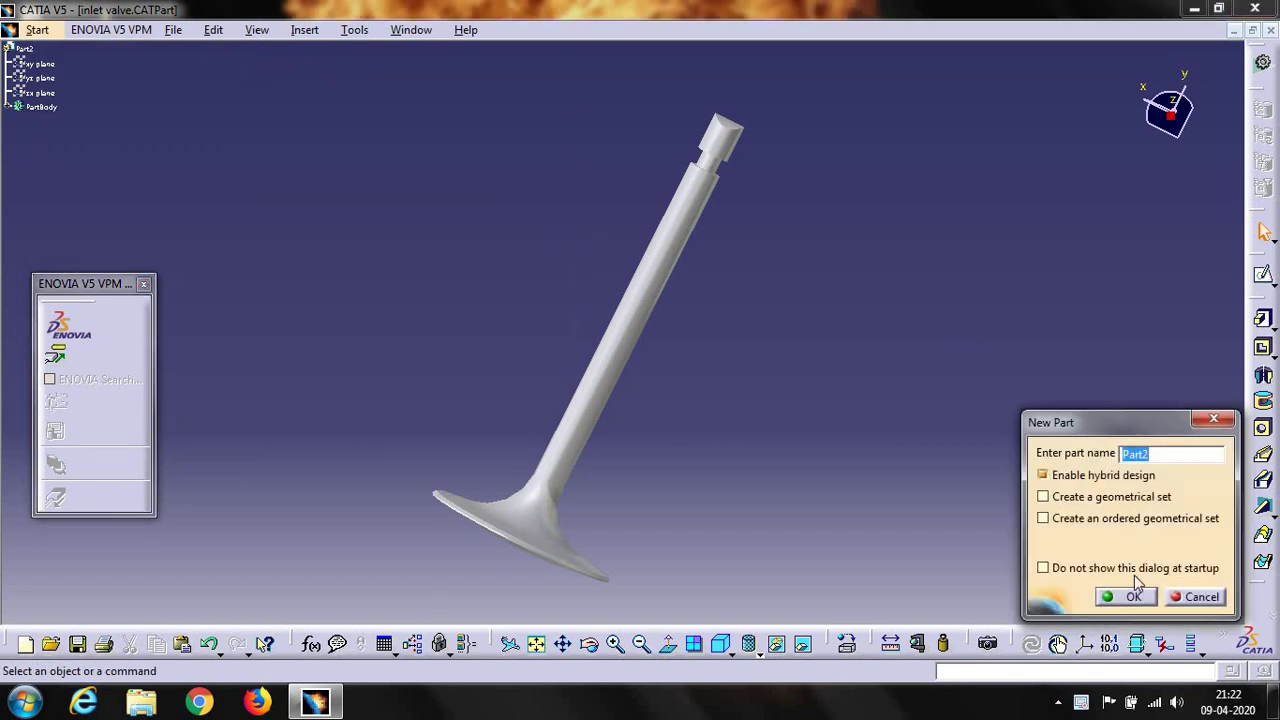
click(1138, 597)
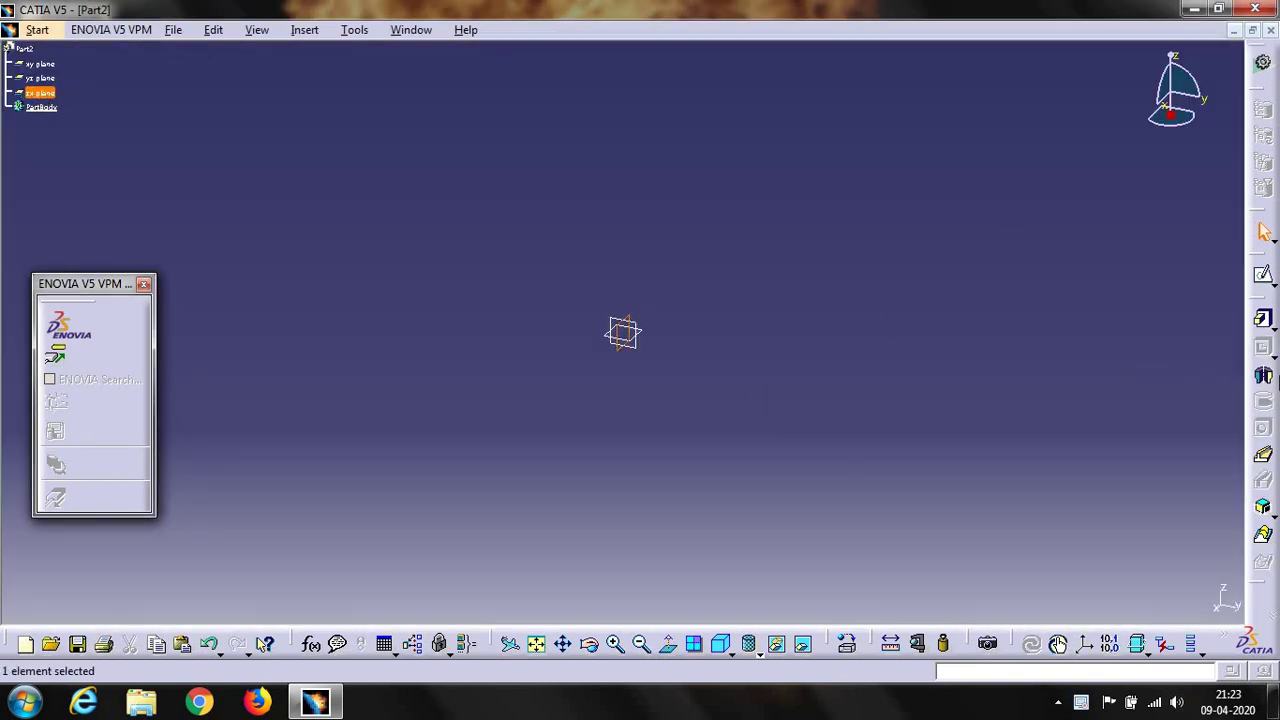
Step: Start a sketch on the zx plane and draw a vertical line up from the origin
click(1262, 288)
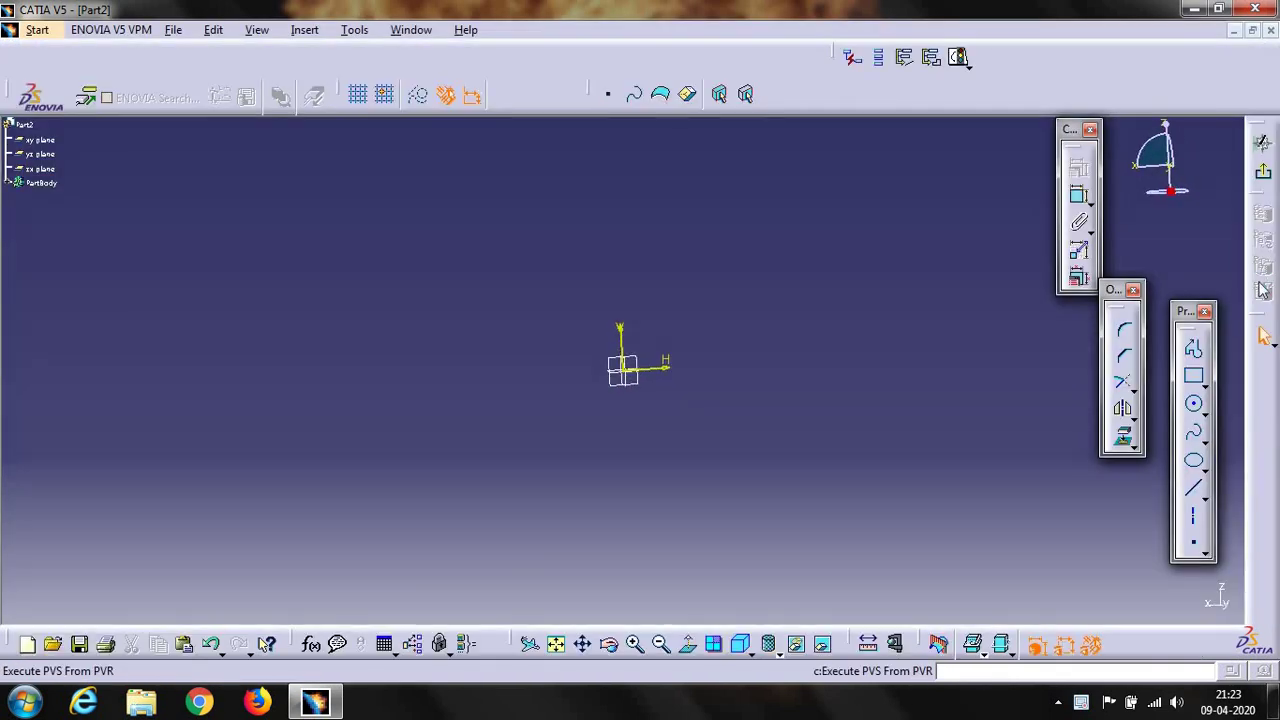
click(1193, 488)
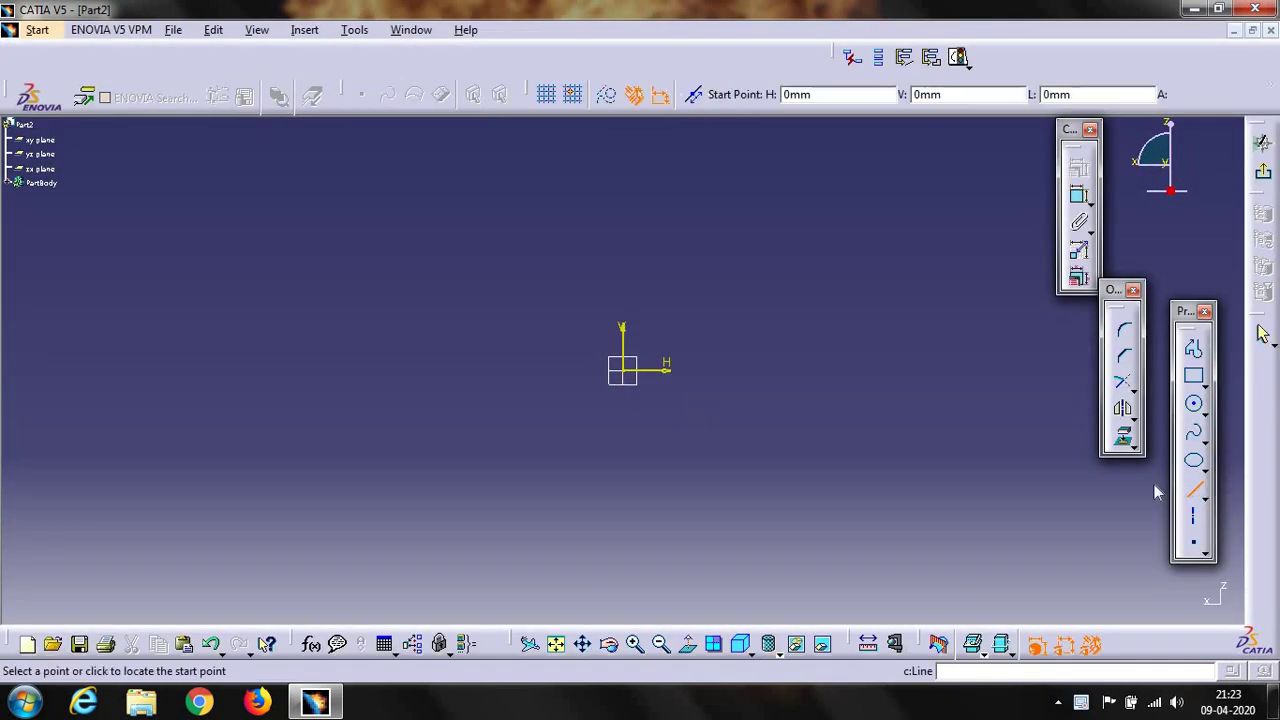
click(628, 372)
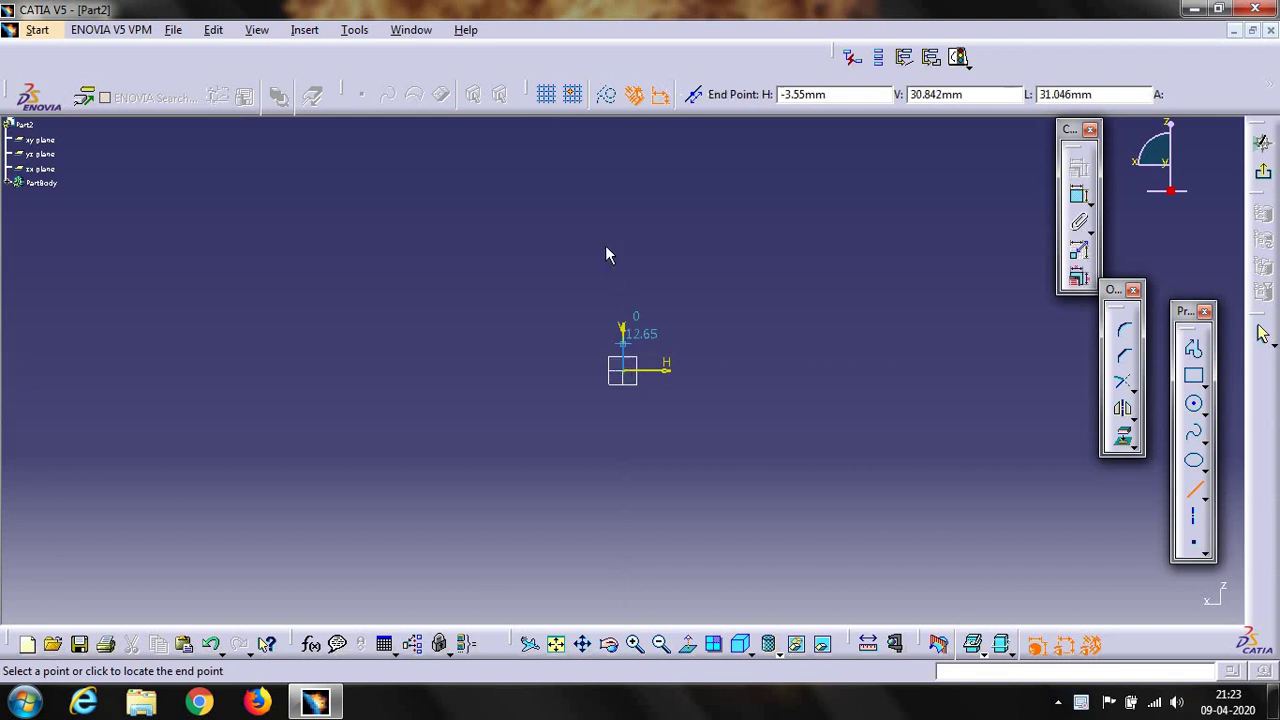
click(625, 184)
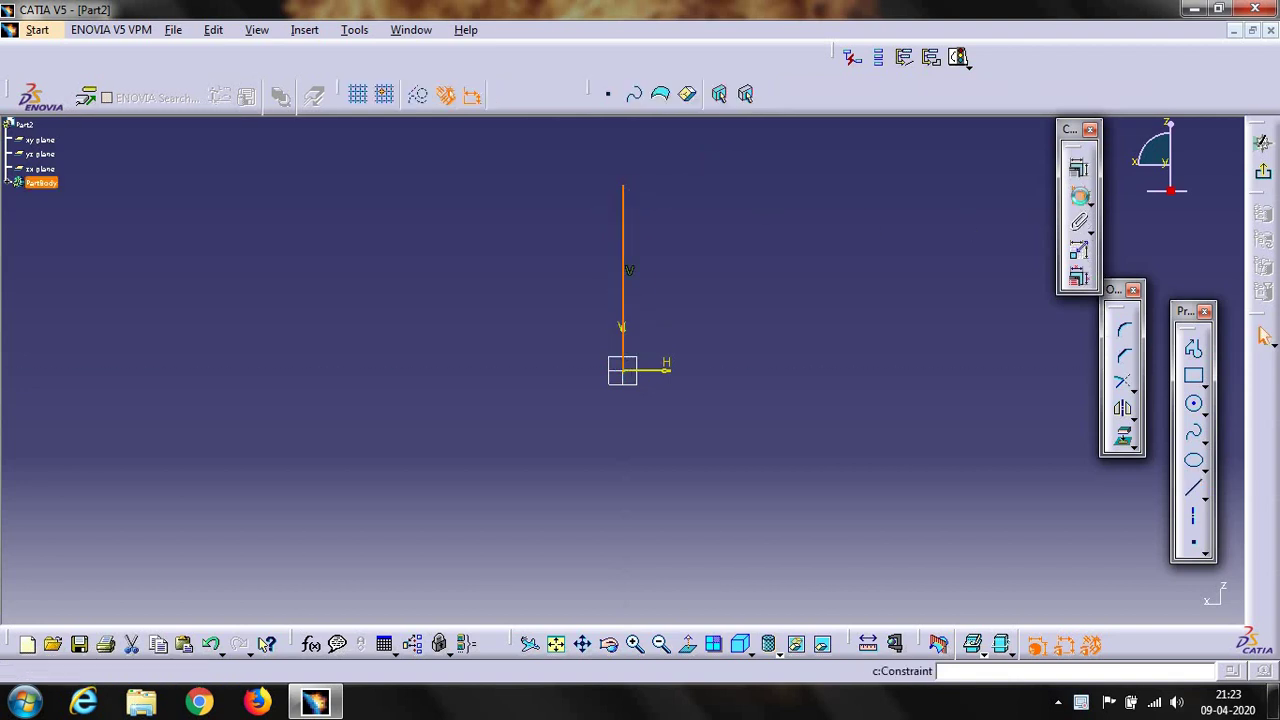
Step: Constrain the vertical line's length to 85 mm
click(1078, 195)
click(785, 288)
double_click(782, 286)
text(8)
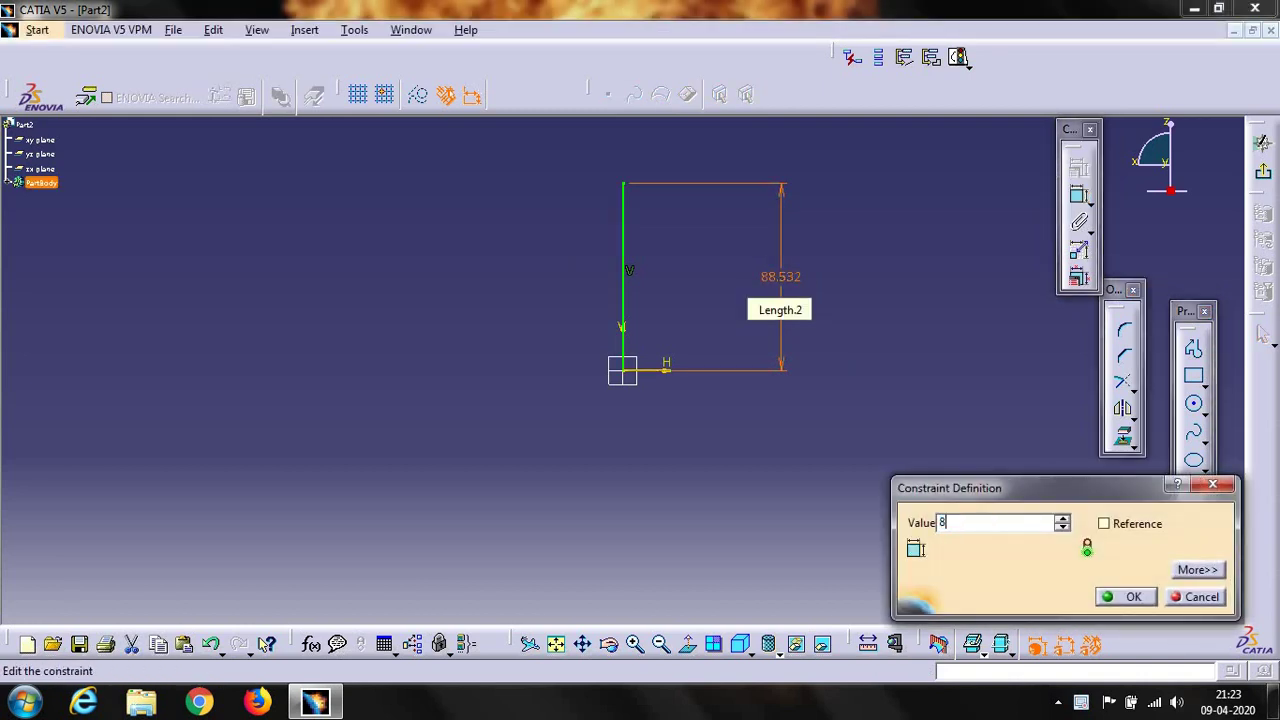
text(5mm)
key(Return)
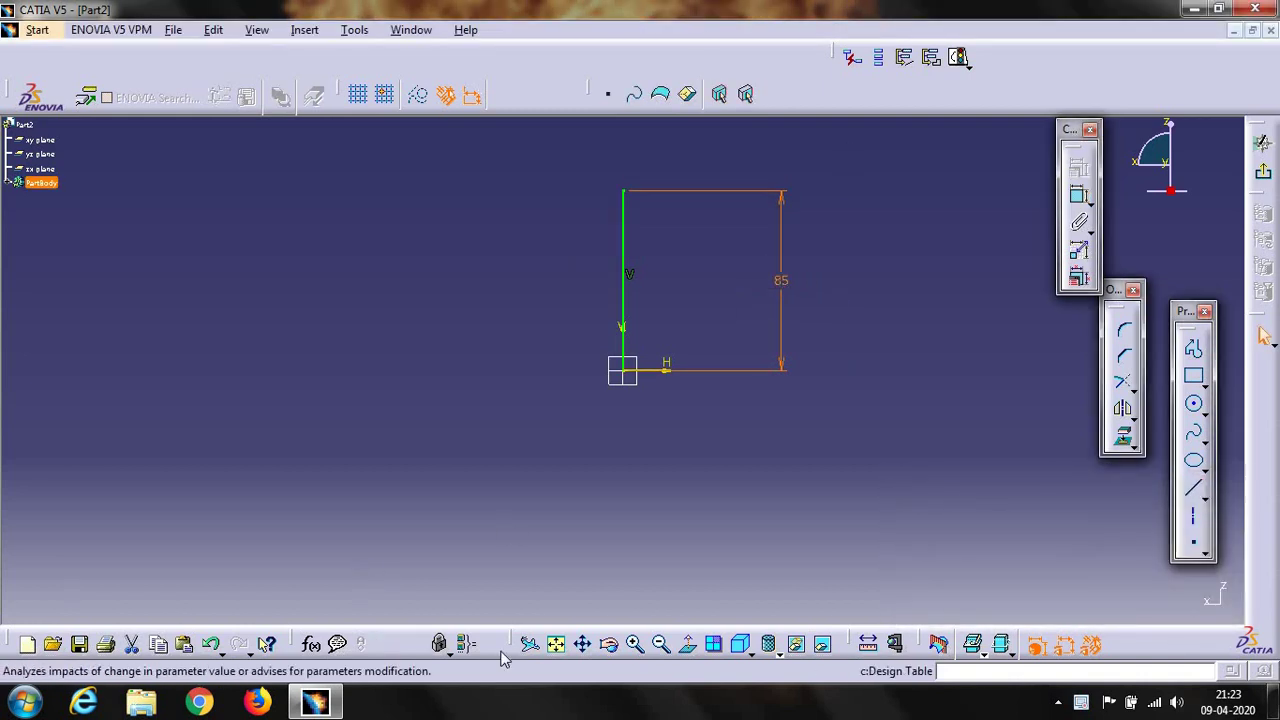
click(634, 644)
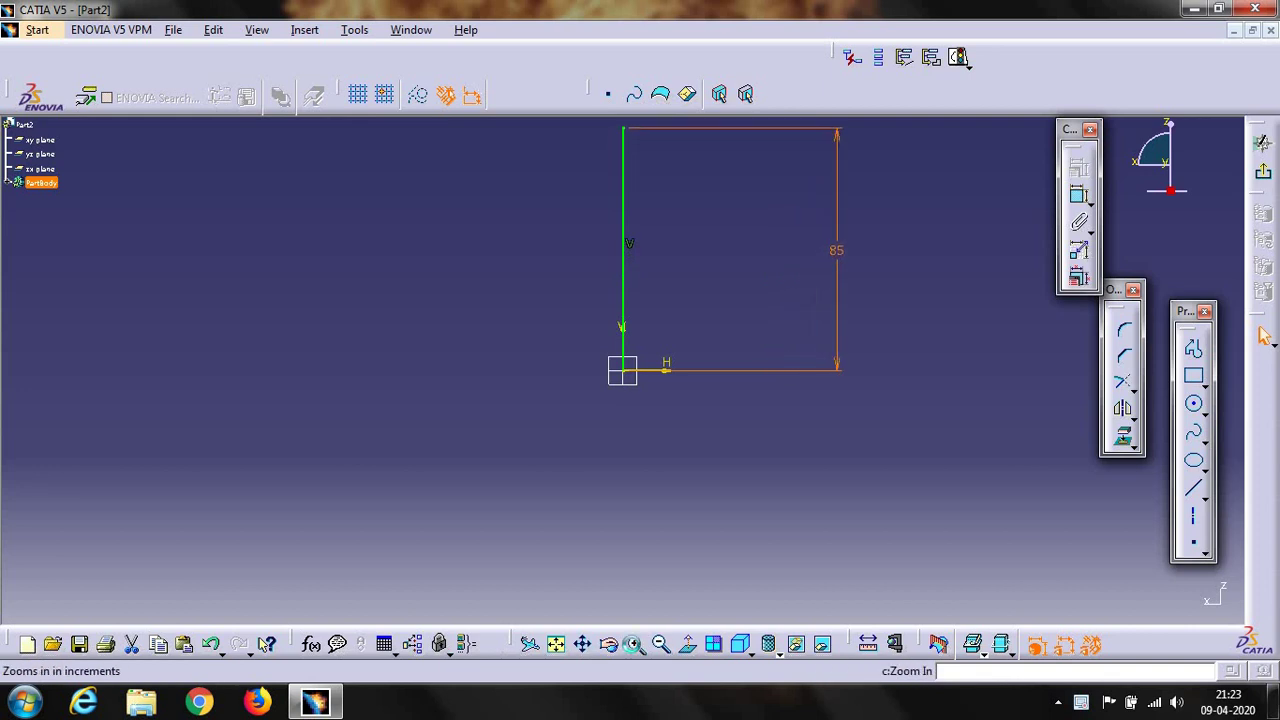
click(634, 644)
click(634, 644)
mouse_move(660, 263)
middle_down()
mouse_move(669, 582)
mouse_move(674, 431)
middle_up()
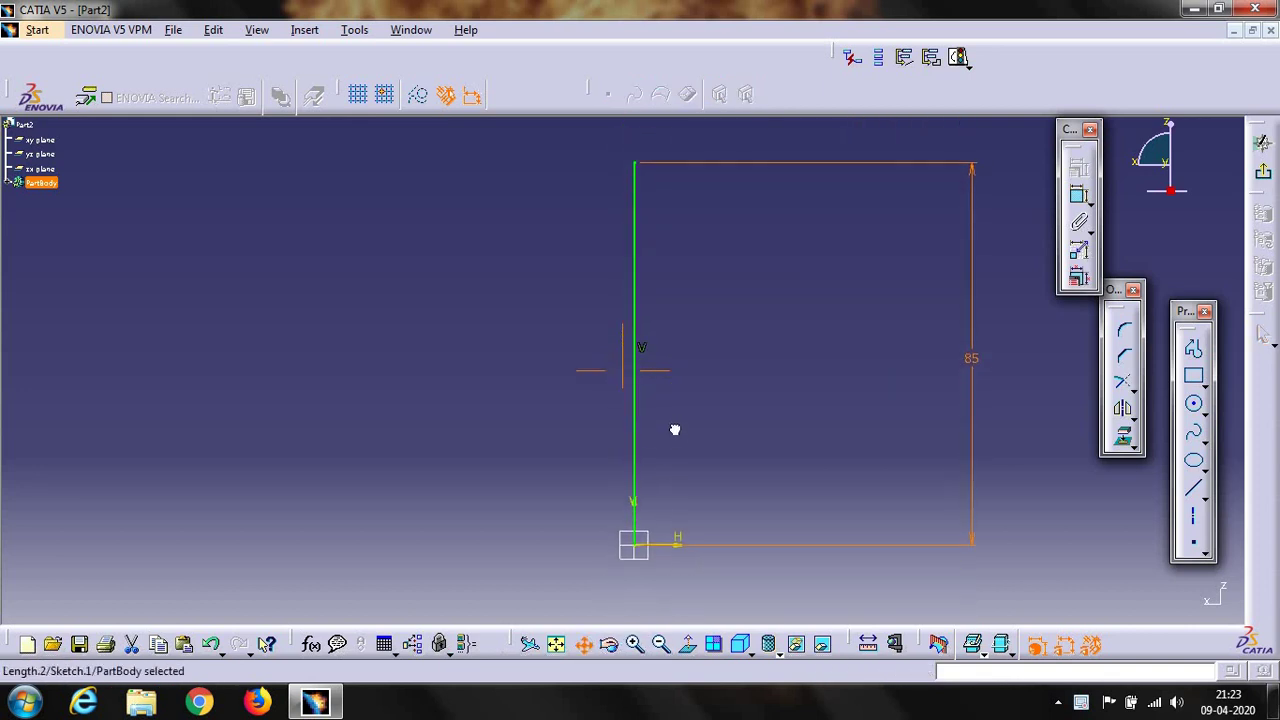
Step: Draw a short line leftward from the top of the 85 mm line, constrained to 3 mm
click(1193, 487)
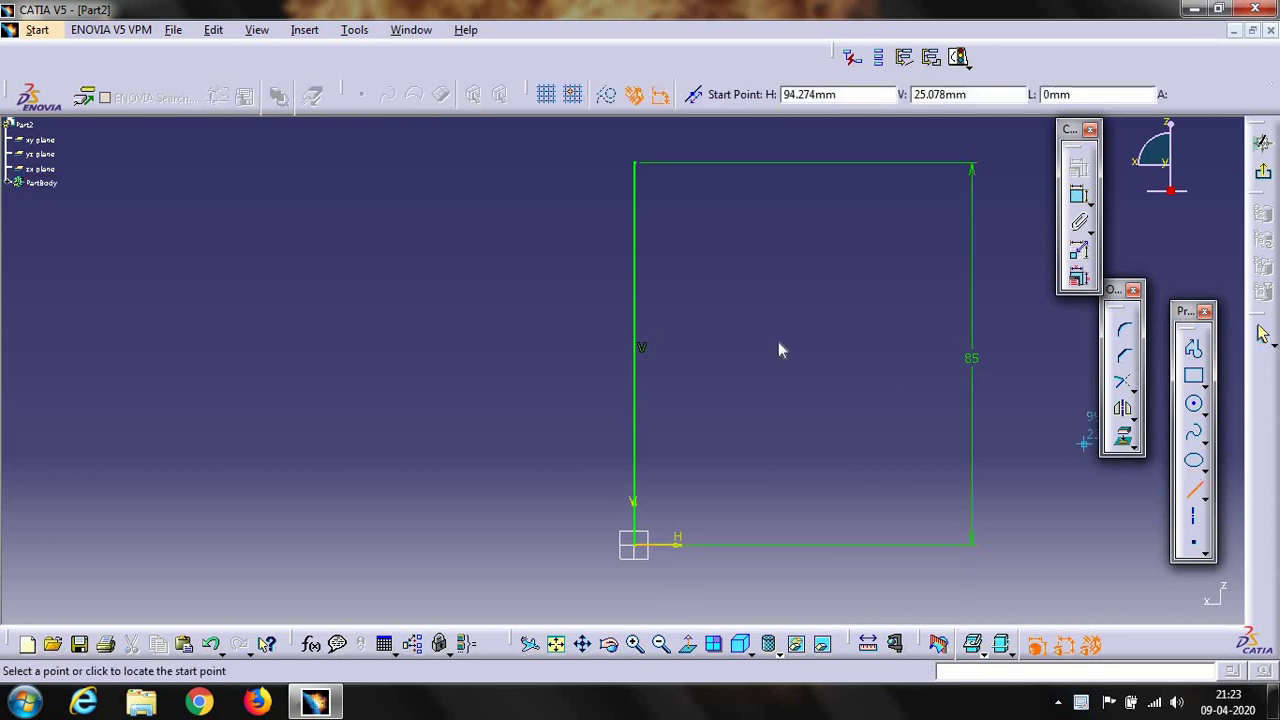
click(635, 164)
click(597, 163)
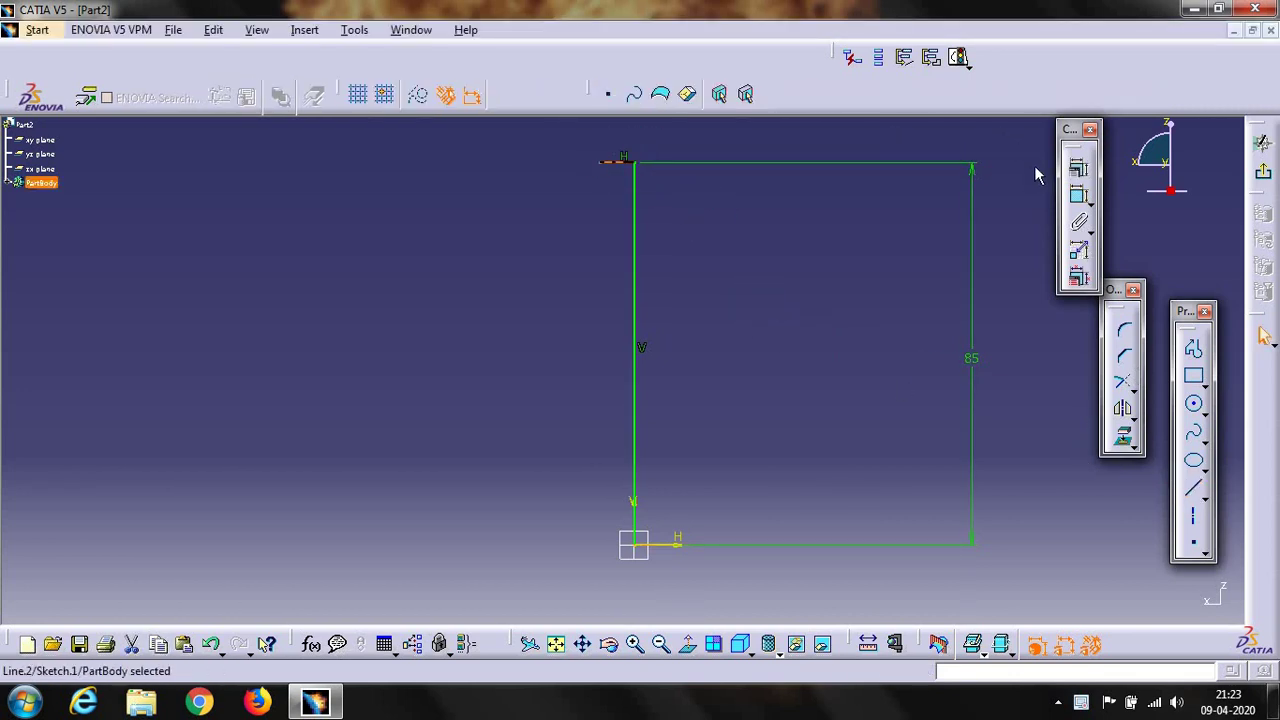
click(1079, 196)
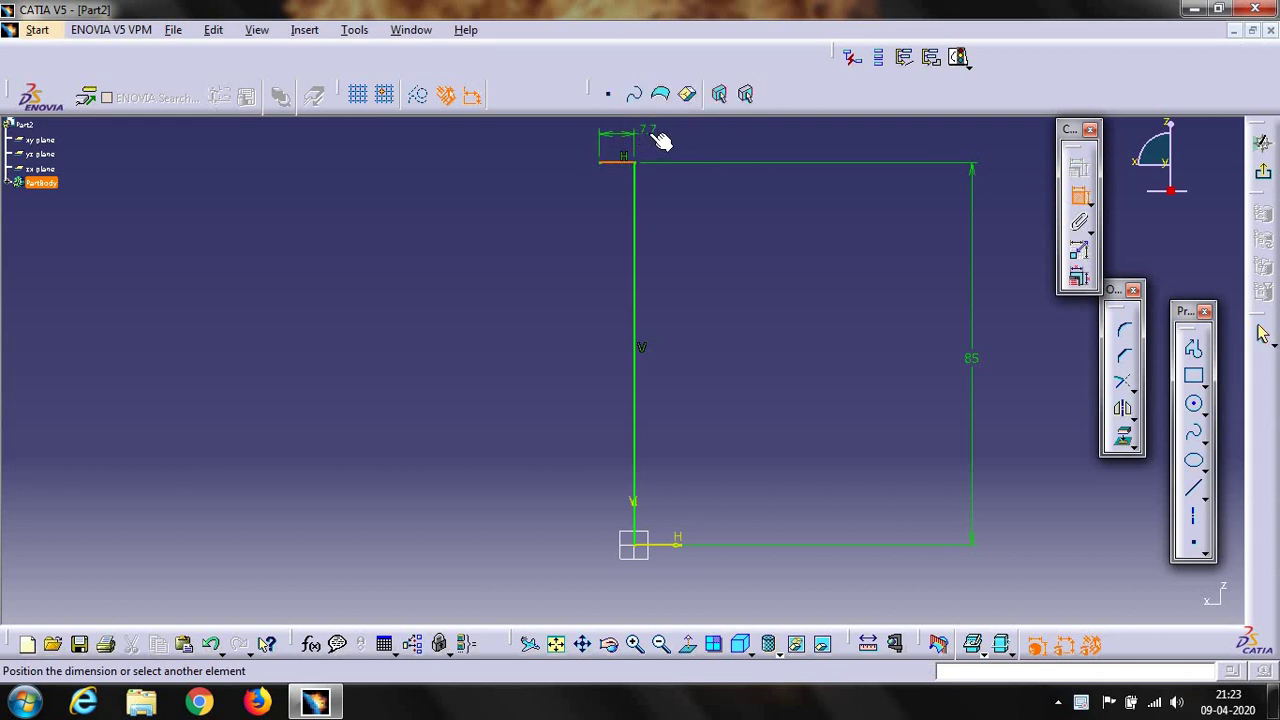
click(658, 139)
double_click(651, 133)
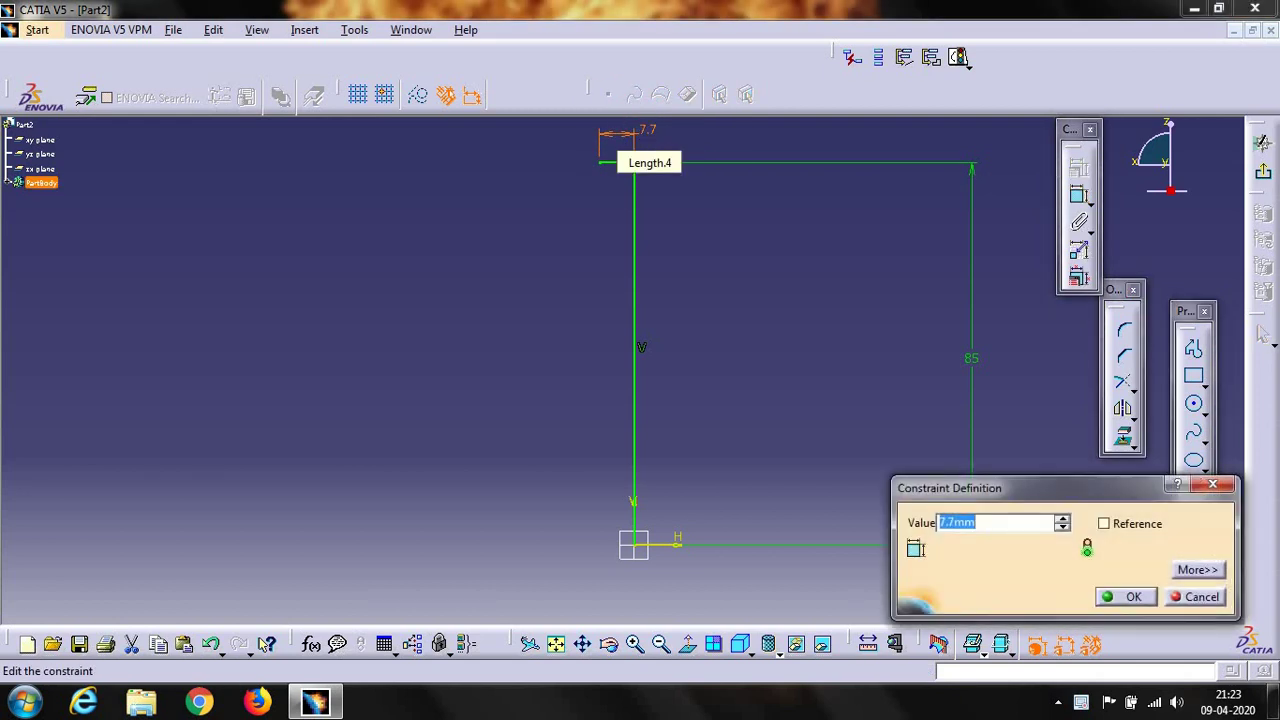
key(Return)
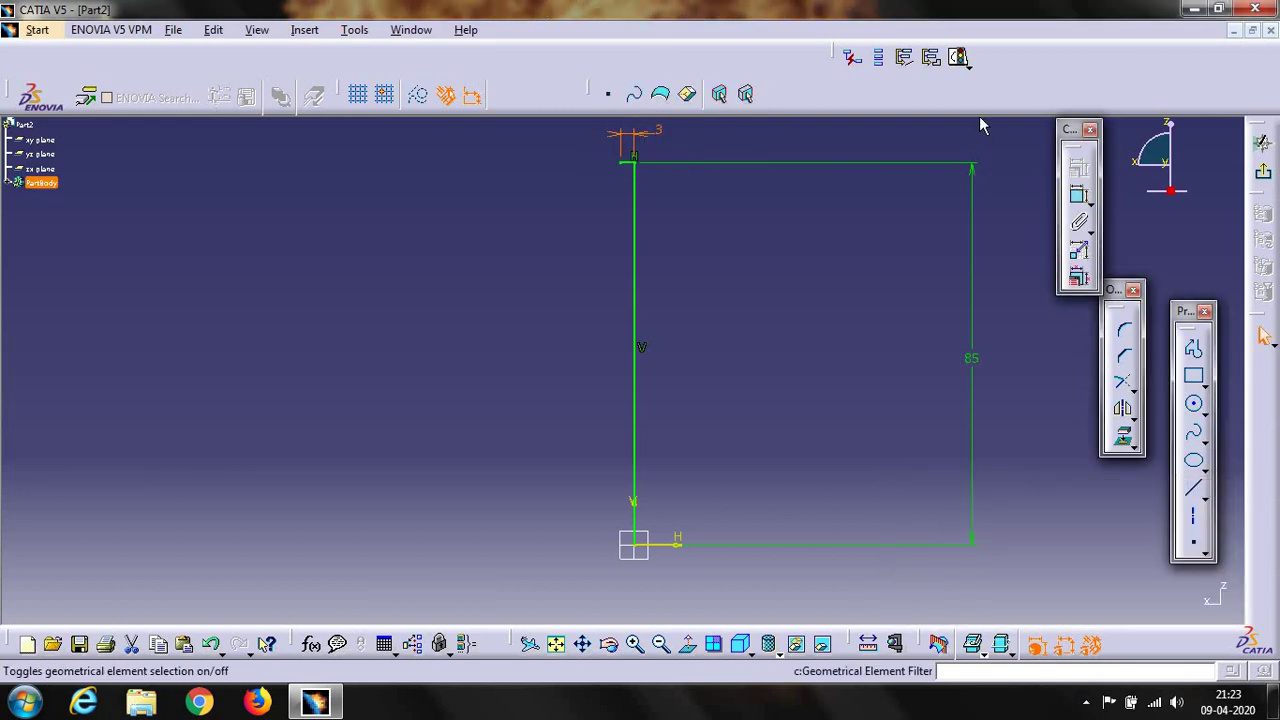
Step: Add a line dropping from the short line's left end, constrained to 7 mm
click(1194, 488)
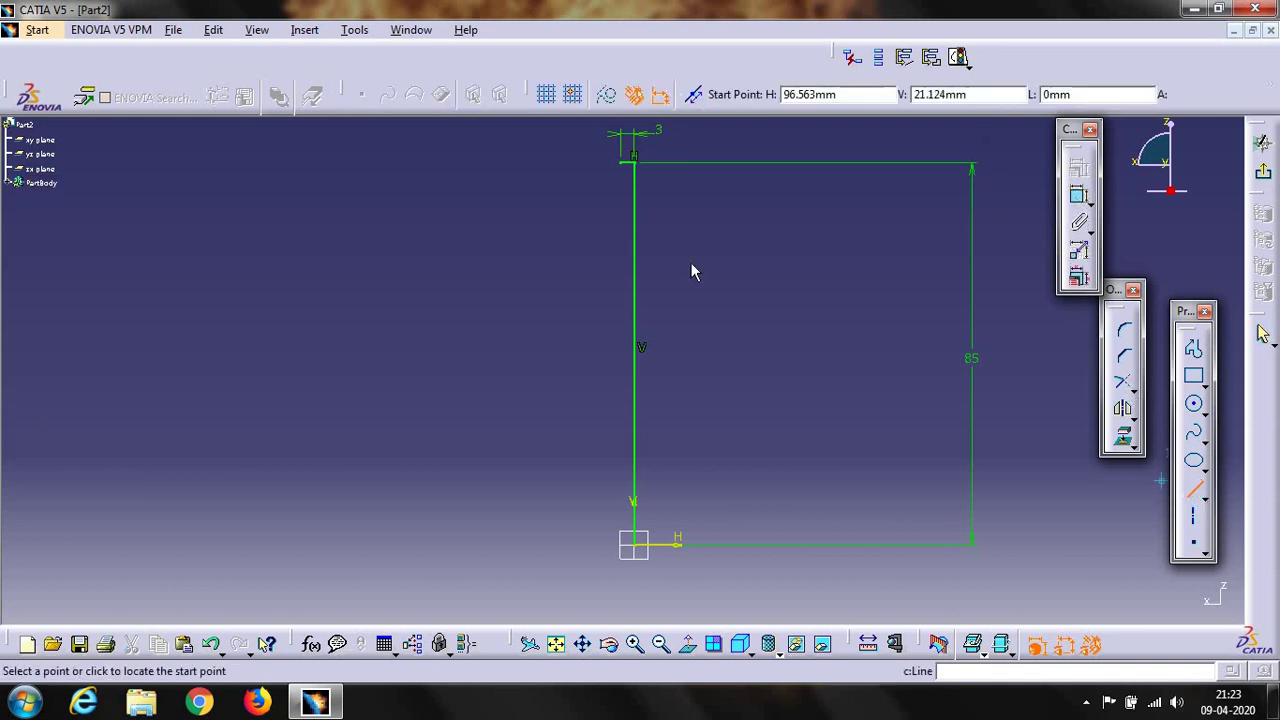
click(622, 162)
click(620, 224)
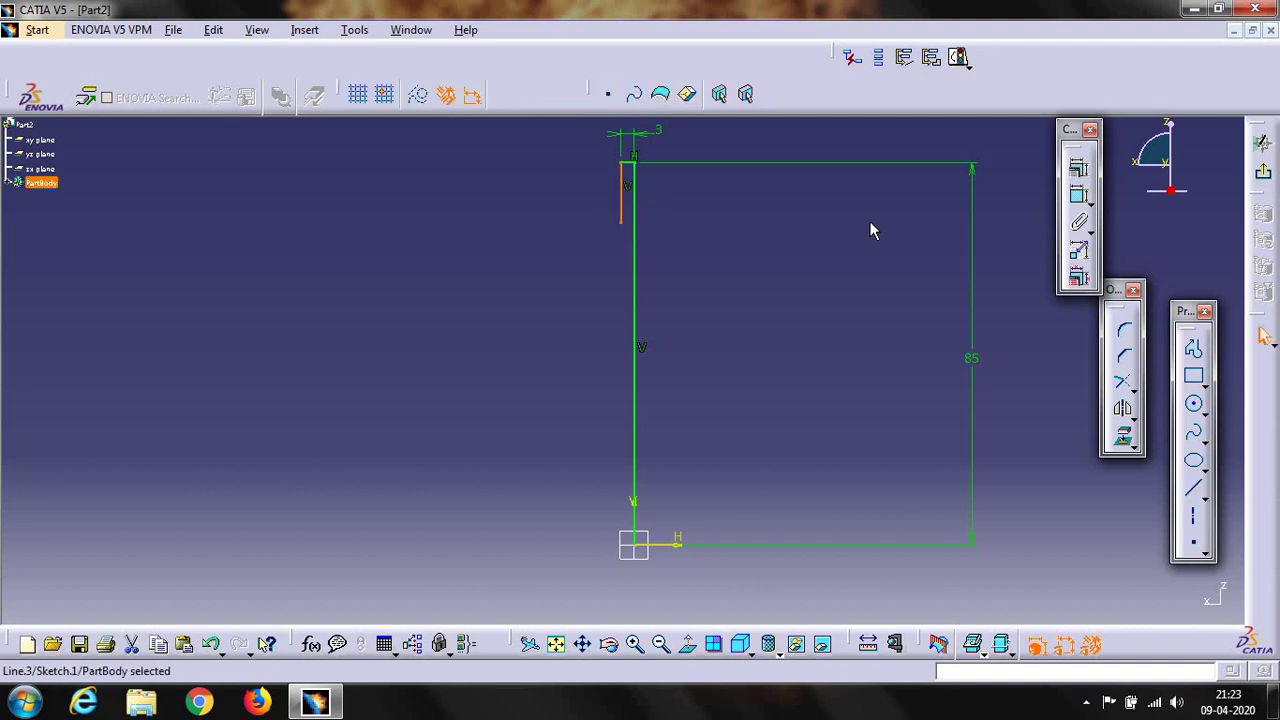
click(1078, 198)
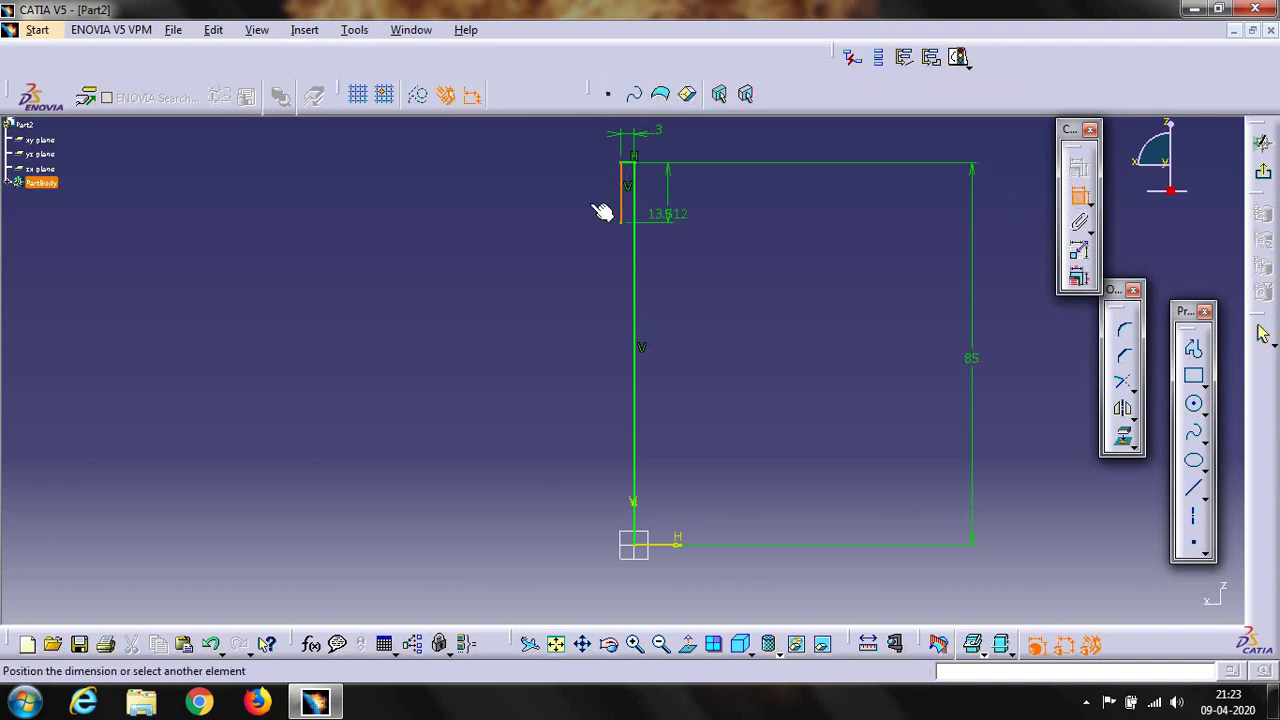
click(560, 208)
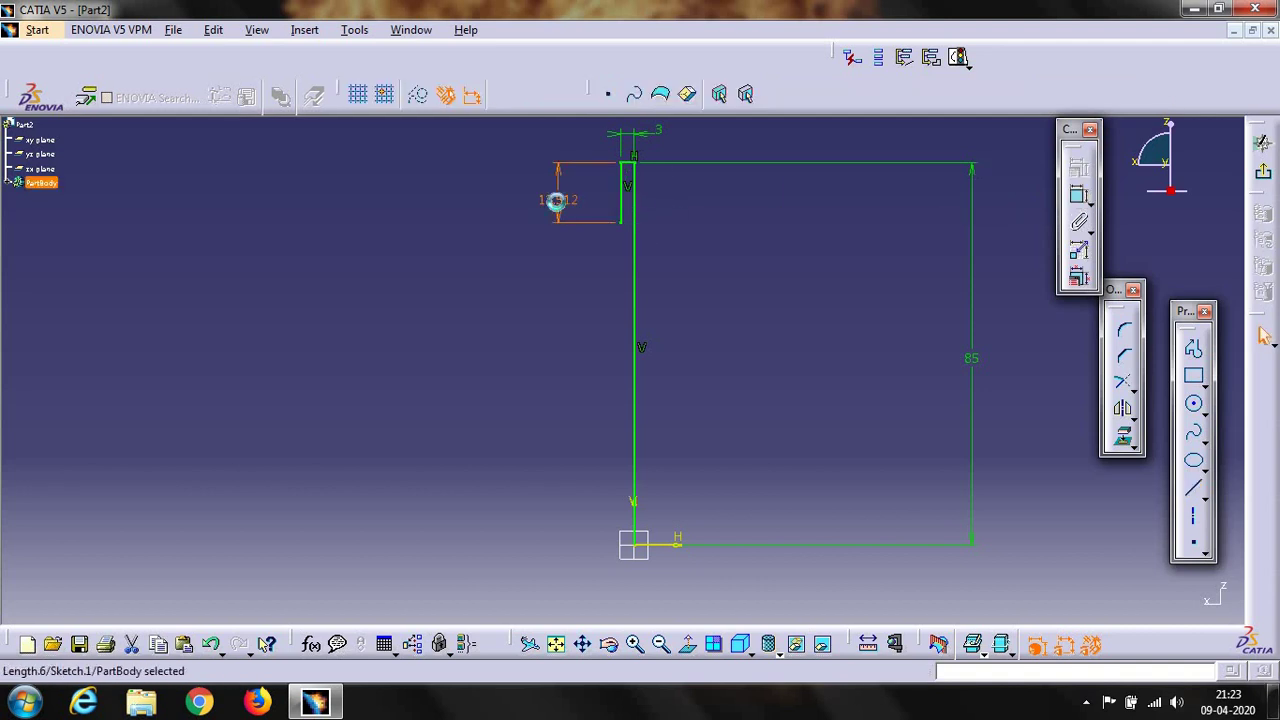
double_click(557, 200)
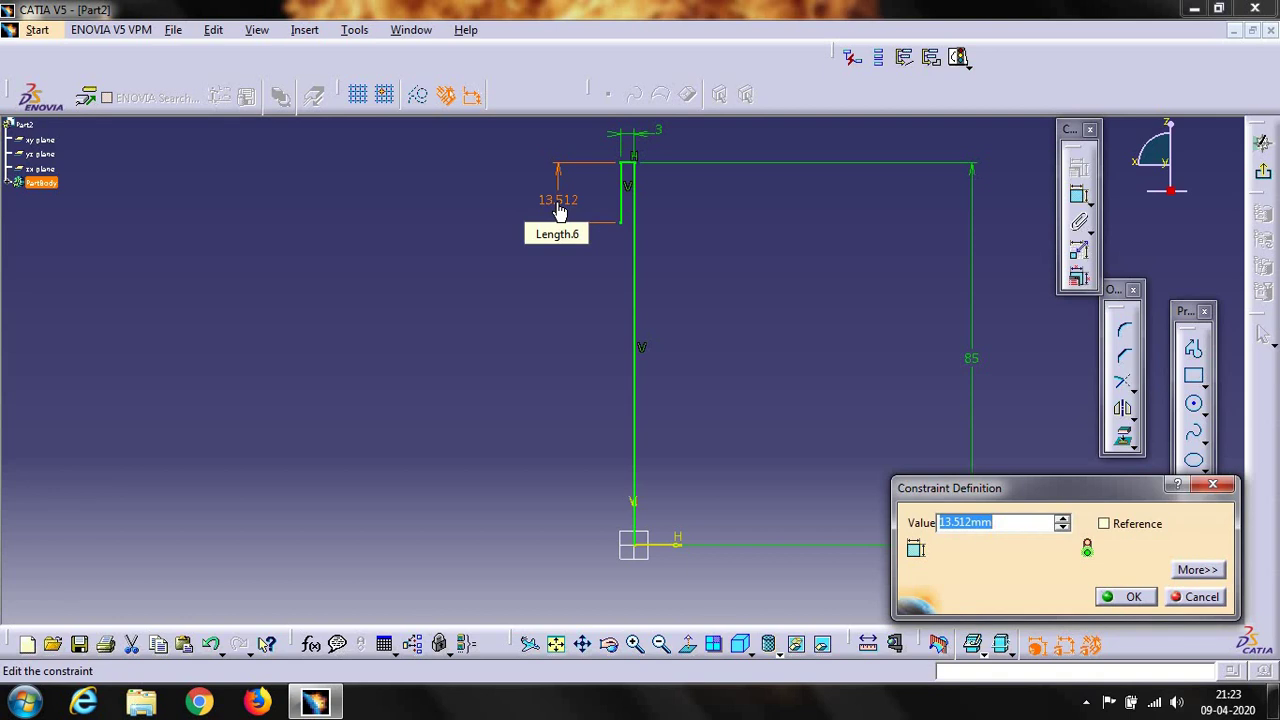
key(Return)
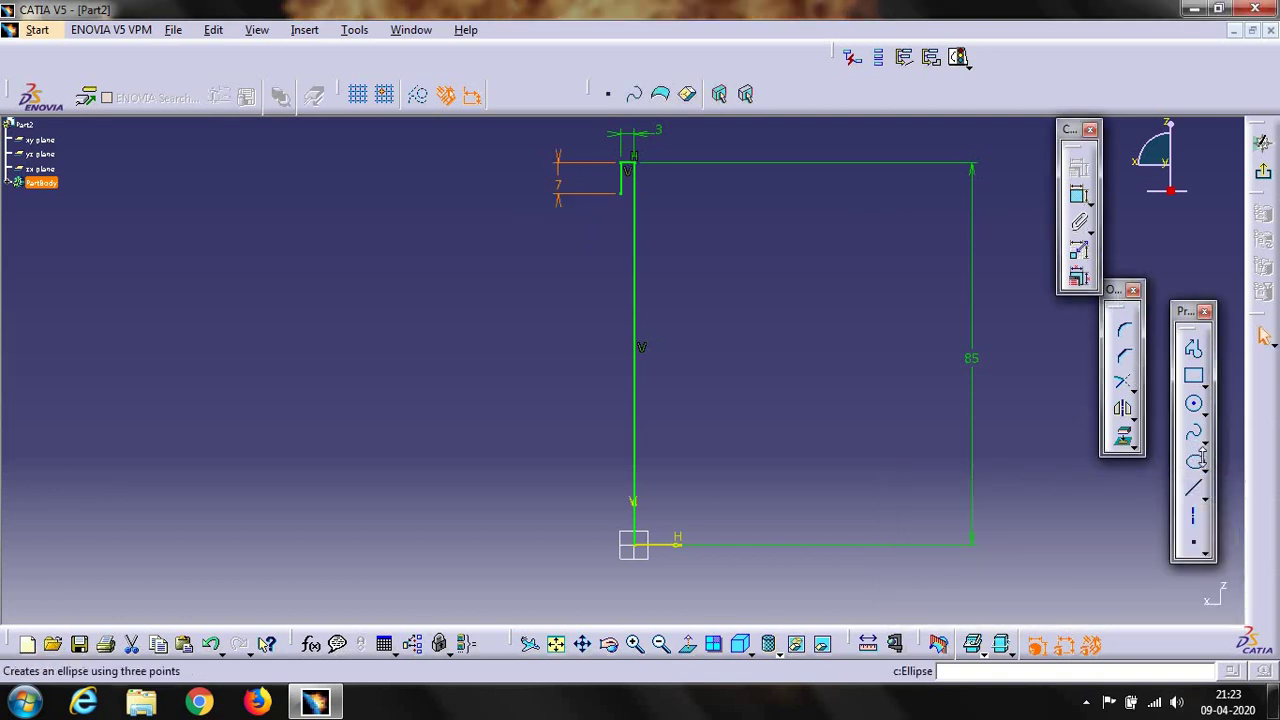
Step: Draw a horizontal line from the 7 mm line's bottom to the long line, constrained to 1 mm
click(1194, 492)
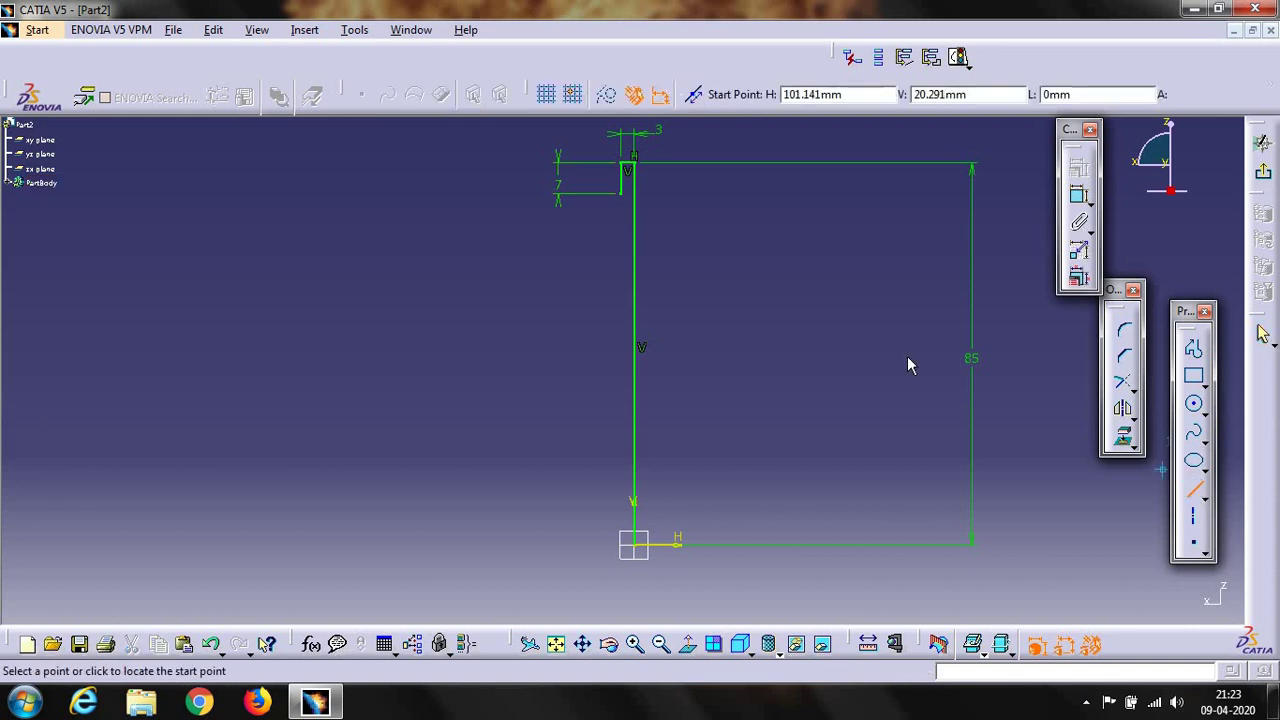
click(622, 195)
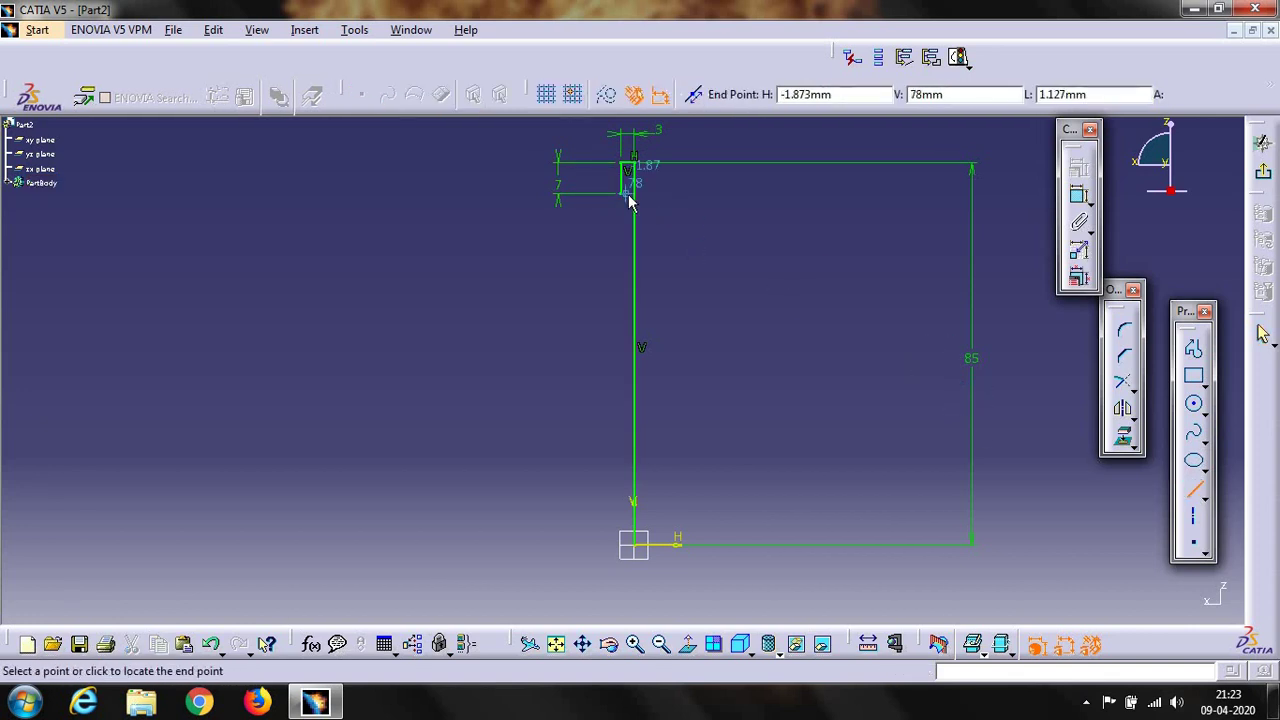
click(656, 198)
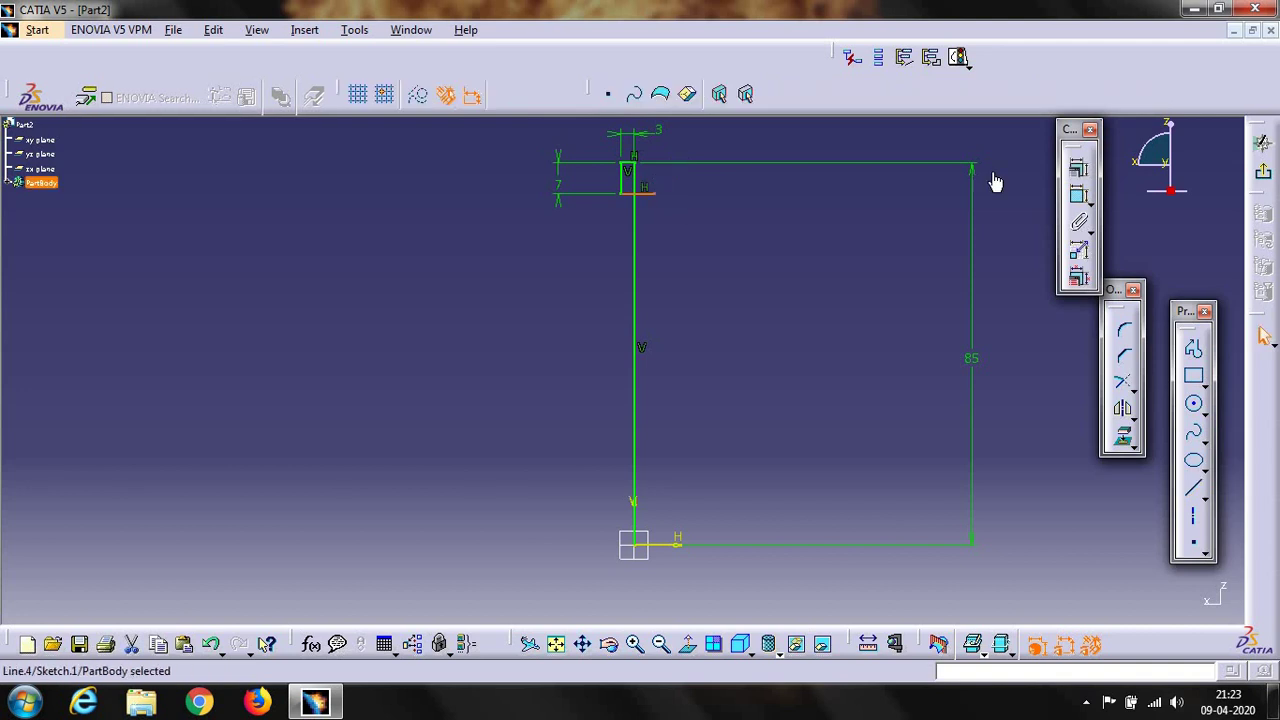
click(1078, 196)
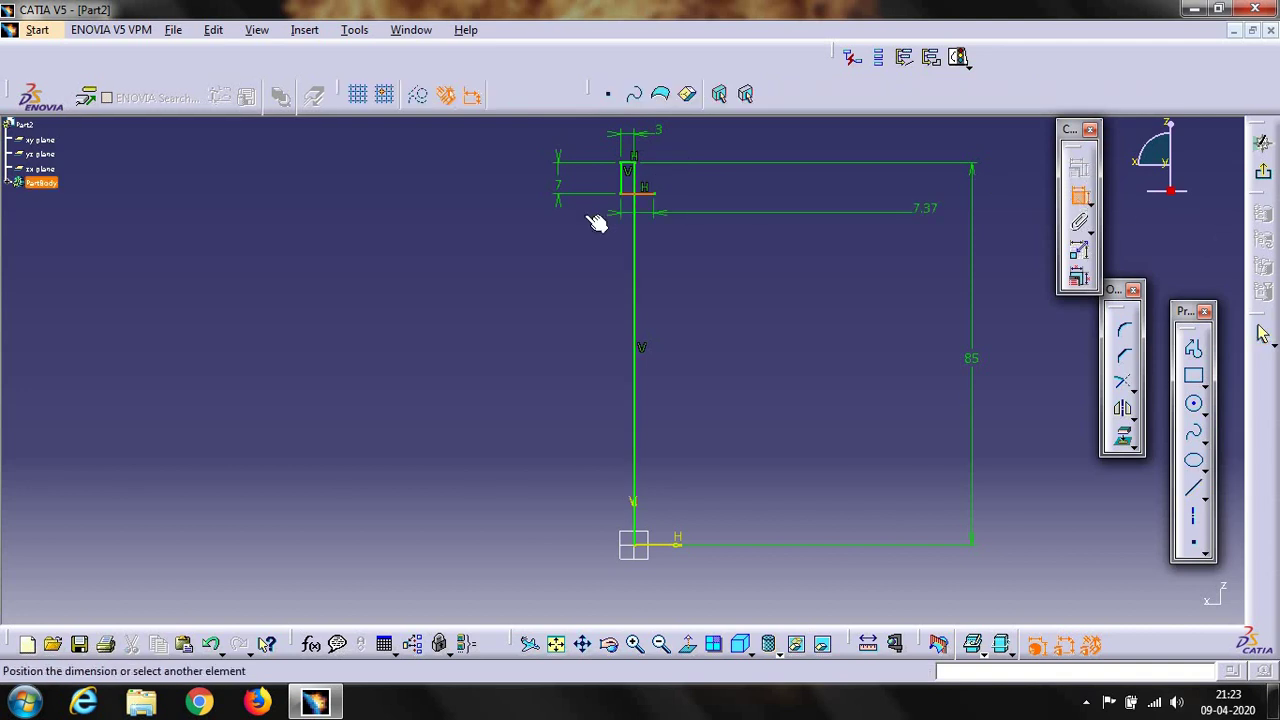
click(722, 201)
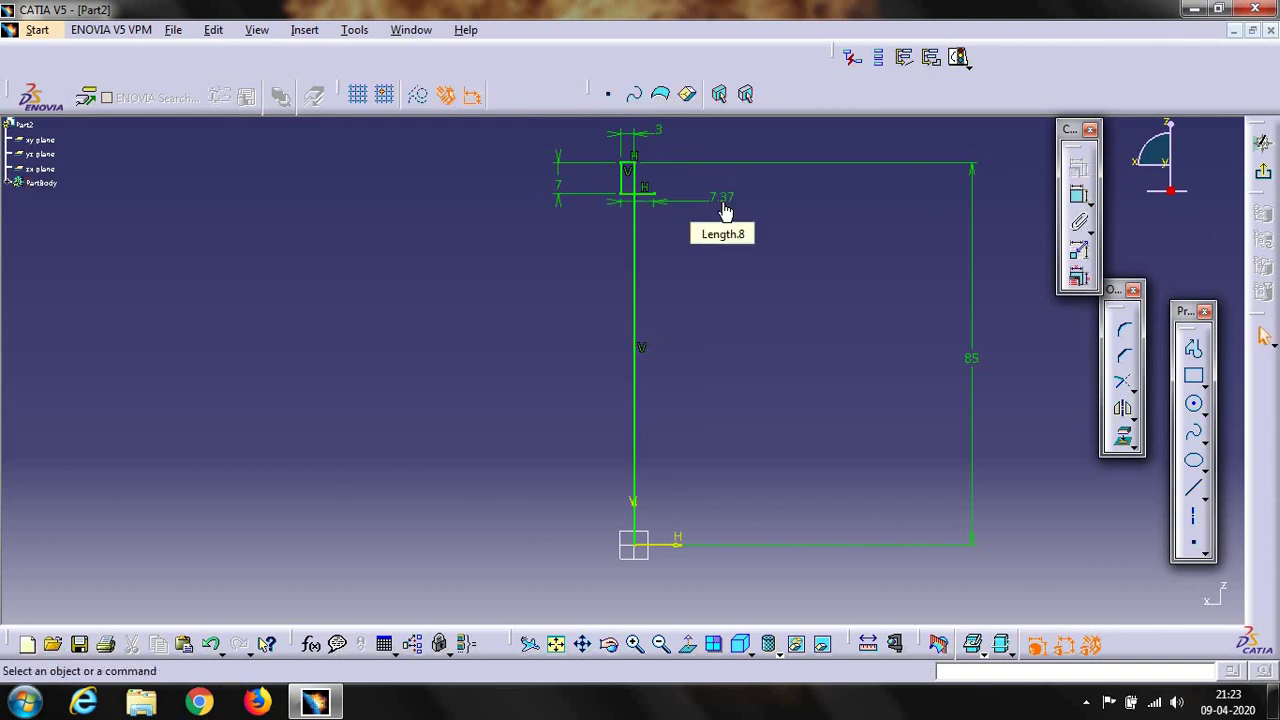
double_click(725, 210)
text(1)
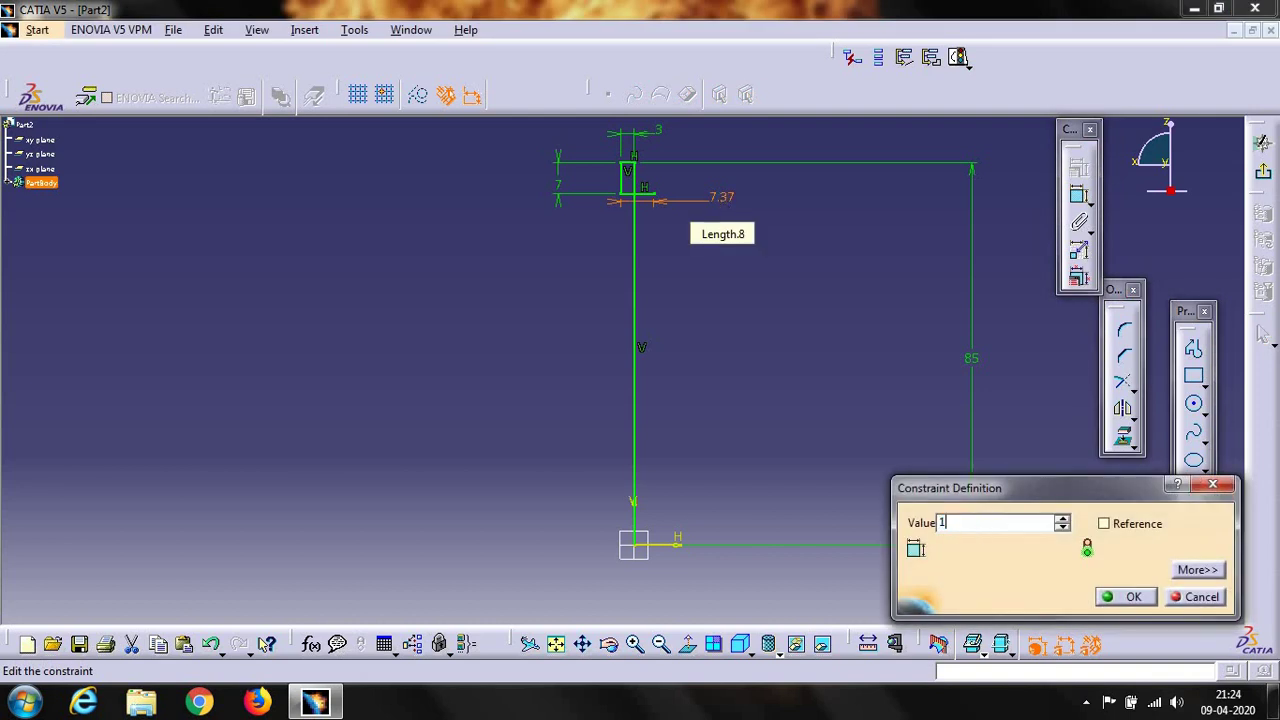
key(Return)
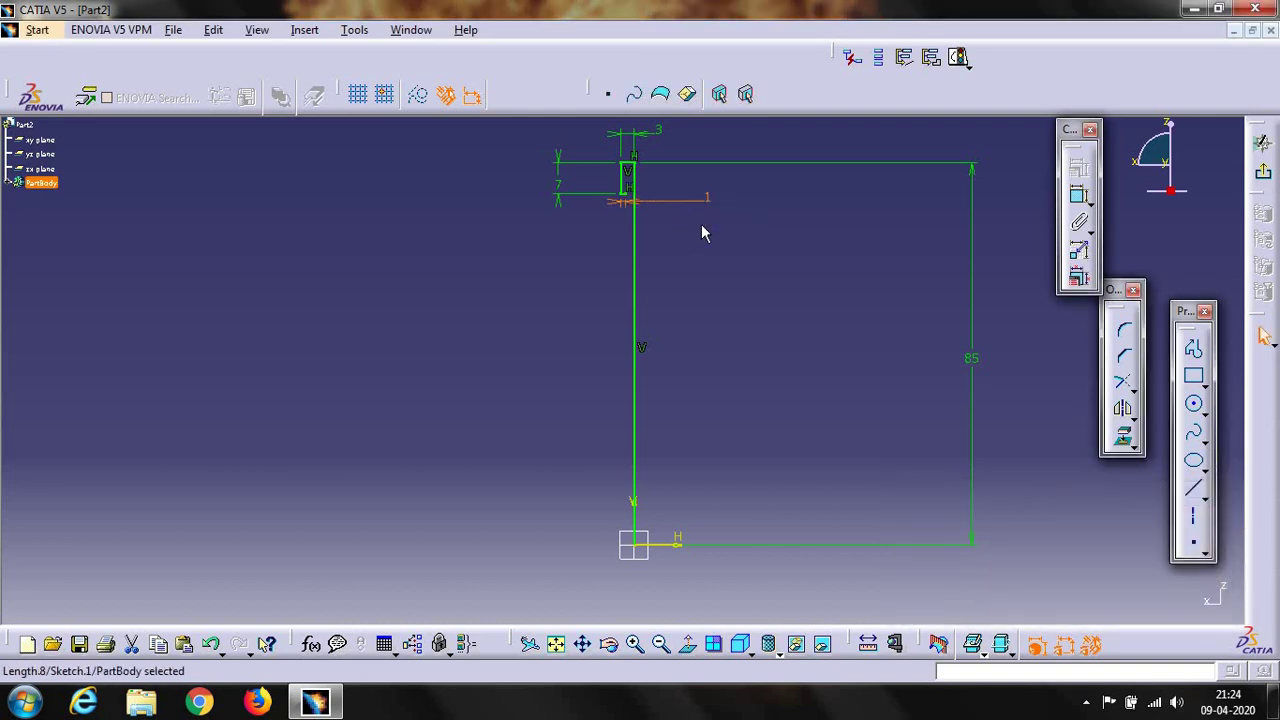
click(634, 644)
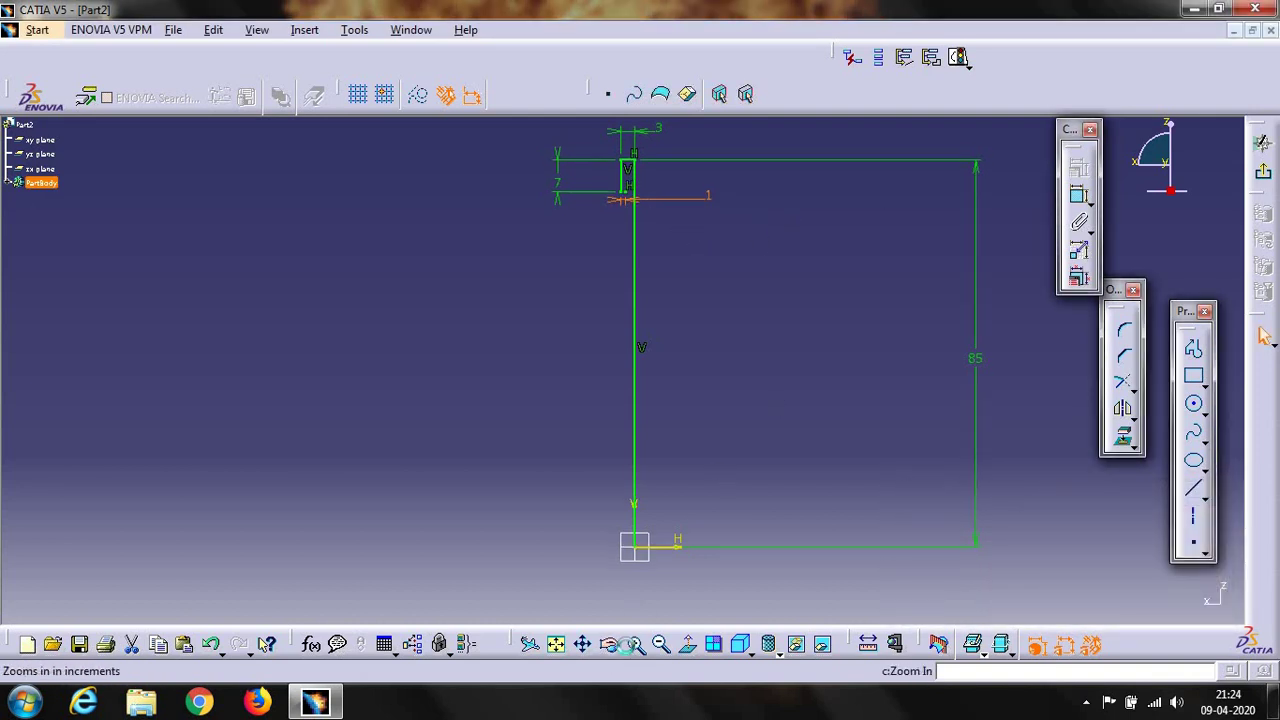
drag(600, 363, 600, 548)
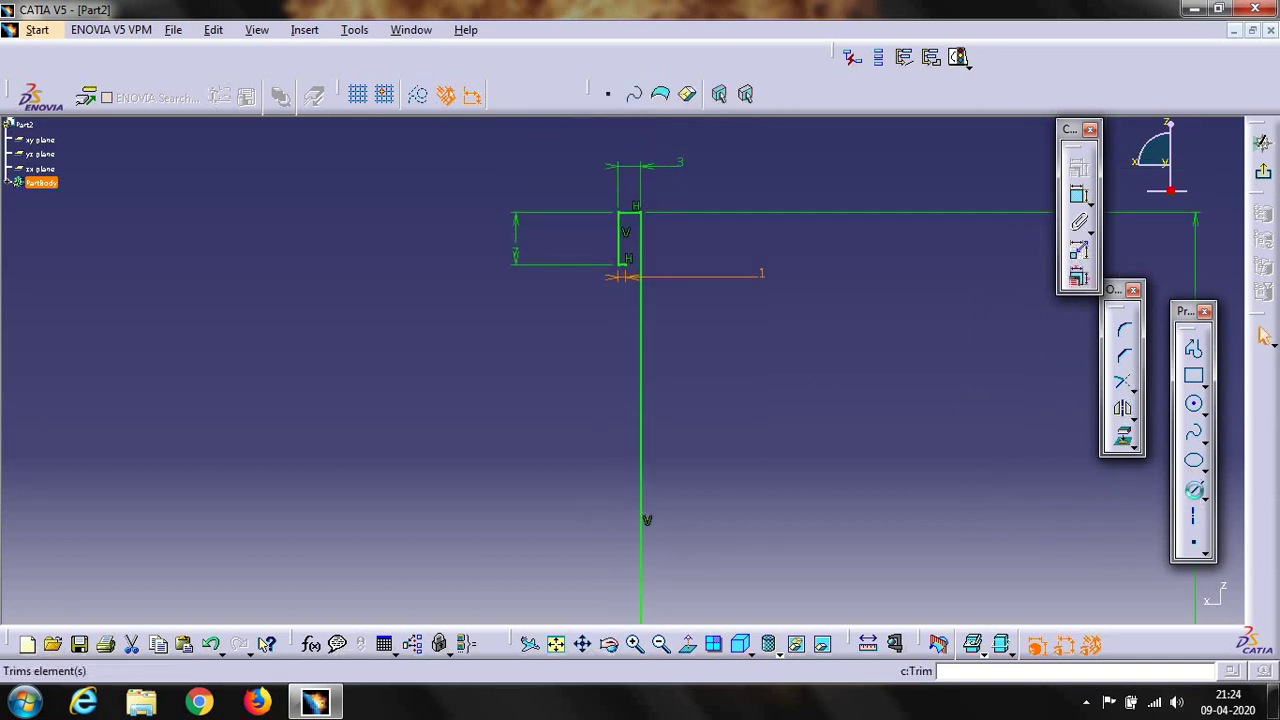
Step: Draw a short downward line below the small rectangle, constrained to 3 mm
click(1192, 485)
click(628, 262)
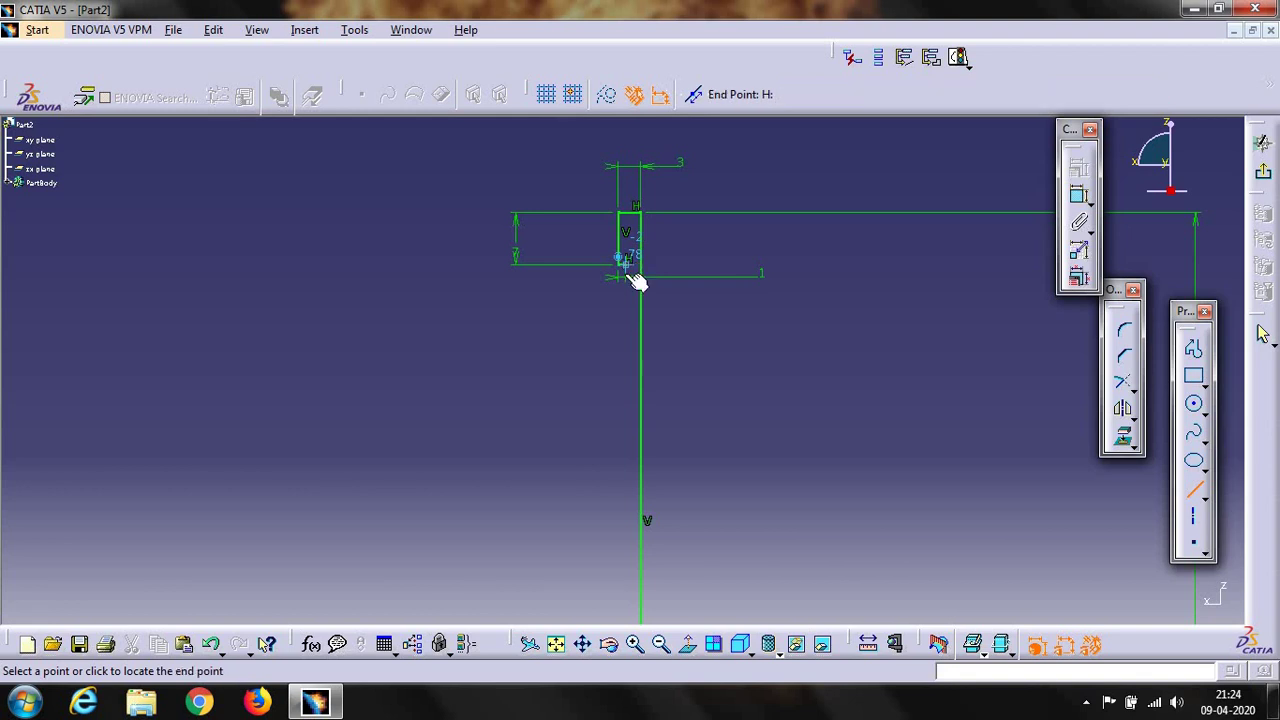
click(625, 323)
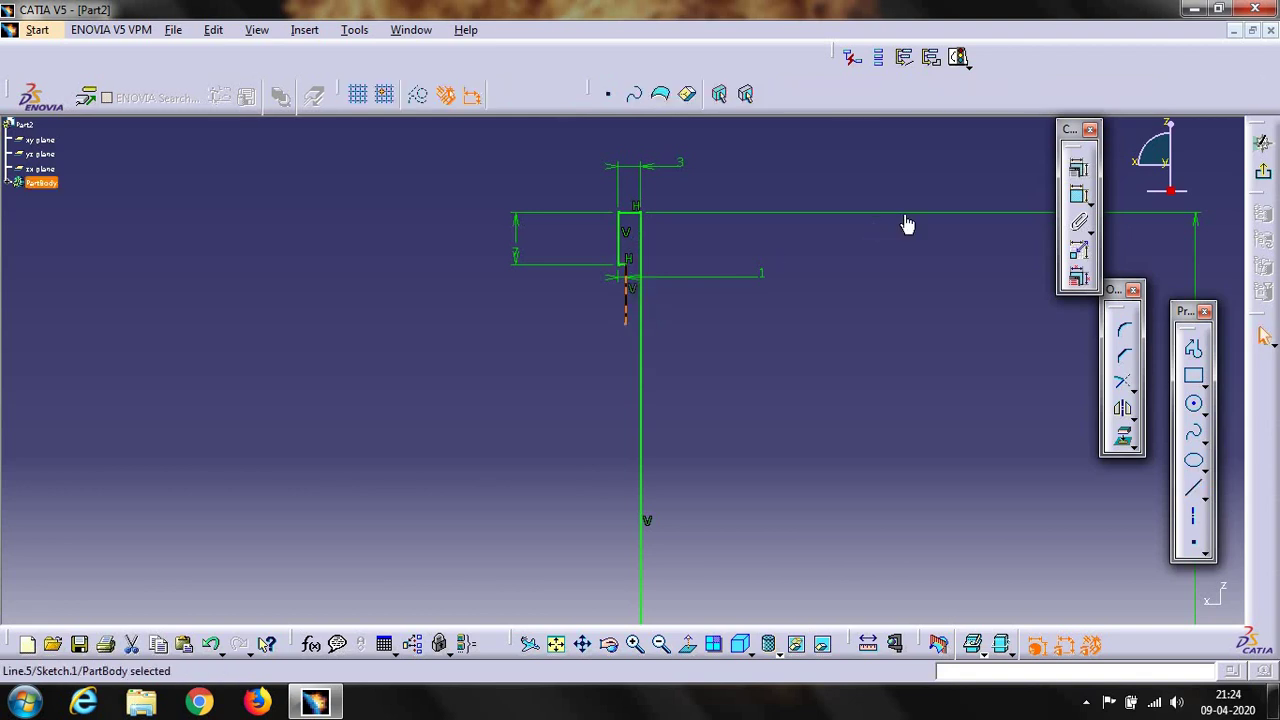
click(1078, 195)
click(868, 306)
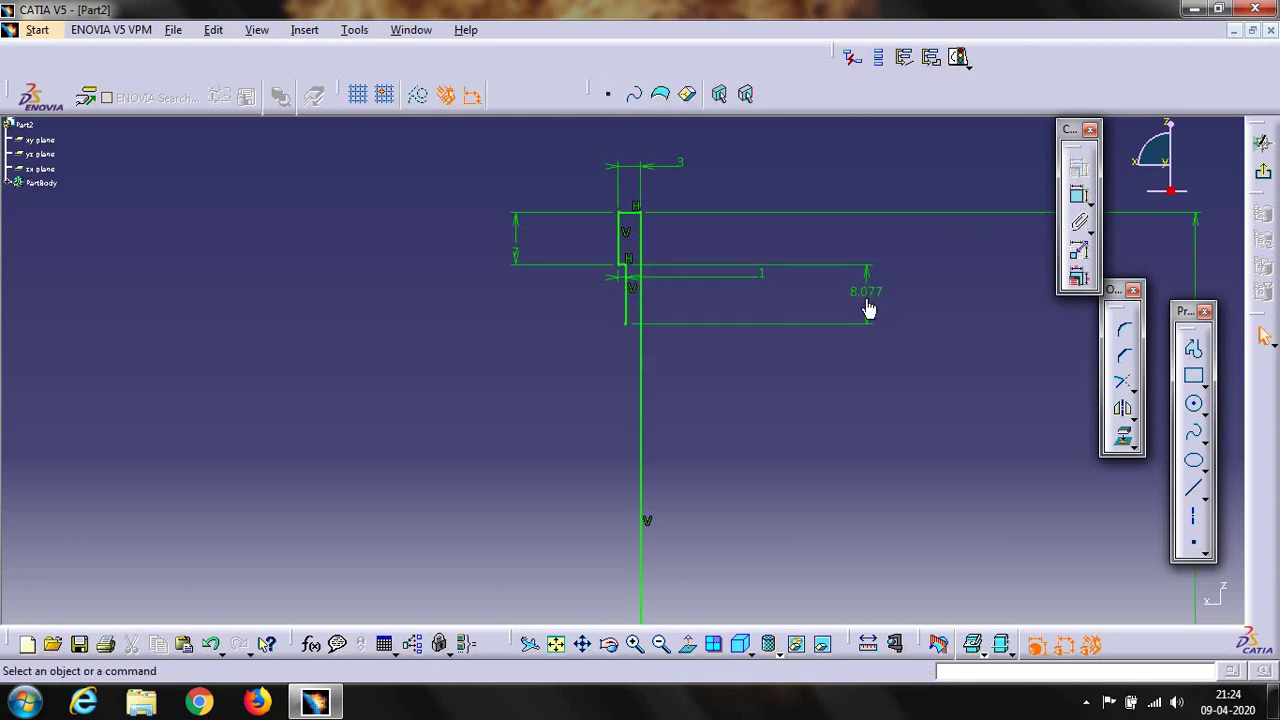
double_click(866, 300)
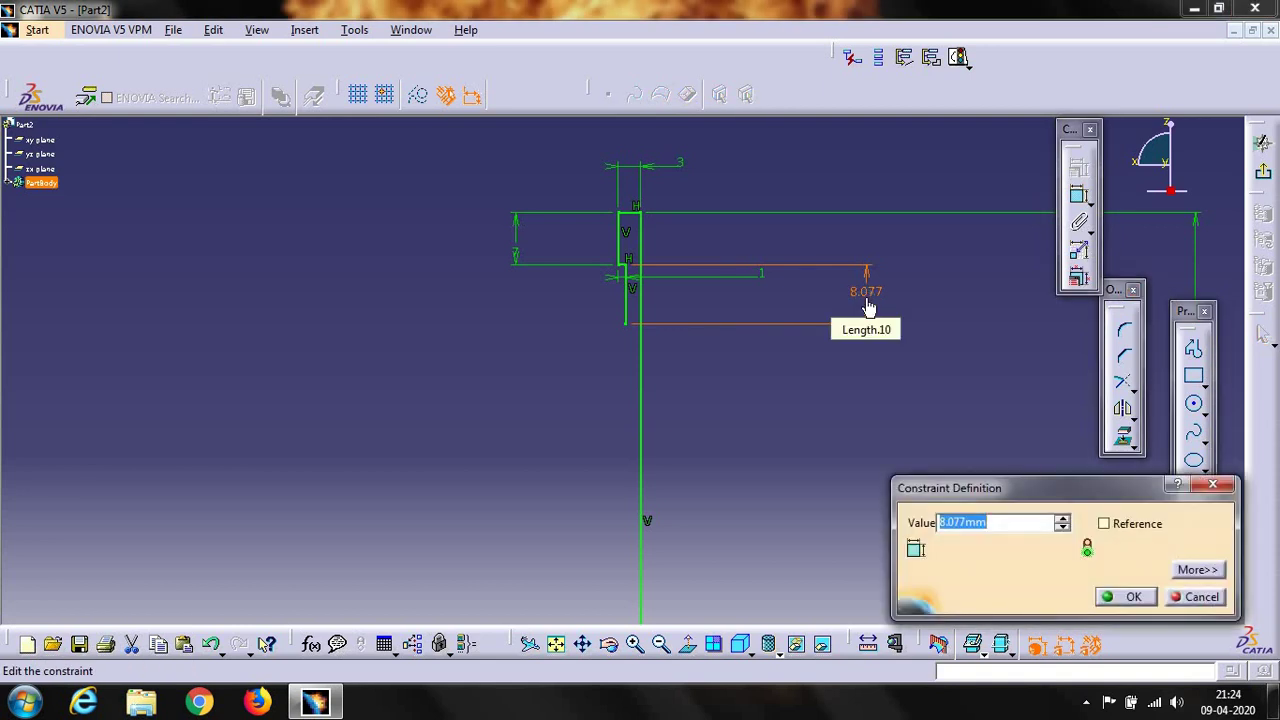
key(Return)
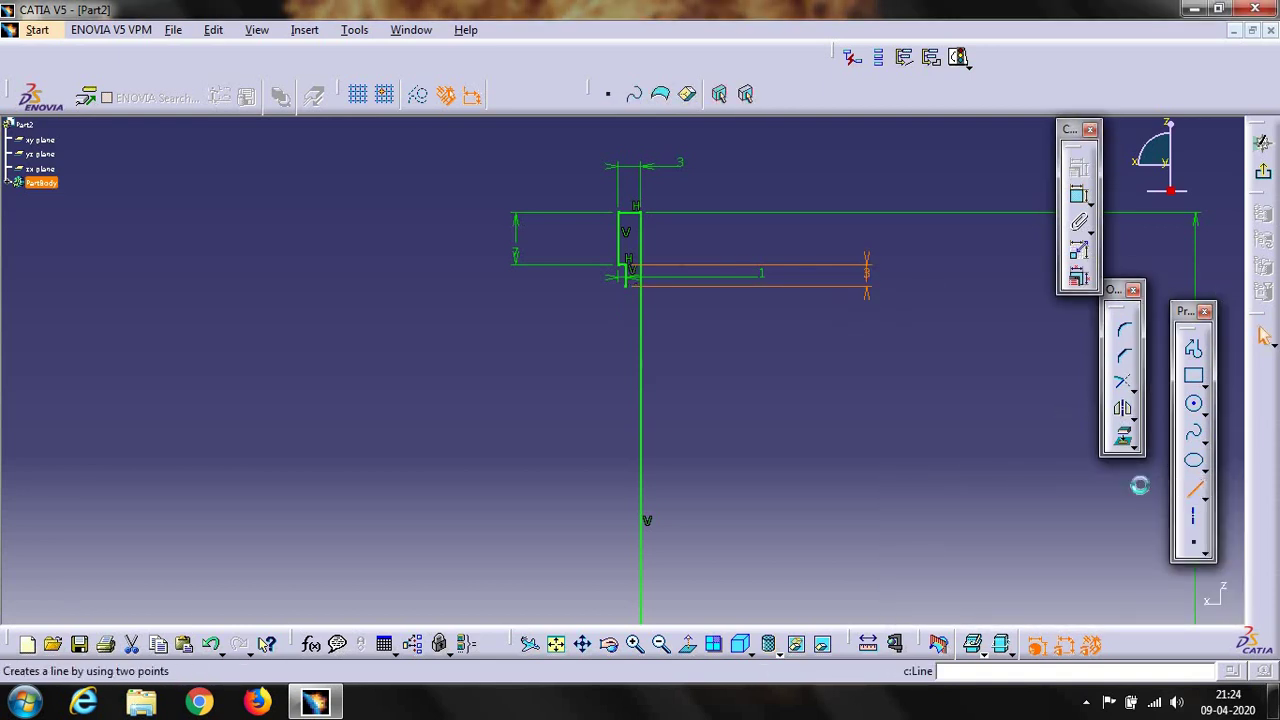
Step: Add a short connecting line, then a long vertical line beside the stem constrained to 65 mm
click(1192, 489)
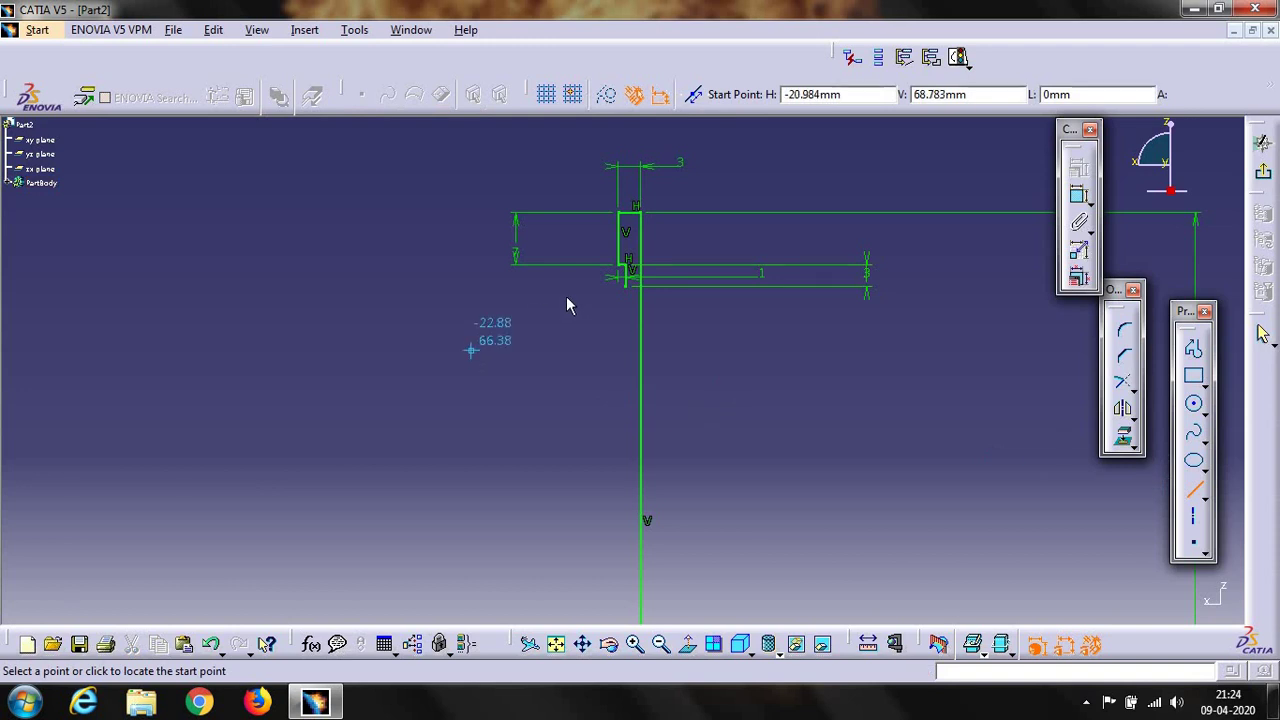
click(628, 287)
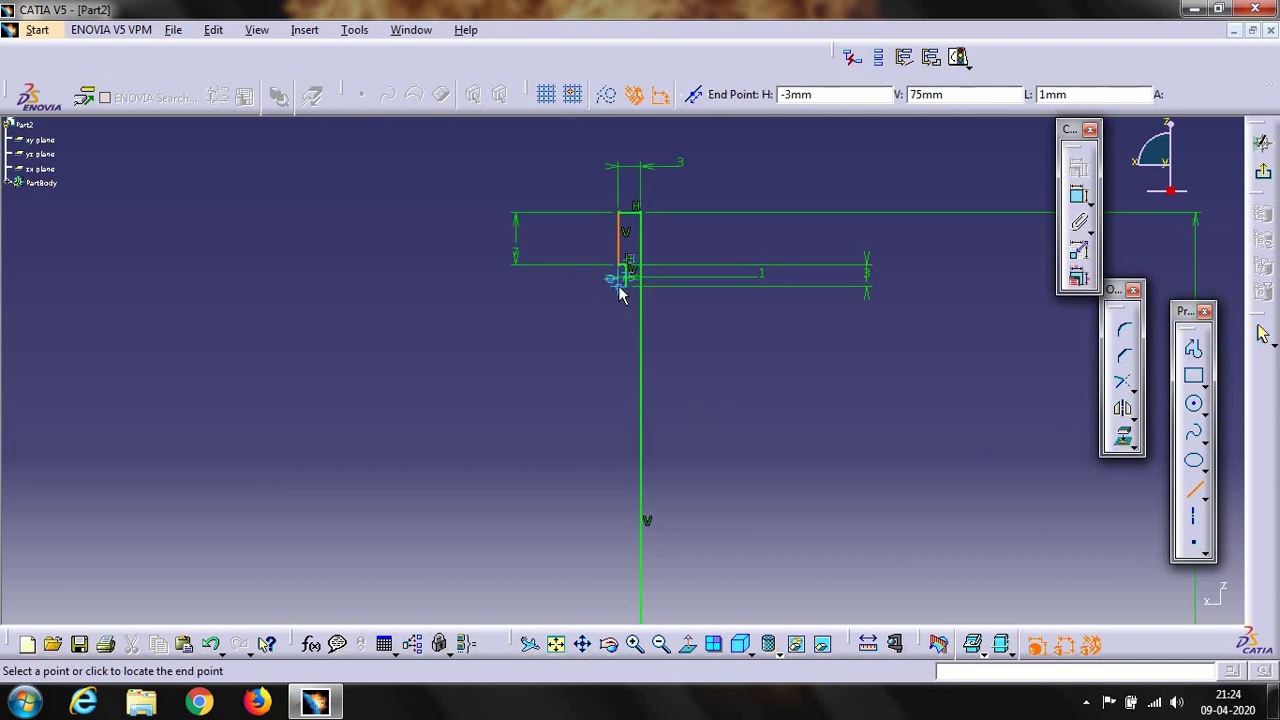
click(619, 288)
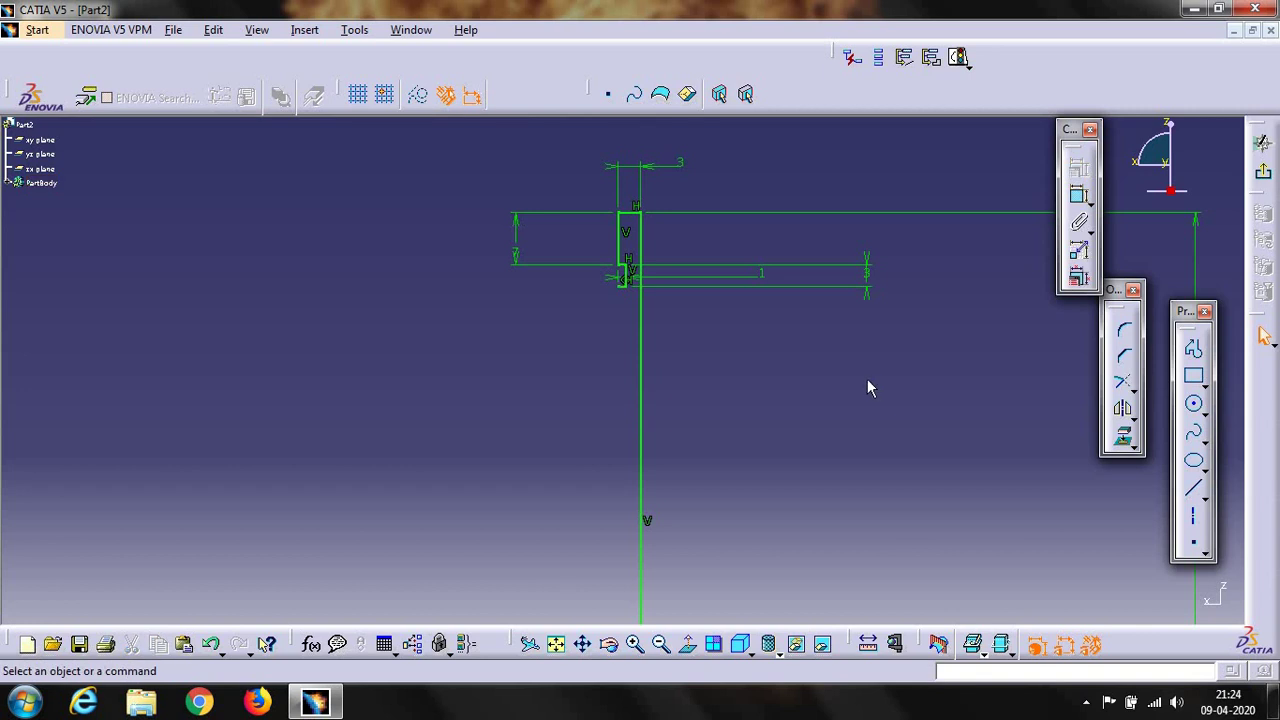
click(1193, 488)
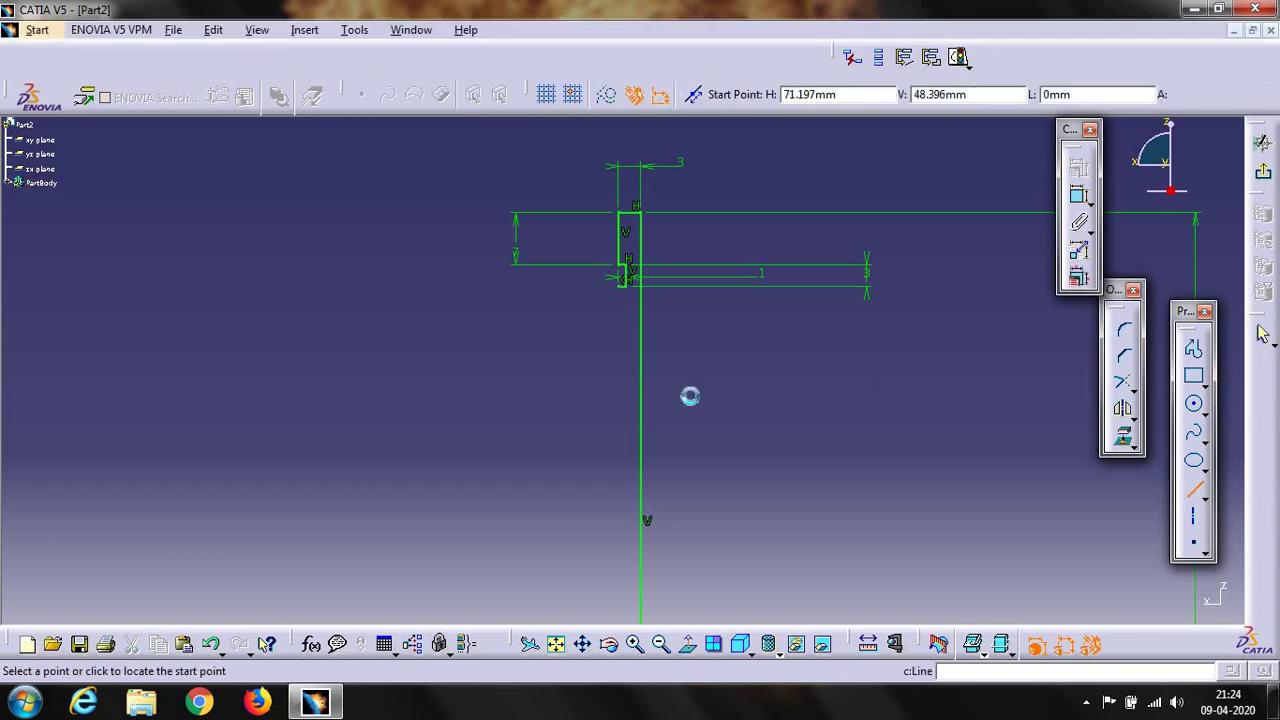
click(618, 287)
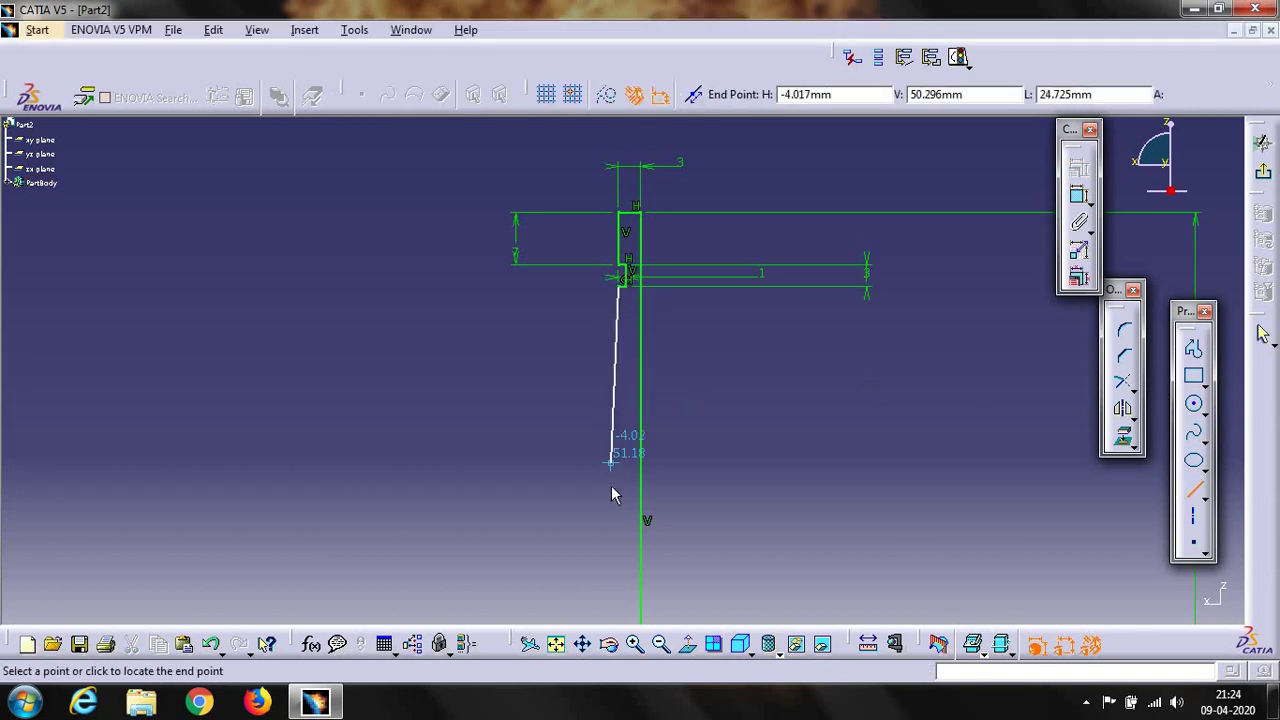
click(619, 517)
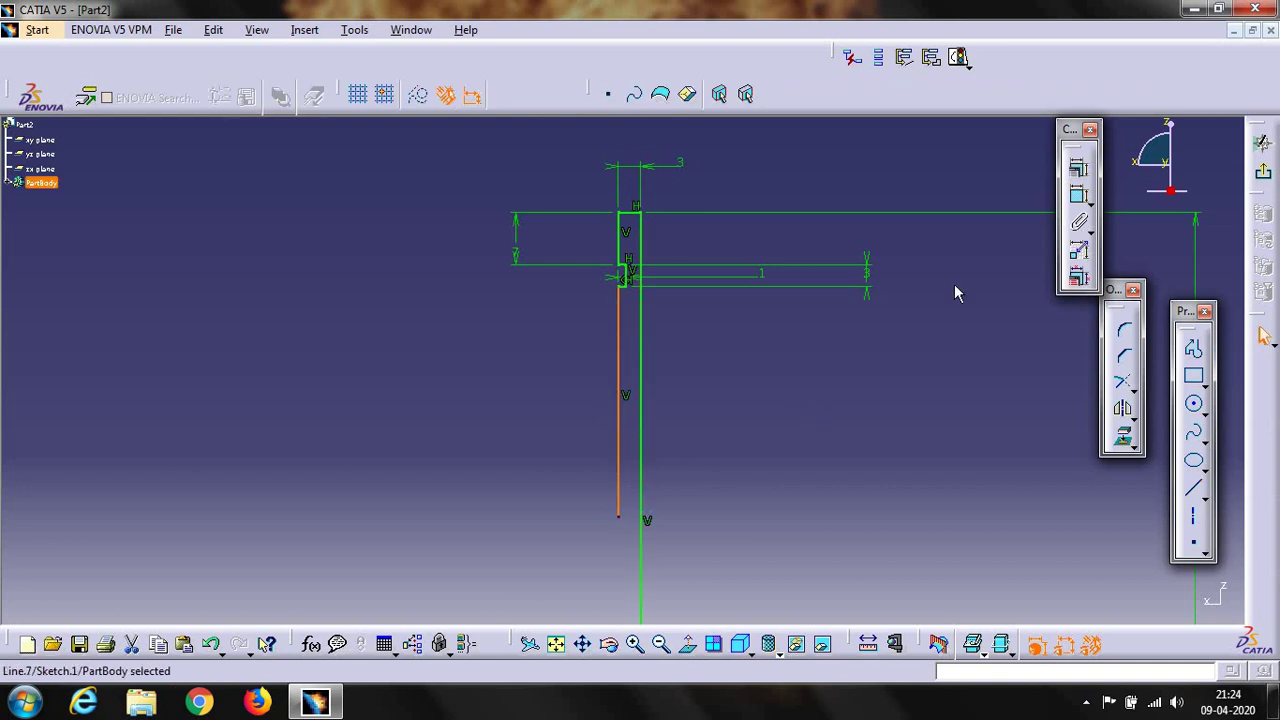
click(1078, 196)
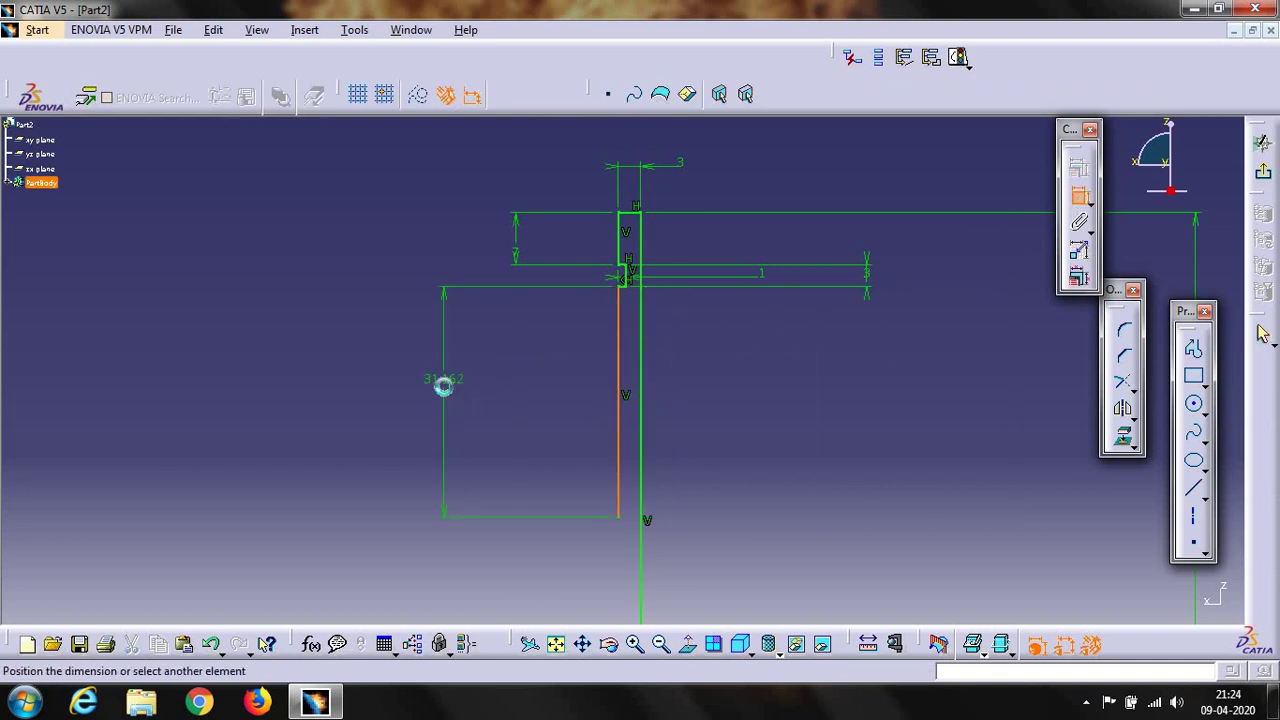
click(443, 387)
double_click(444, 385)
text(65)
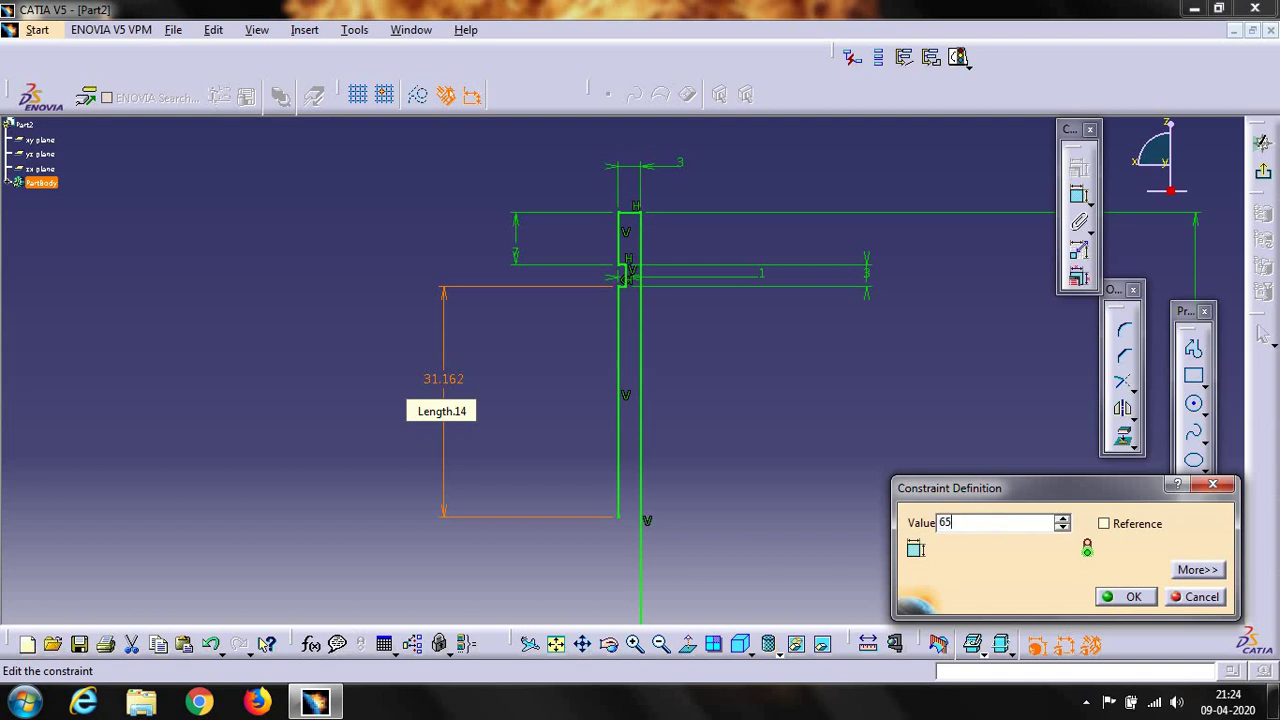
key(Return)
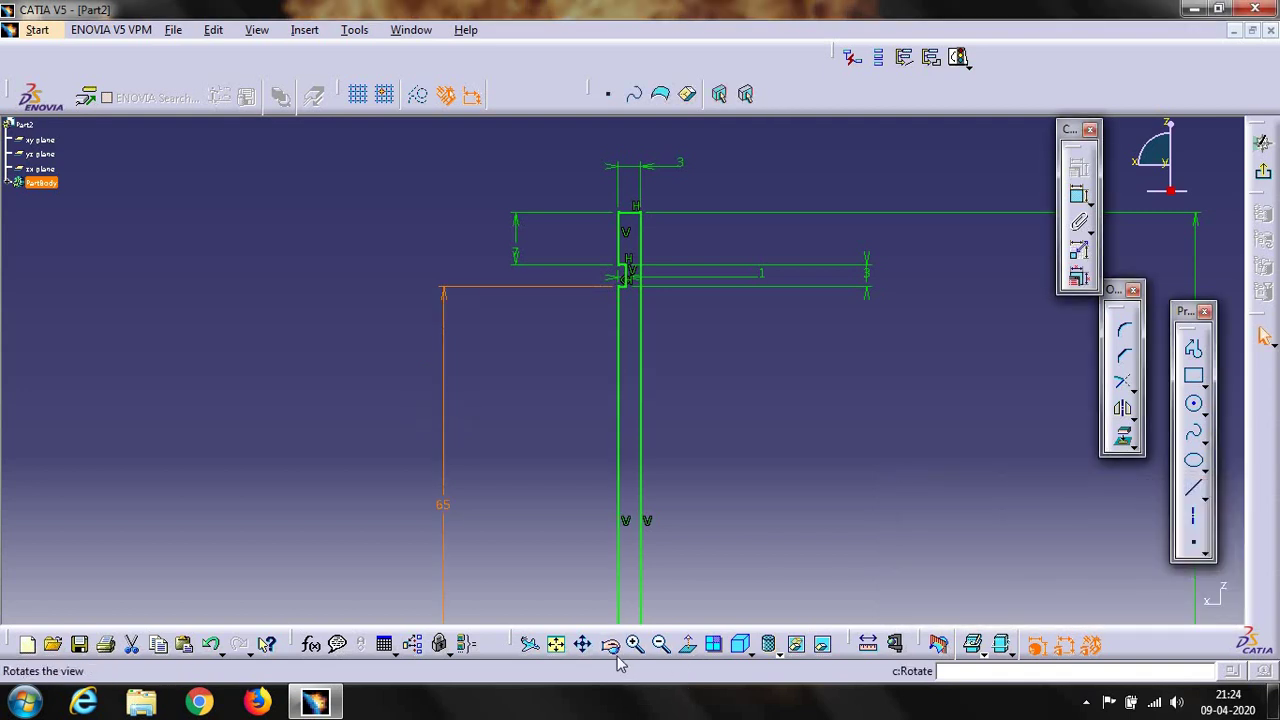
Step: Place a sketch point left of the profile's lower end, 18 mm from the vertical line
mouse_move(591, 472)
middle_down()
mouse_move(619, 122)
mouse_move(626, 192)
middle_up()
click(634, 643)
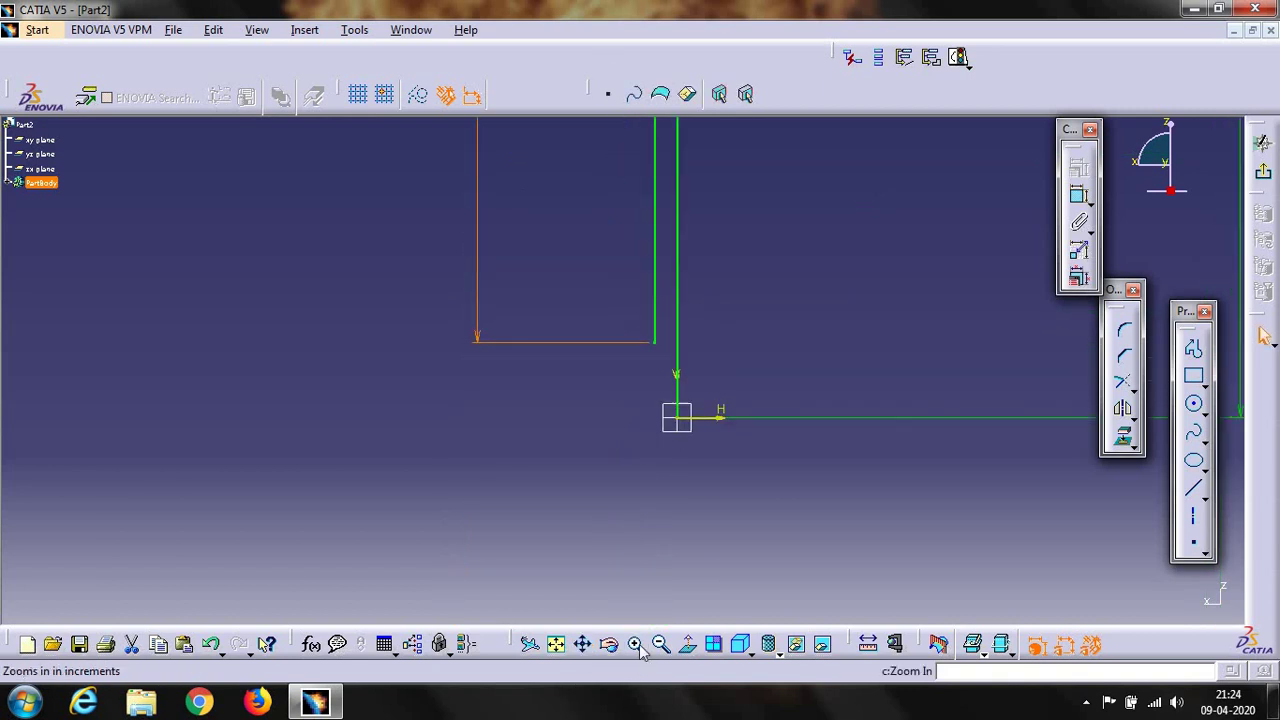
click(1197, 550)
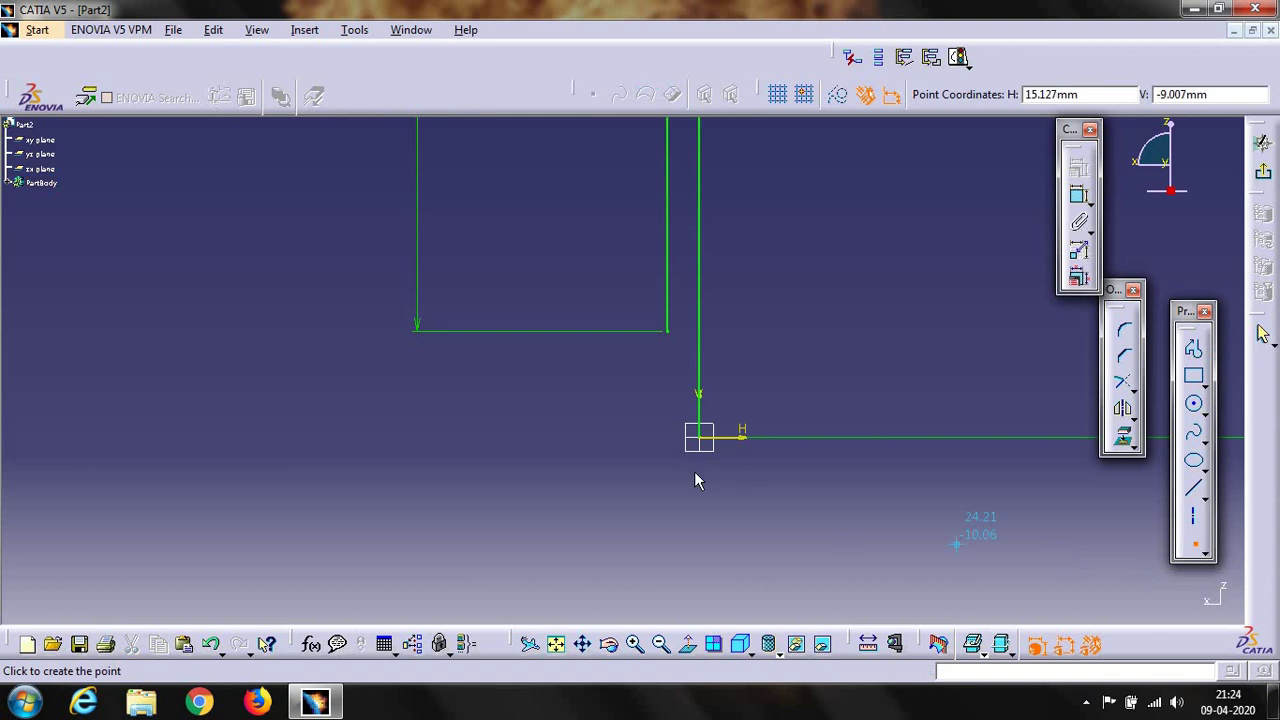
click(561, 437)
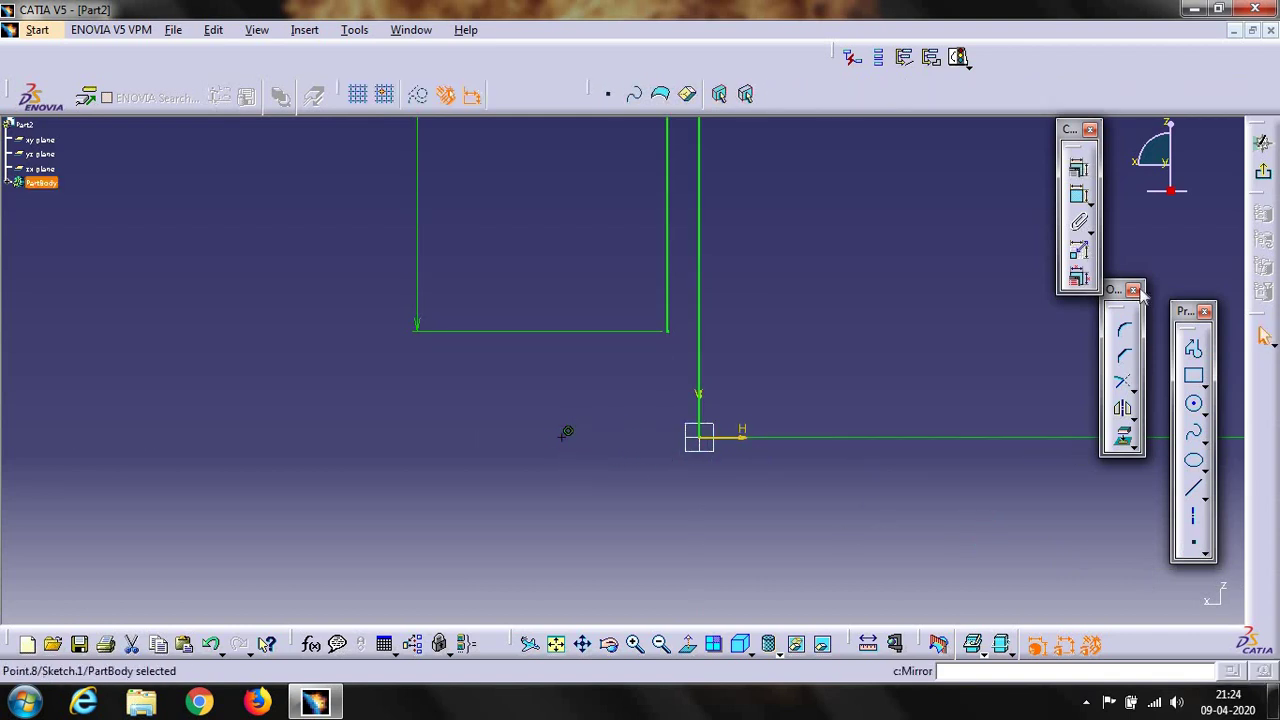
click(1079, 196)
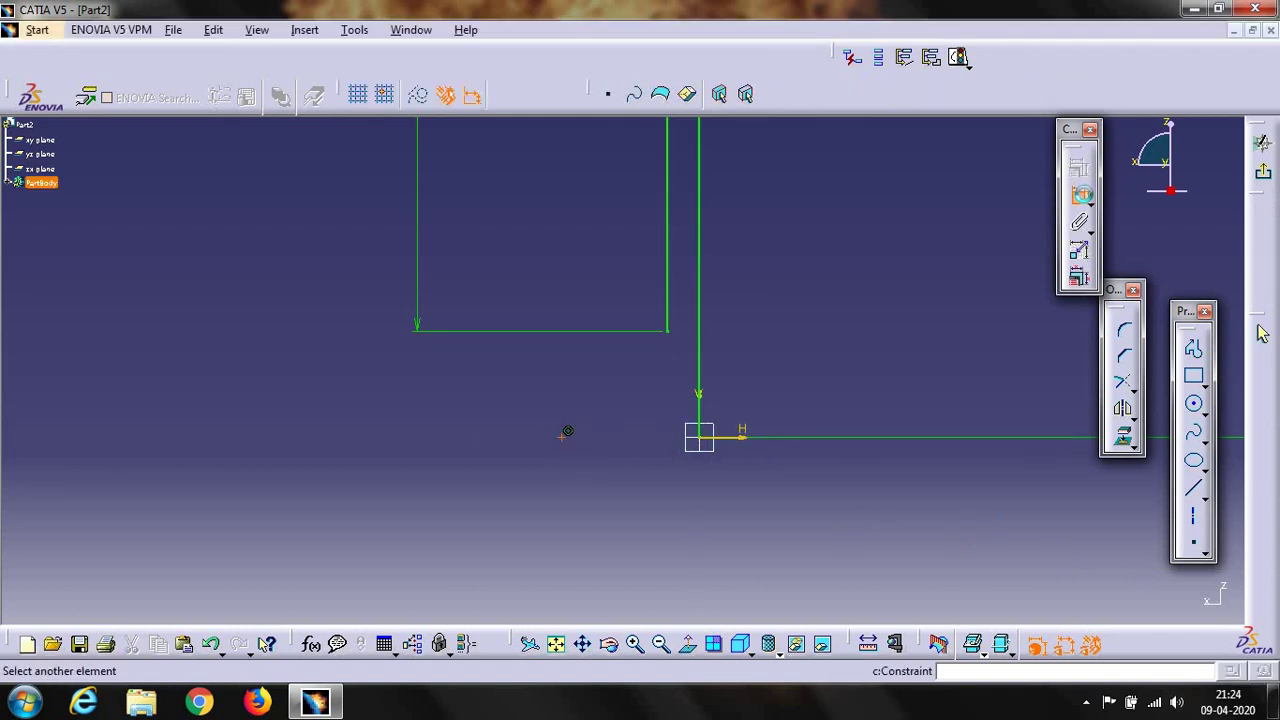
click(711, 428)
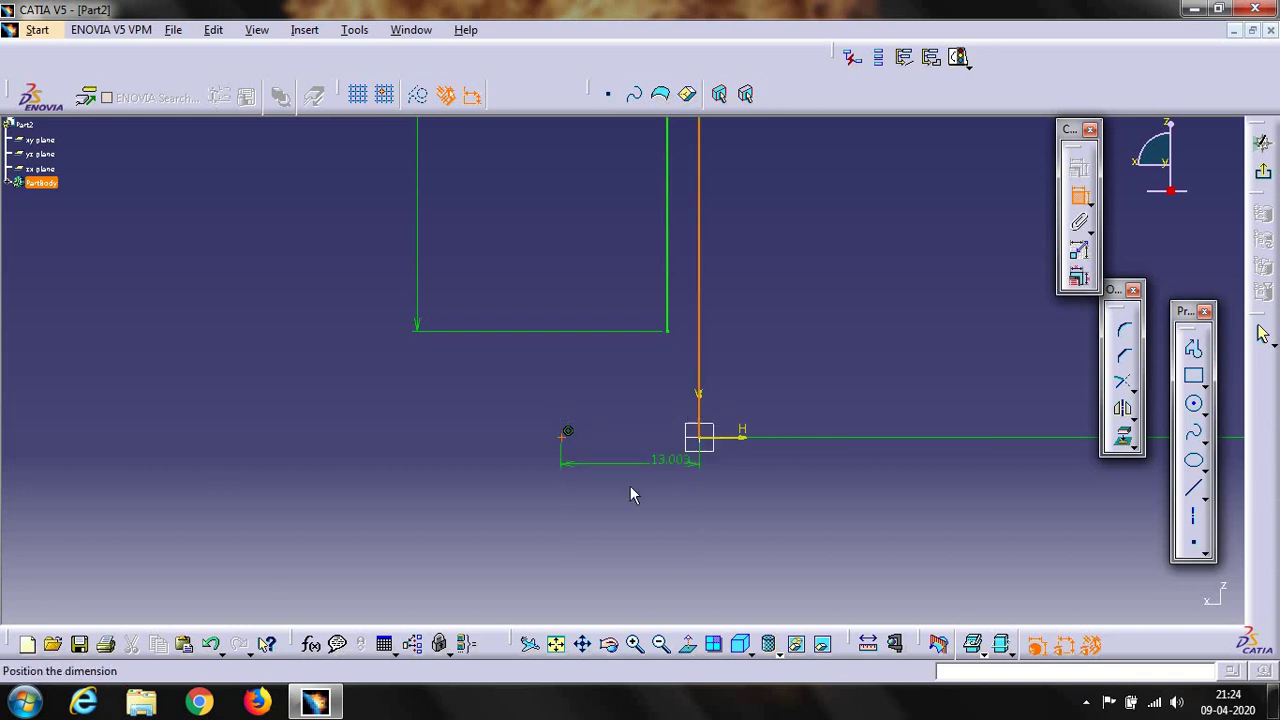
click(640, 492)
double_click(638, 486)
text(18)
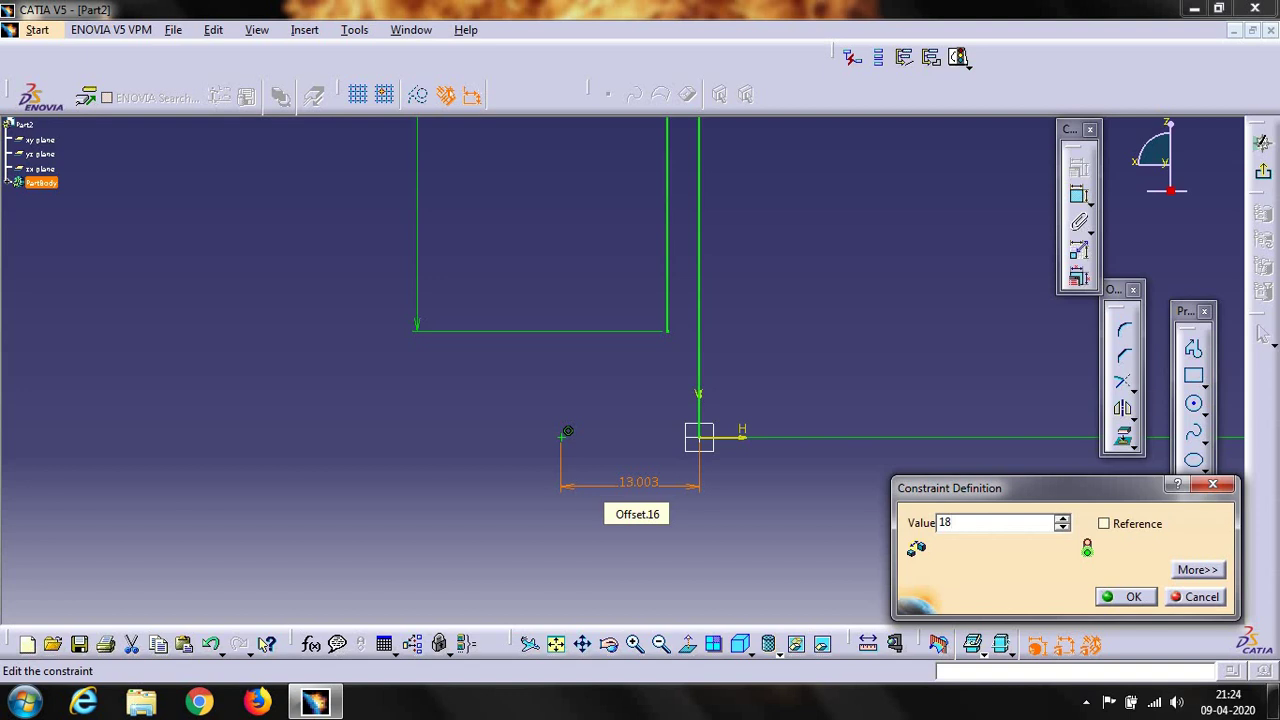
key(Return)
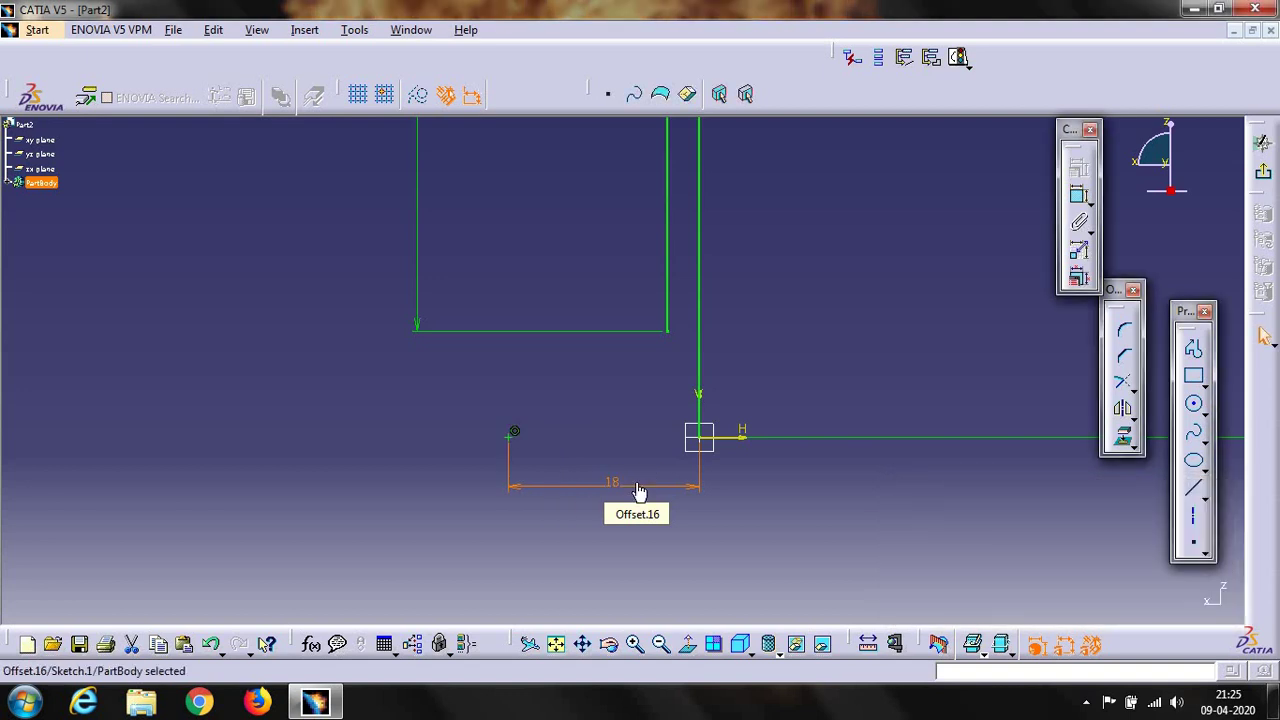
click(1012, 519)
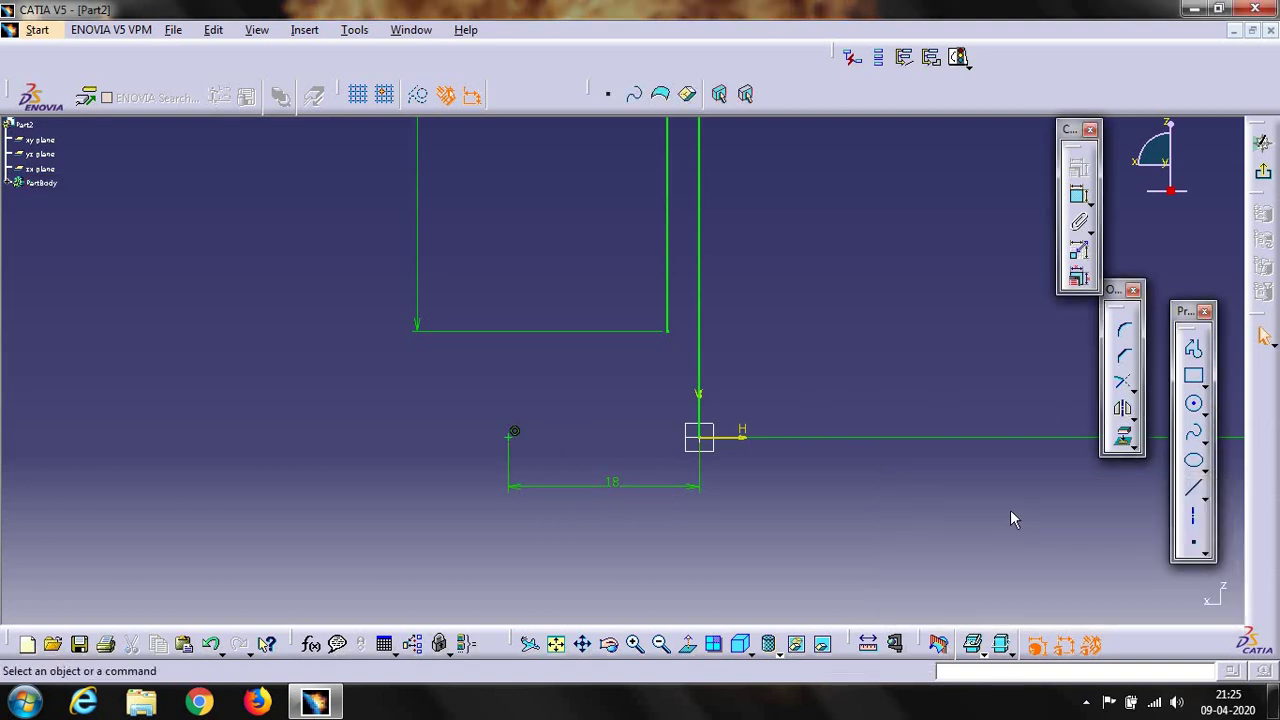
Step: Draw a short line left from the 18 mm point and set its dimension to 0.3 mm
click(1190, 490)
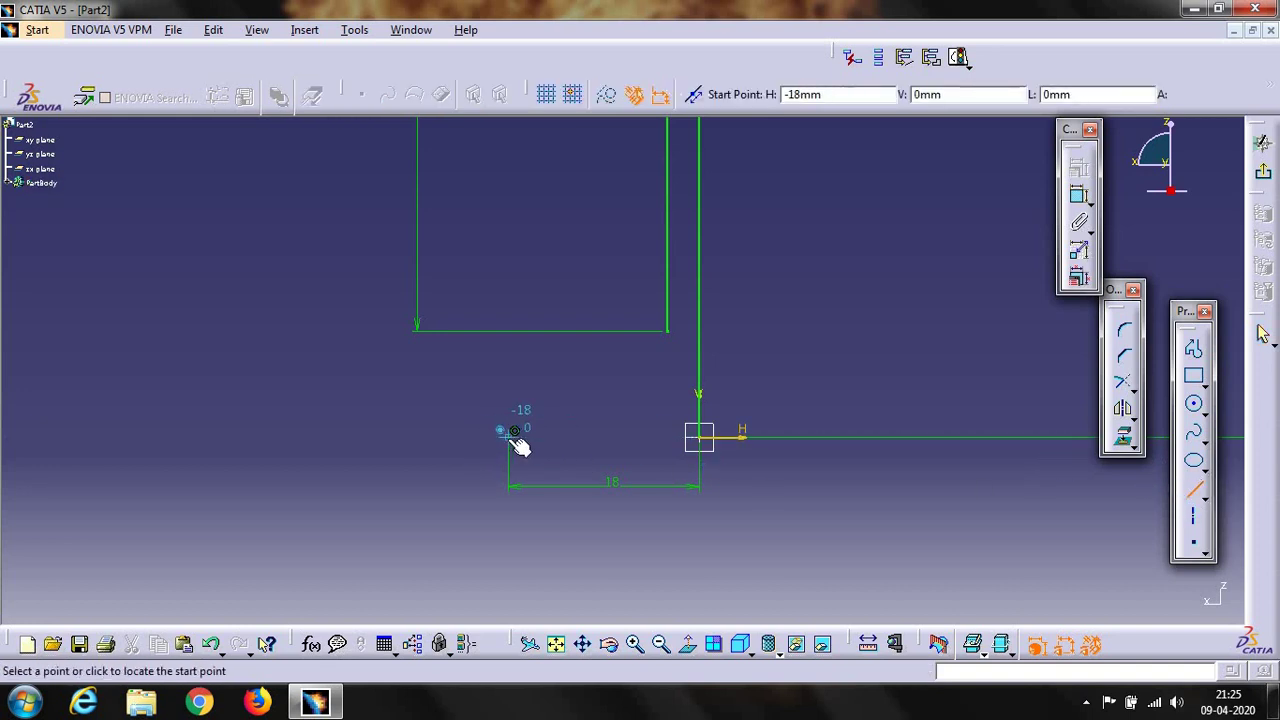
click(510, 428)
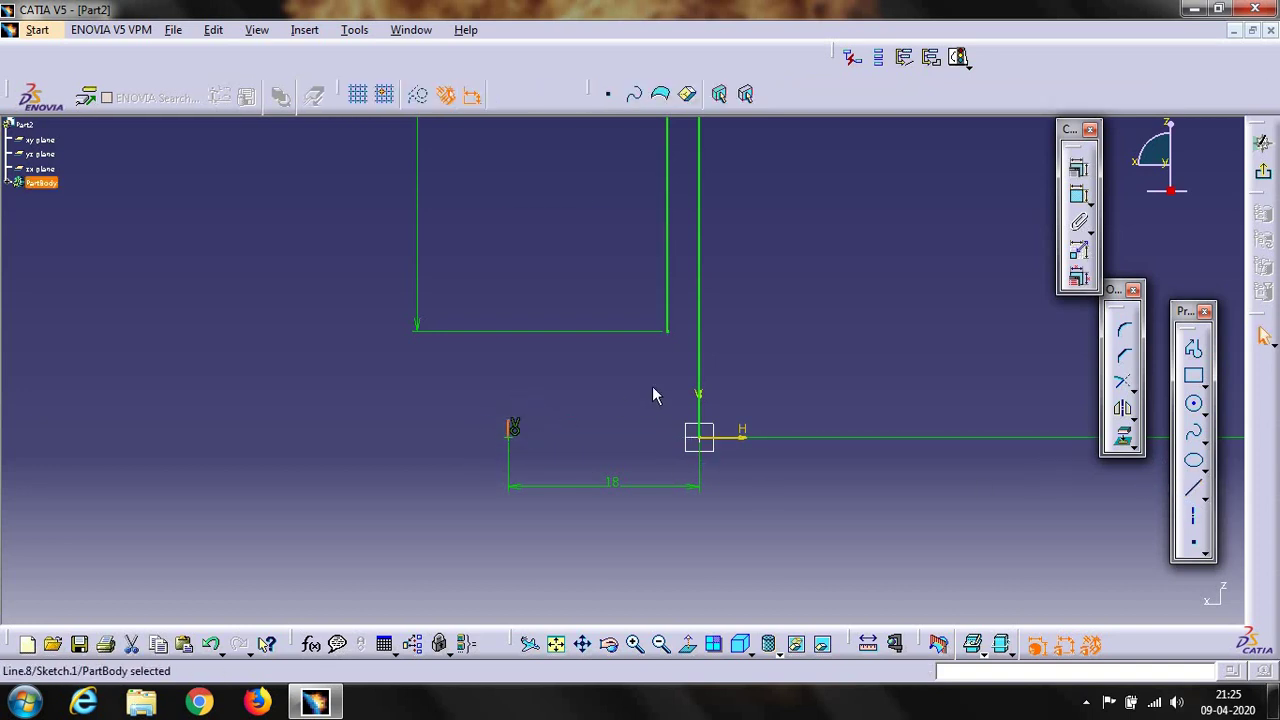
click(1078, 195)
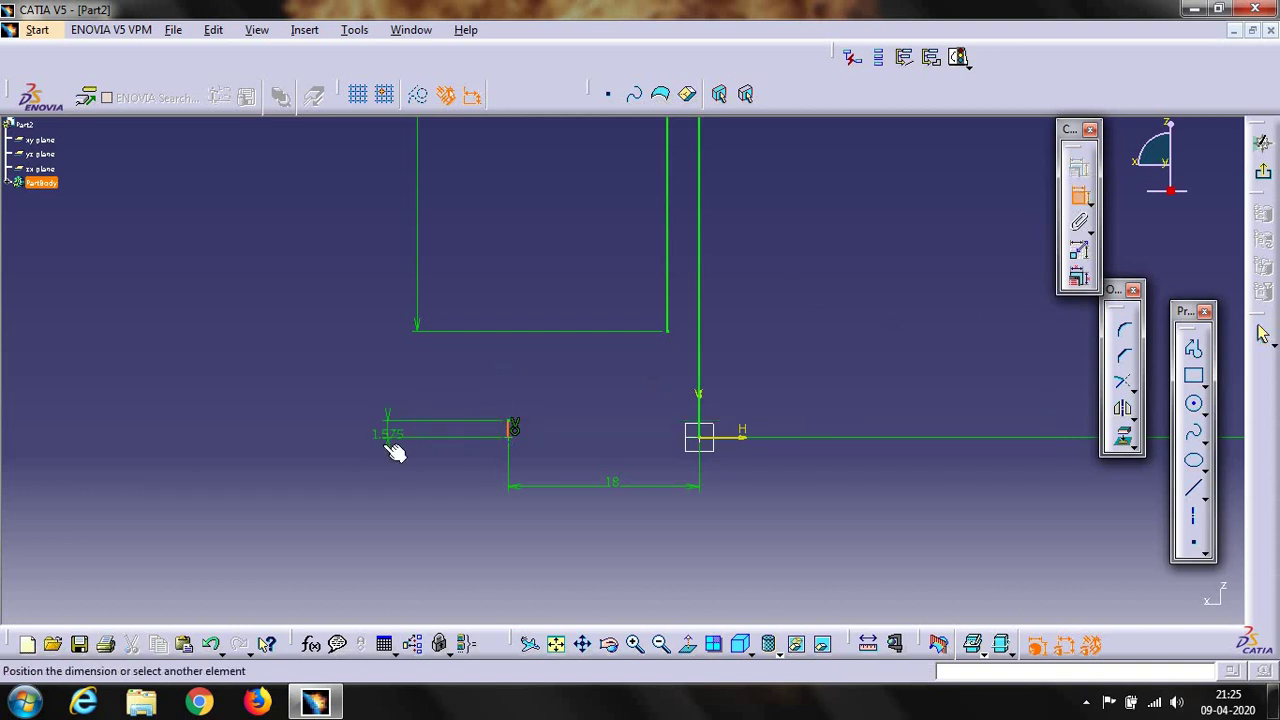
click(385, 395)
click(383, 397)
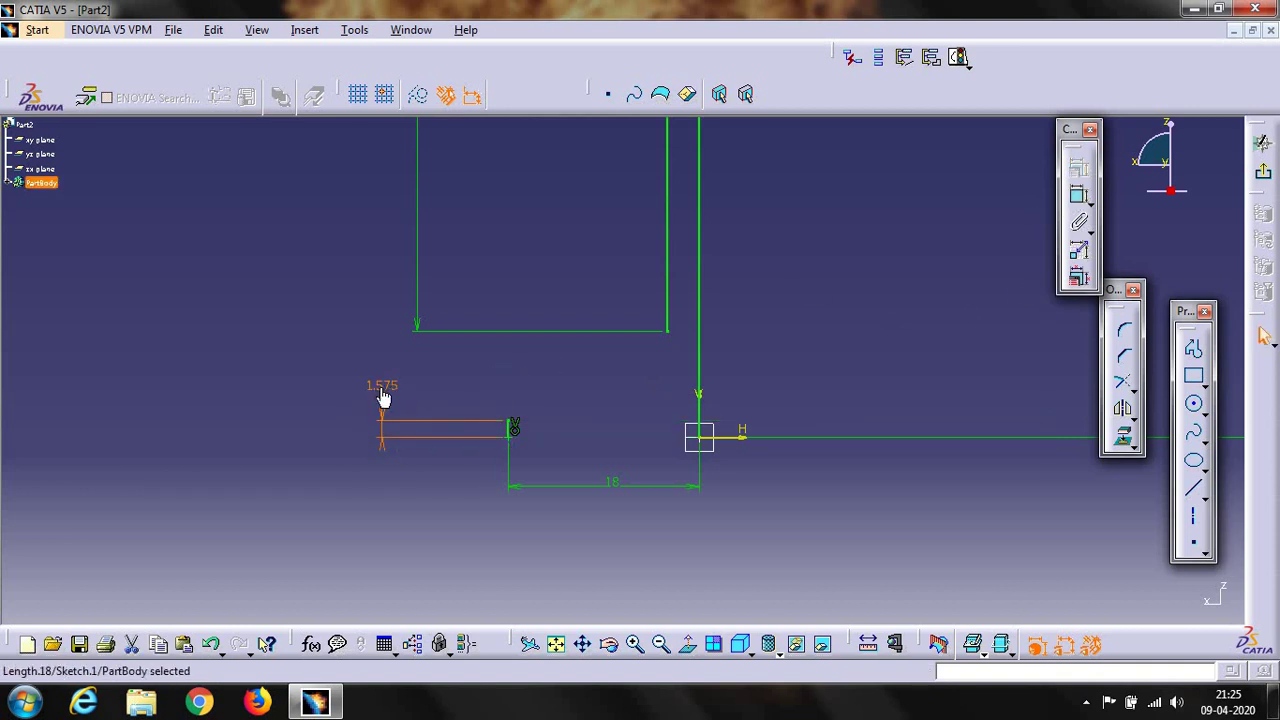
double_click(380, 387)
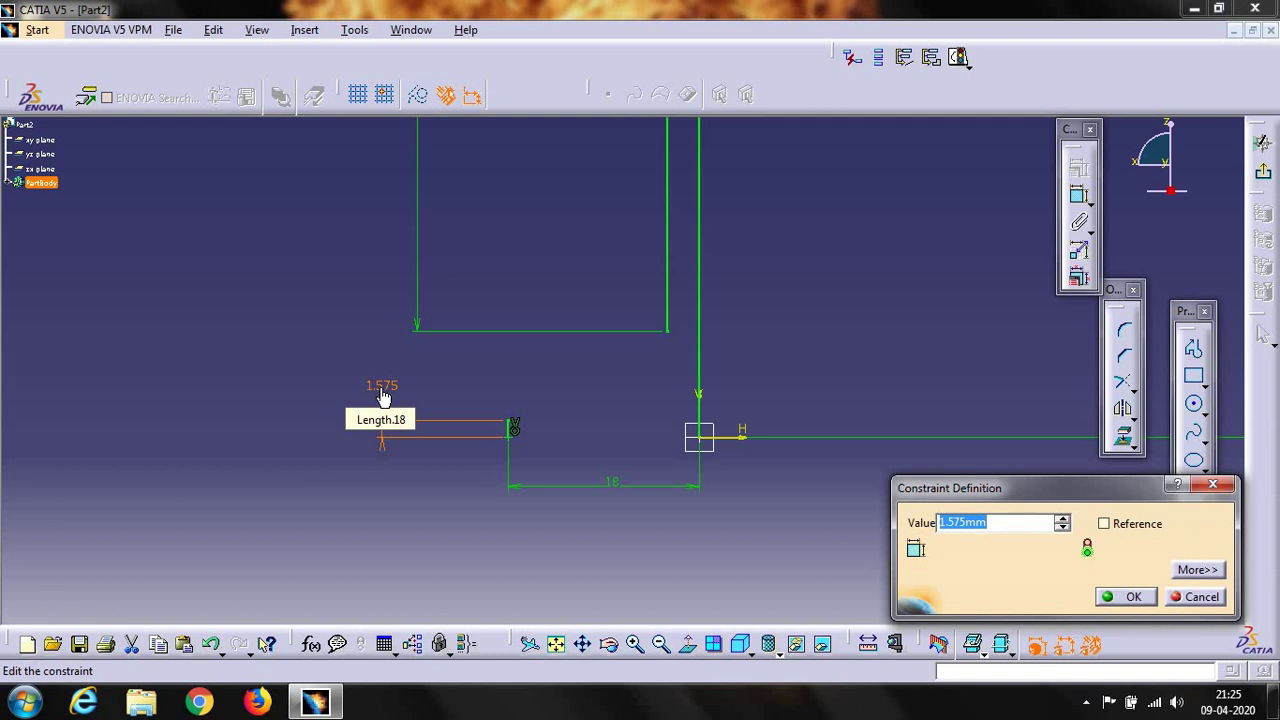
key(Return)
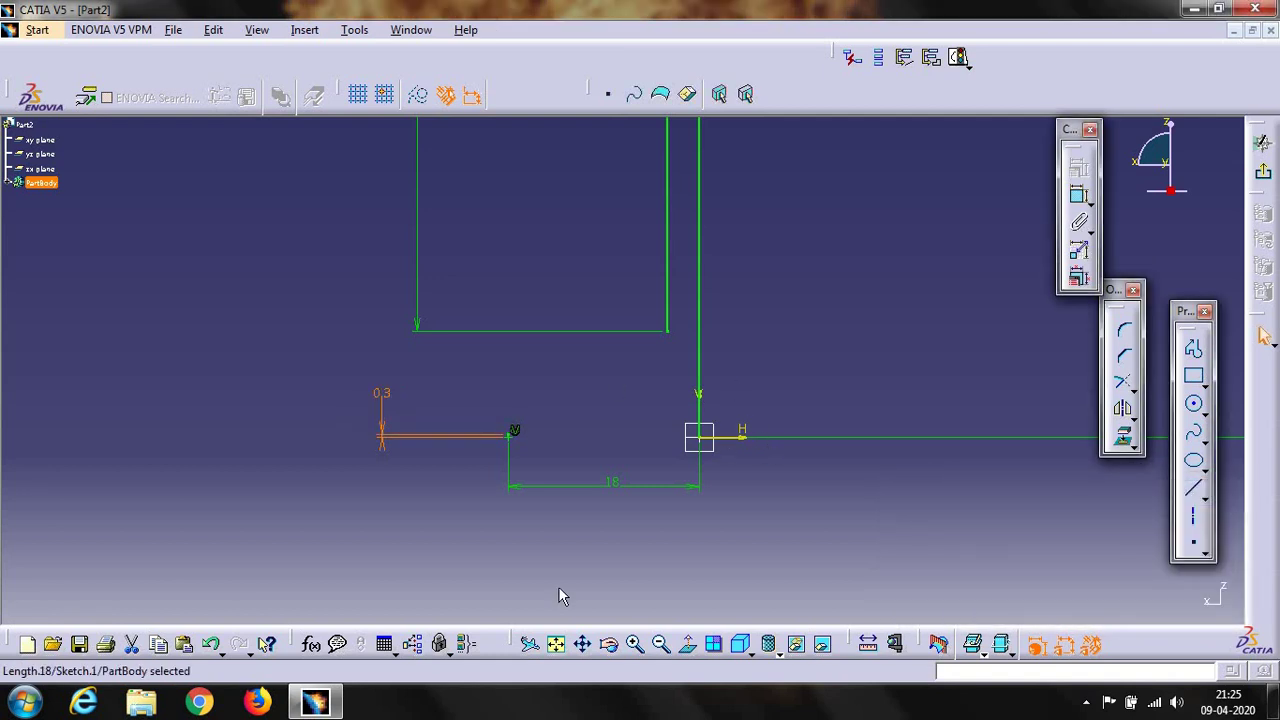
click(632, 643)
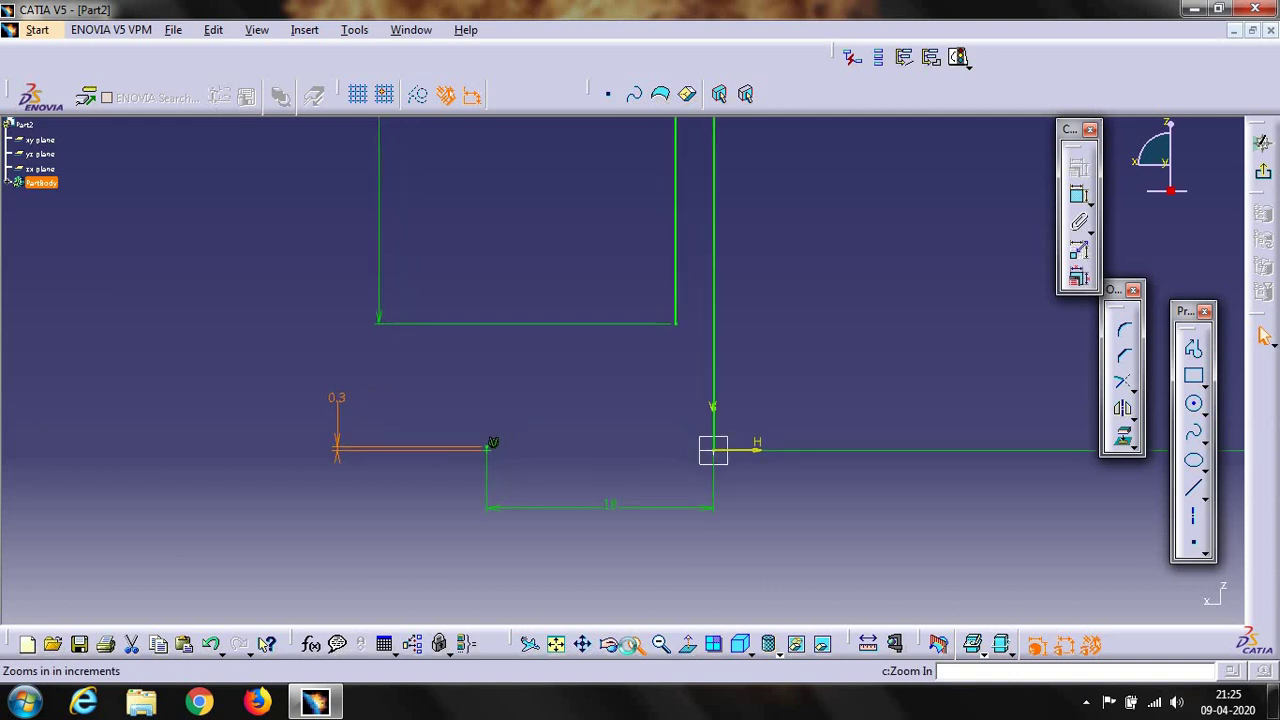
click(584, 643)
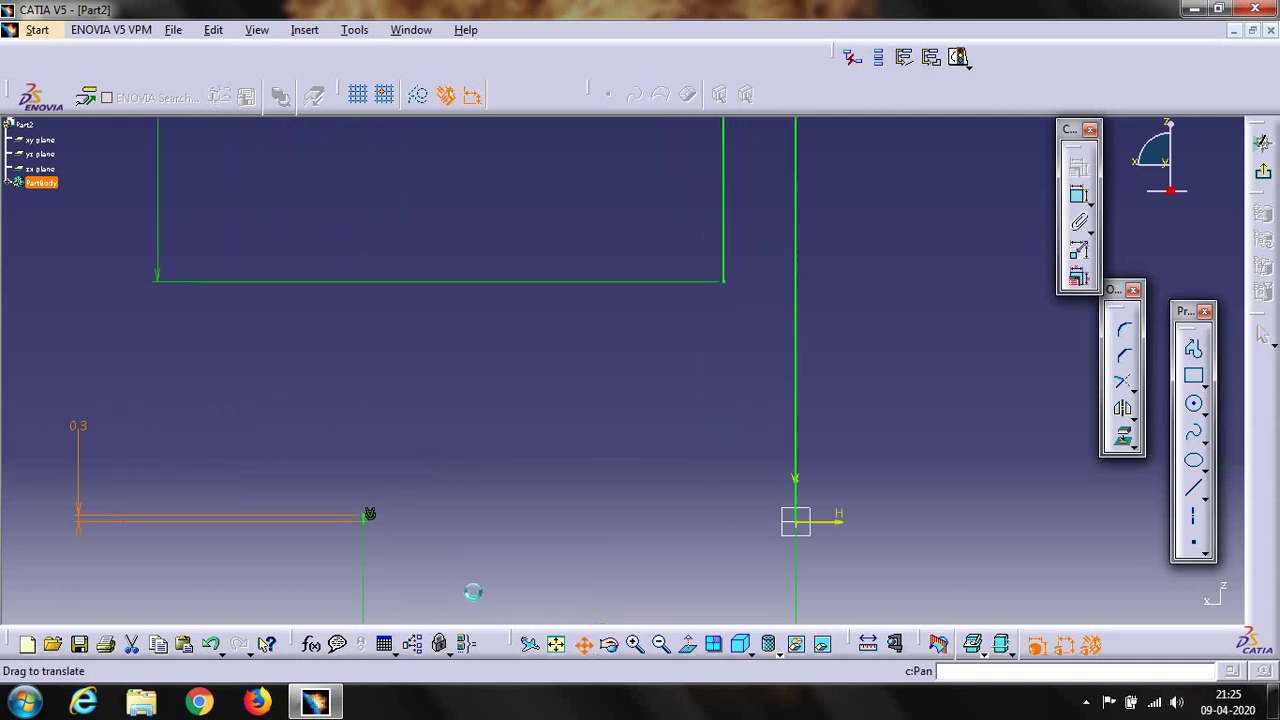
drag(473, 592, 562, 393)
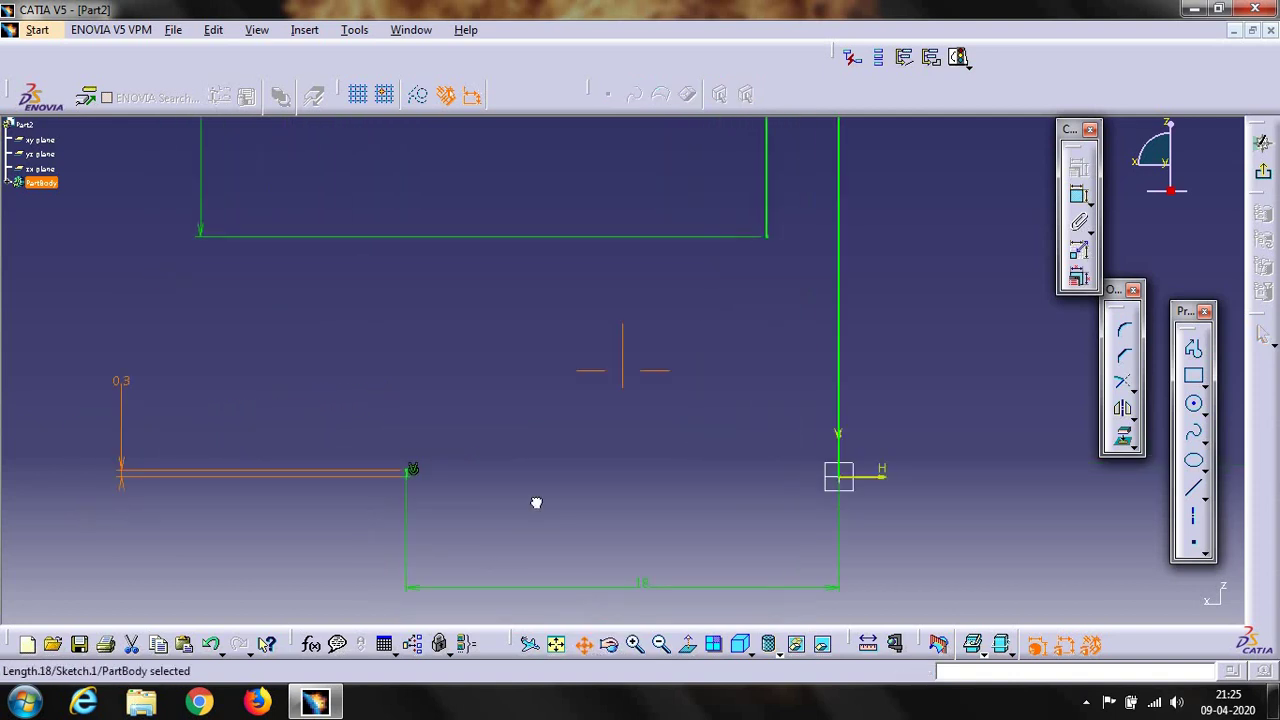
Step: Draw a short angled line from the 0.3 mm line's end, its top 0.9 mm above the axis
click(1197, 489)
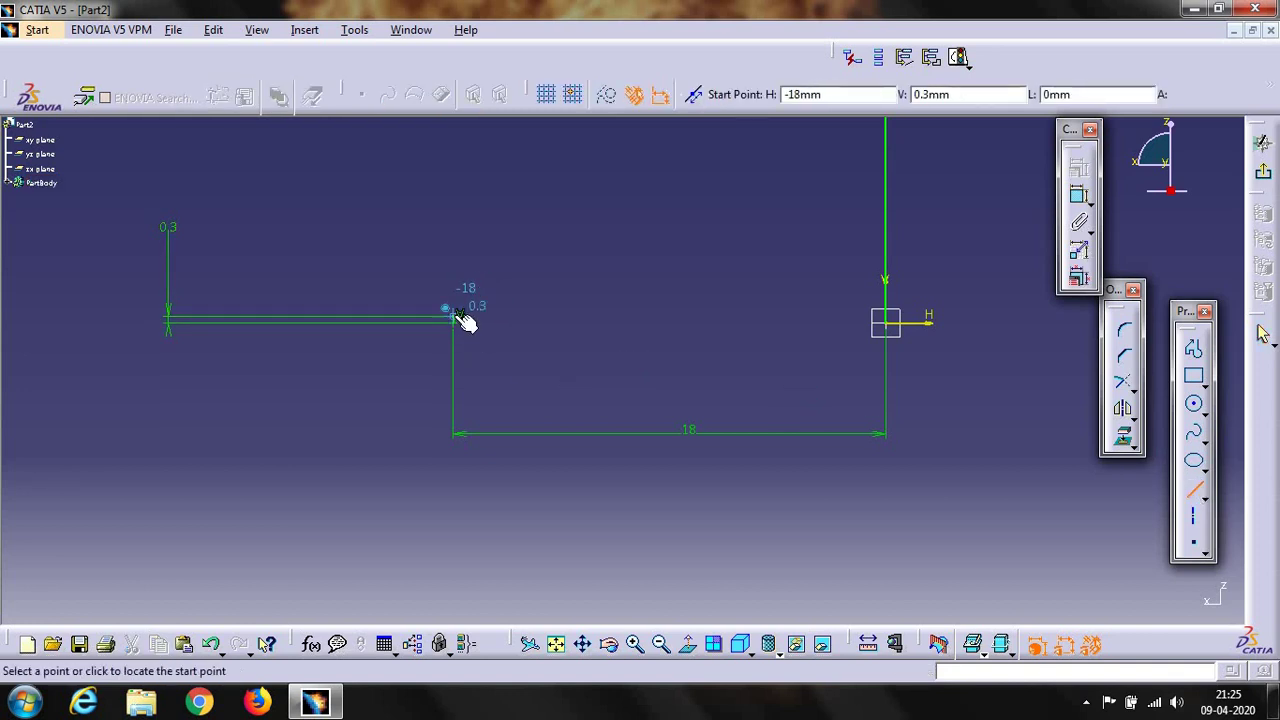
click(458, 314)
click(486, 293)
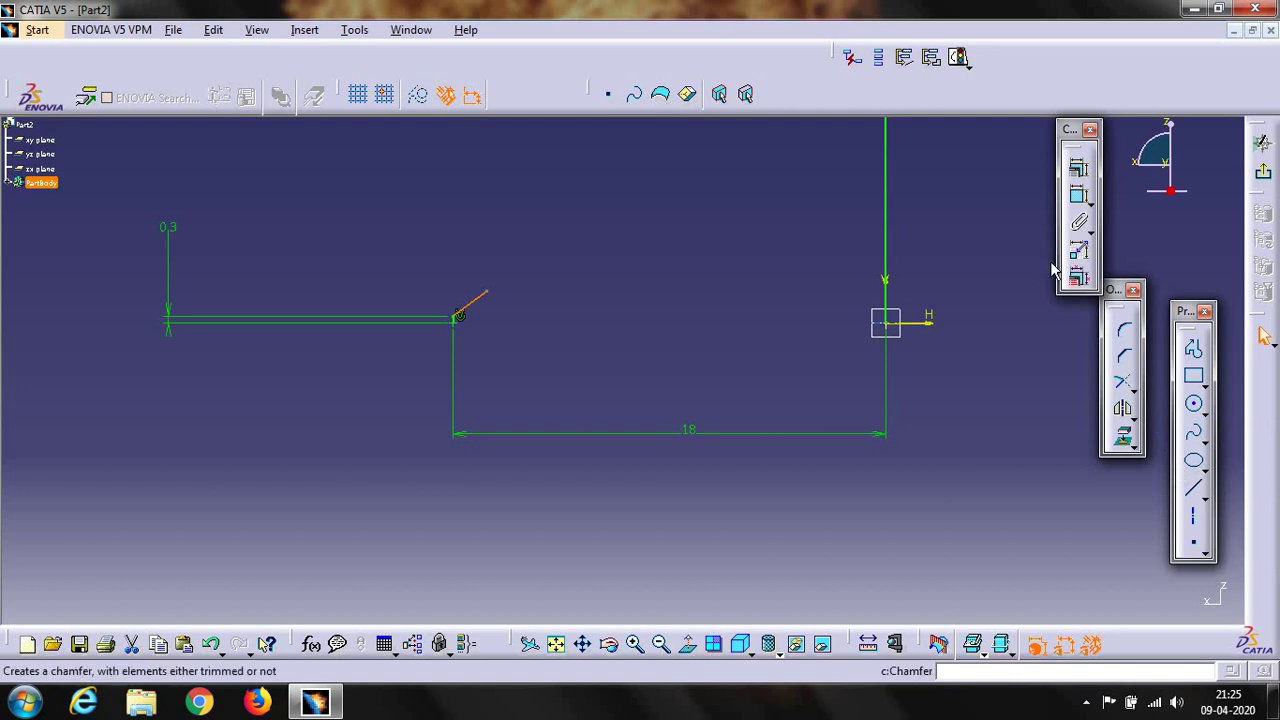
click(660, 331)
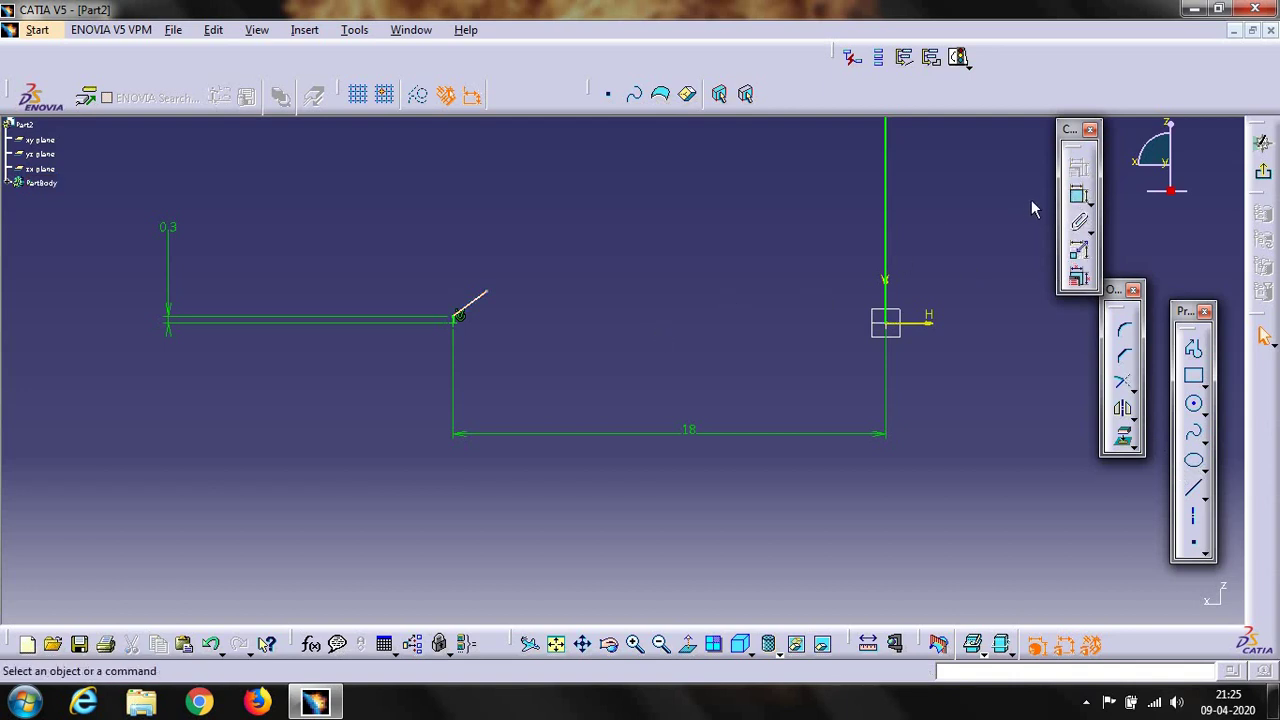
click(1079, 197)
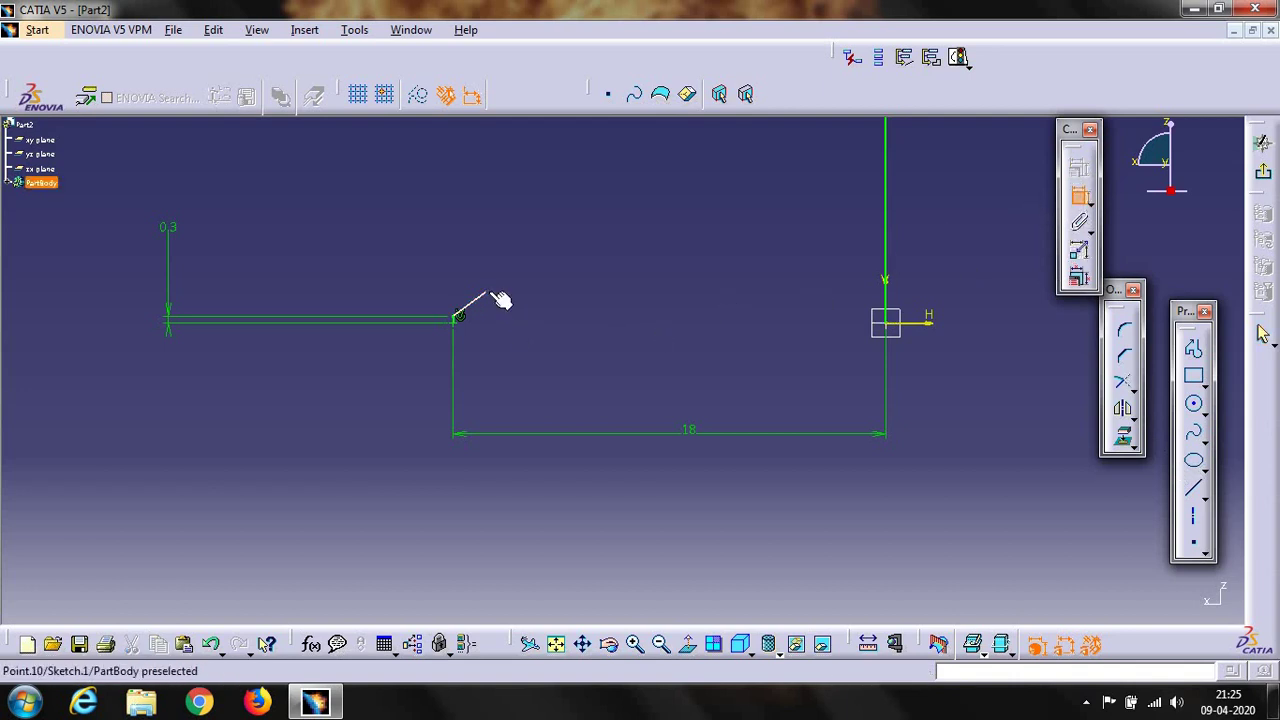
click(497, 296)
click(920, 324)
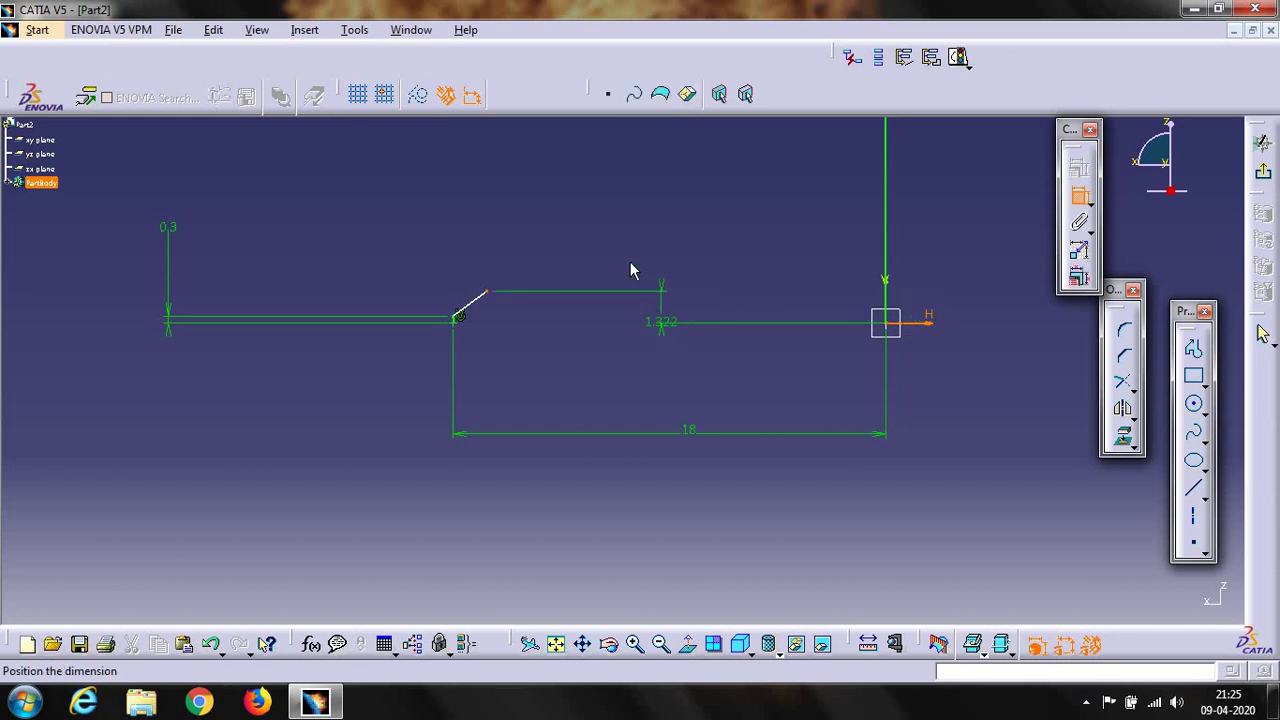
click(590, 253)
double_click(588, 245)
text(0.9)
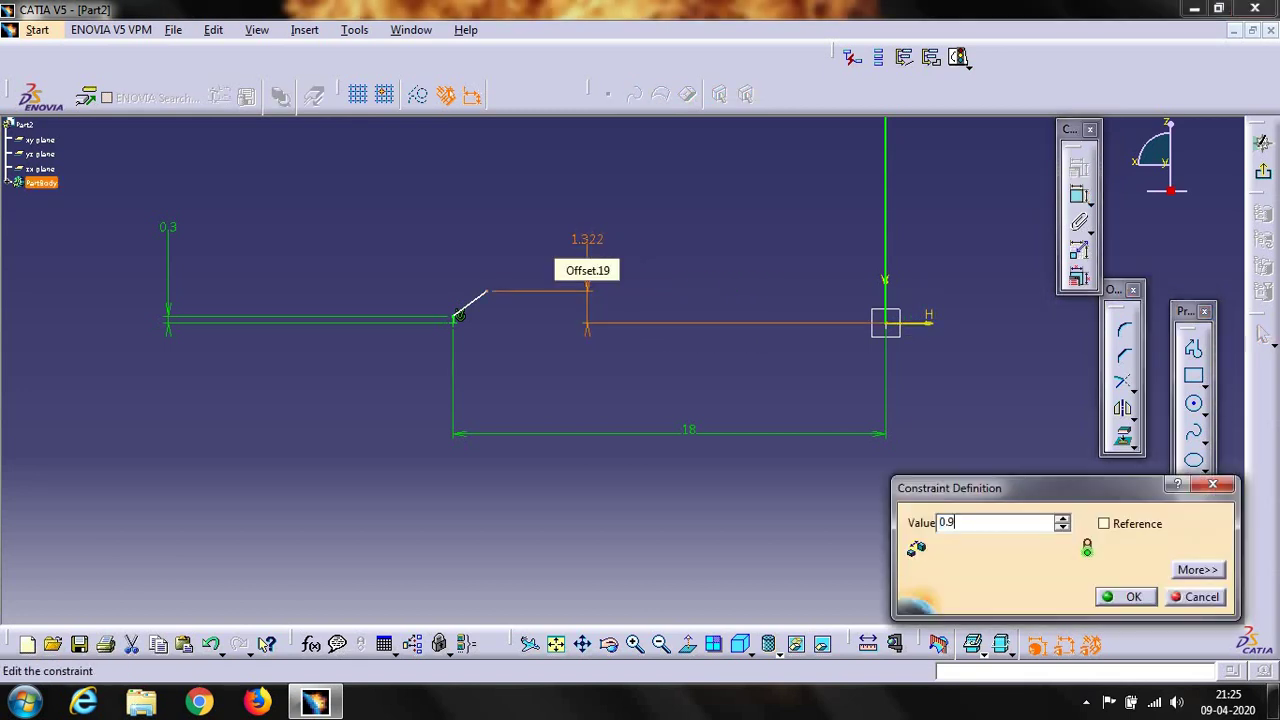
key(Return)
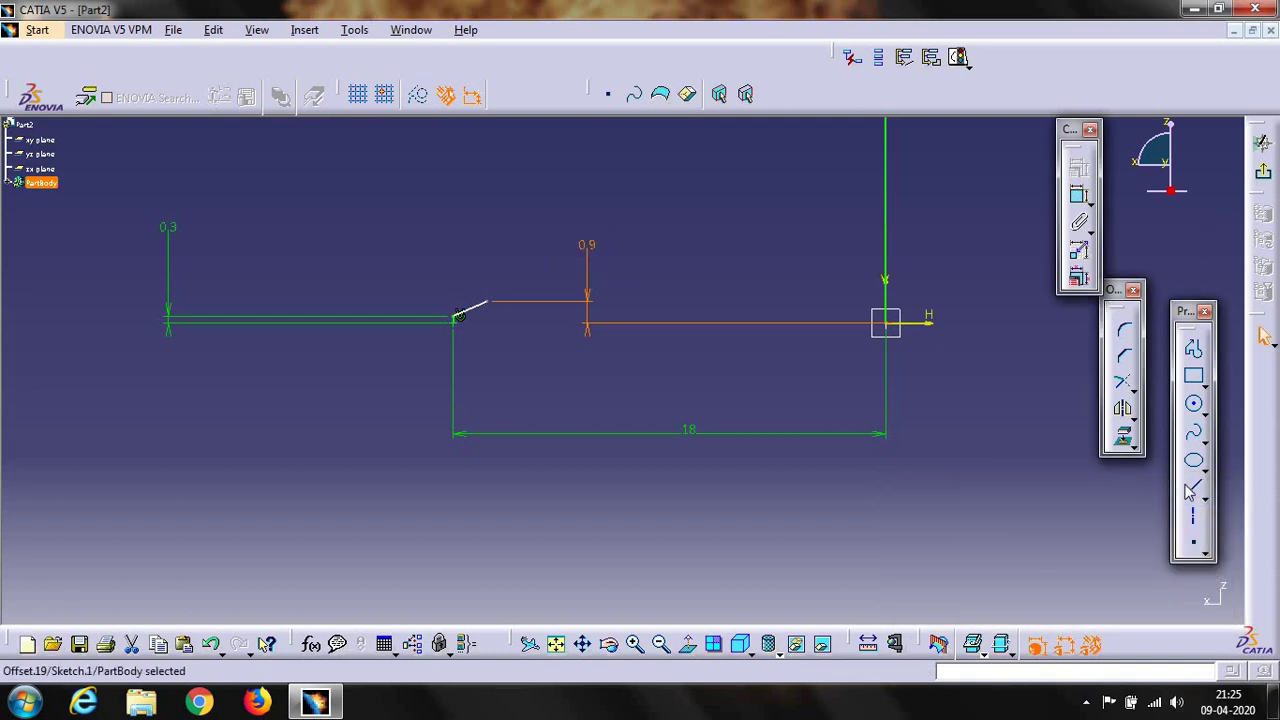
Step: Constrain the angled line to 45°
click(1082, 198)
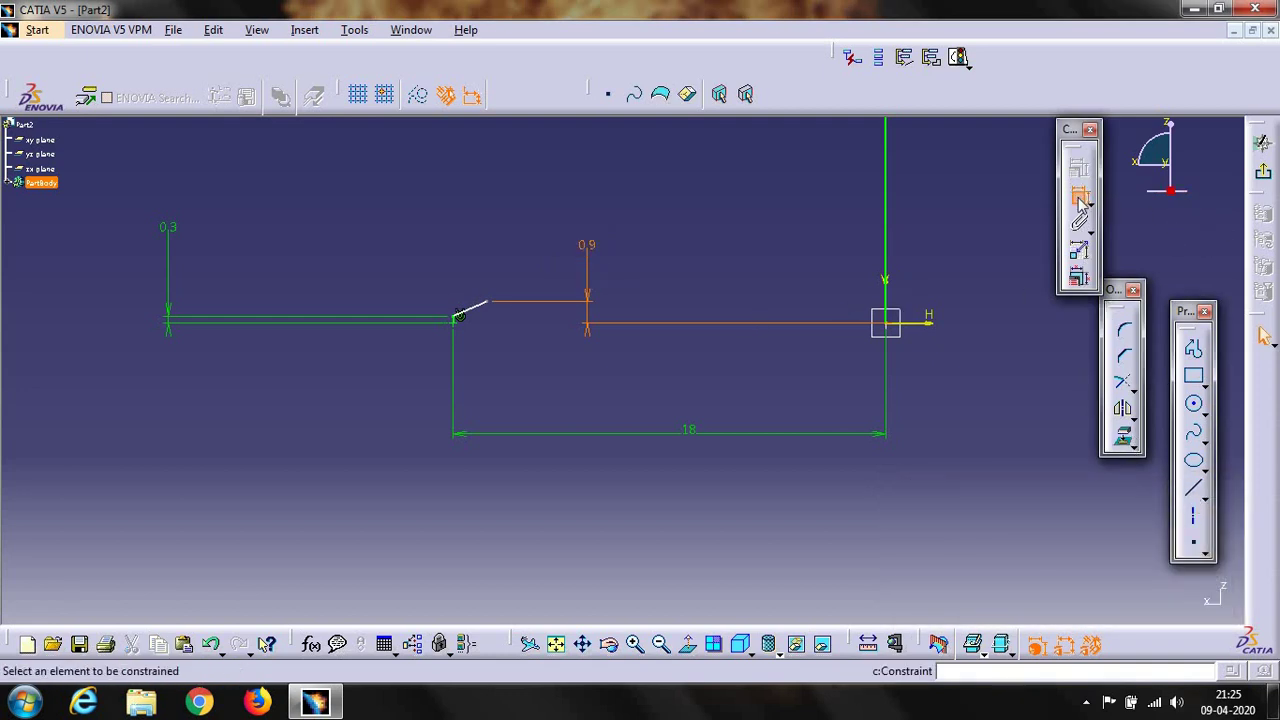
click(482, 308)
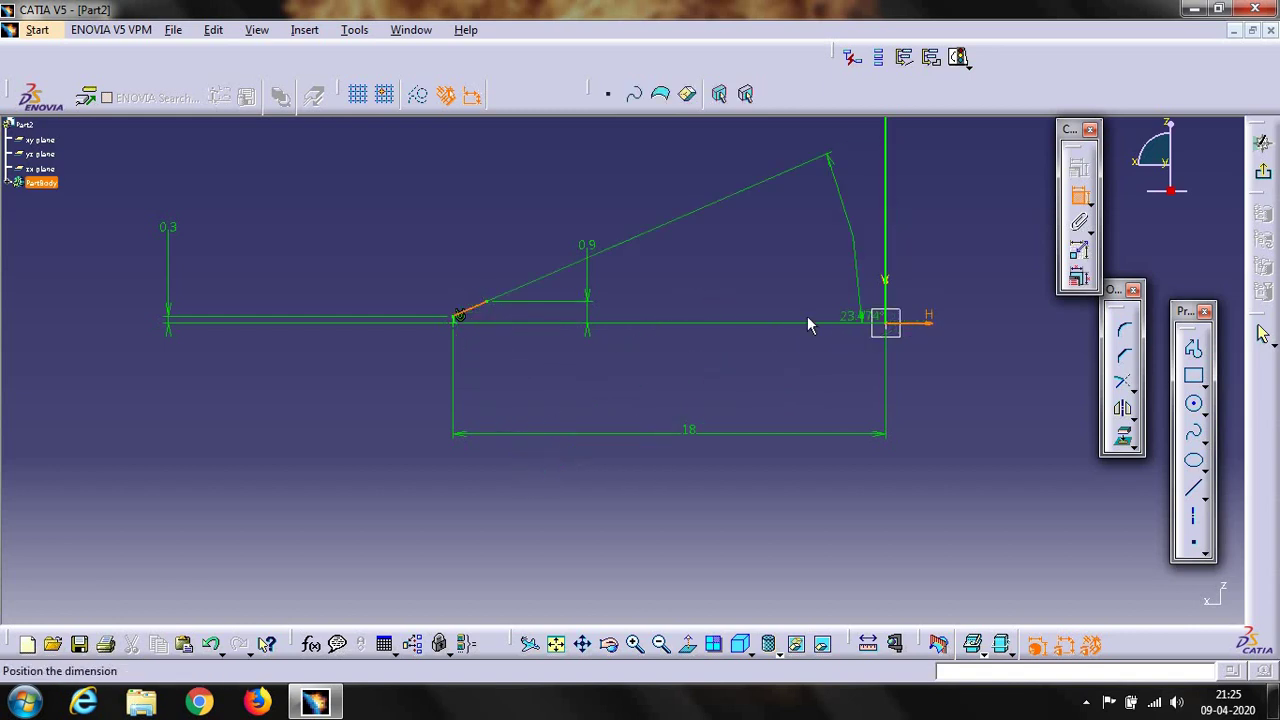
click(669, 291)
double_click(666, 285)
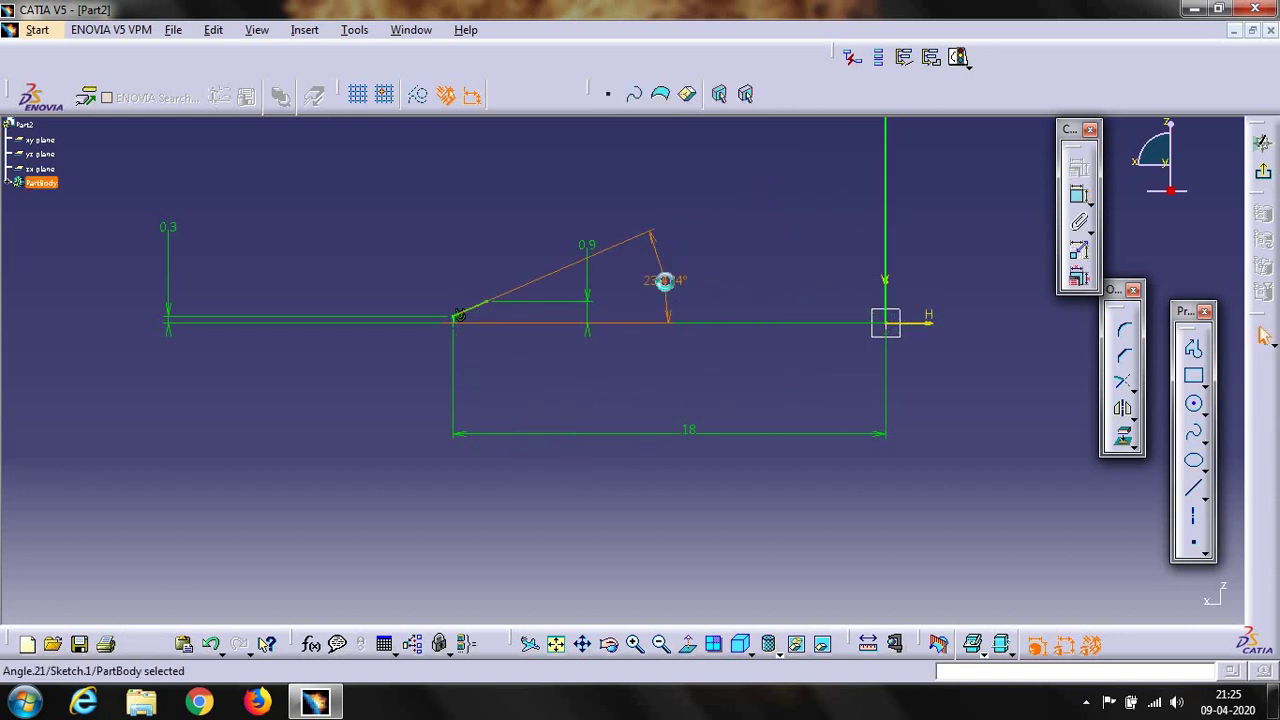
text(45deg)
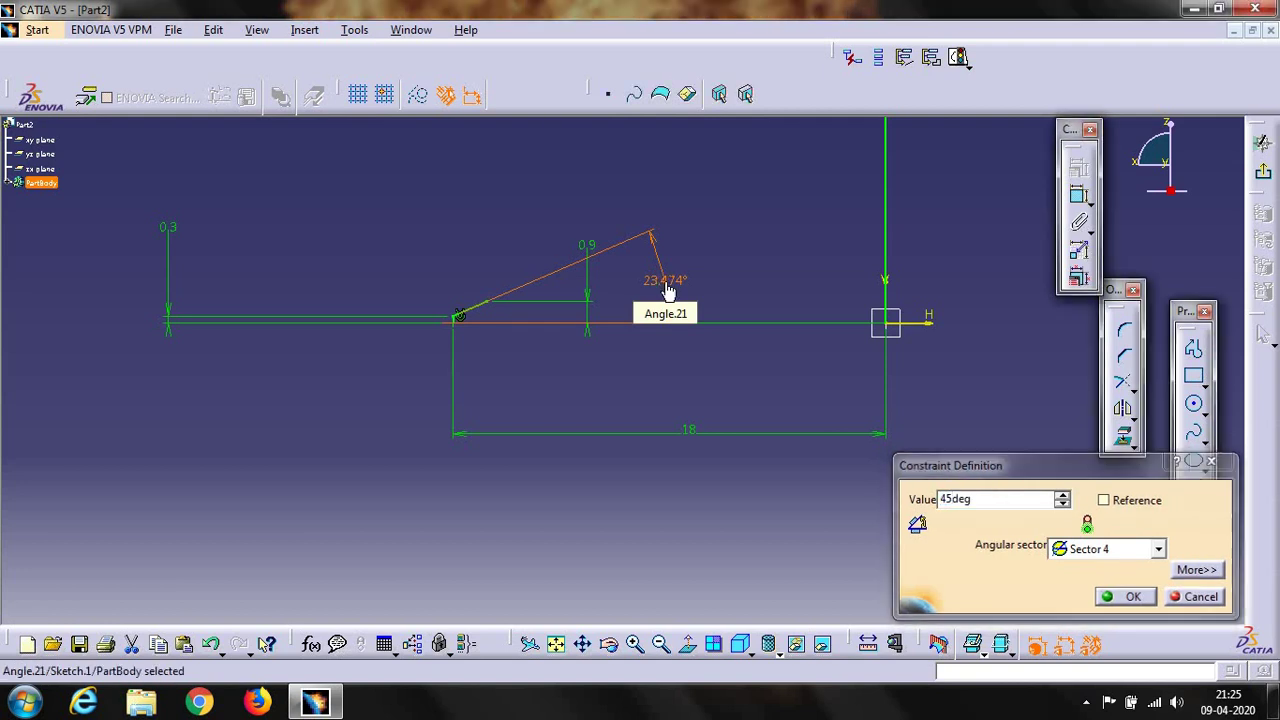
key(Return)
click(690, 291)
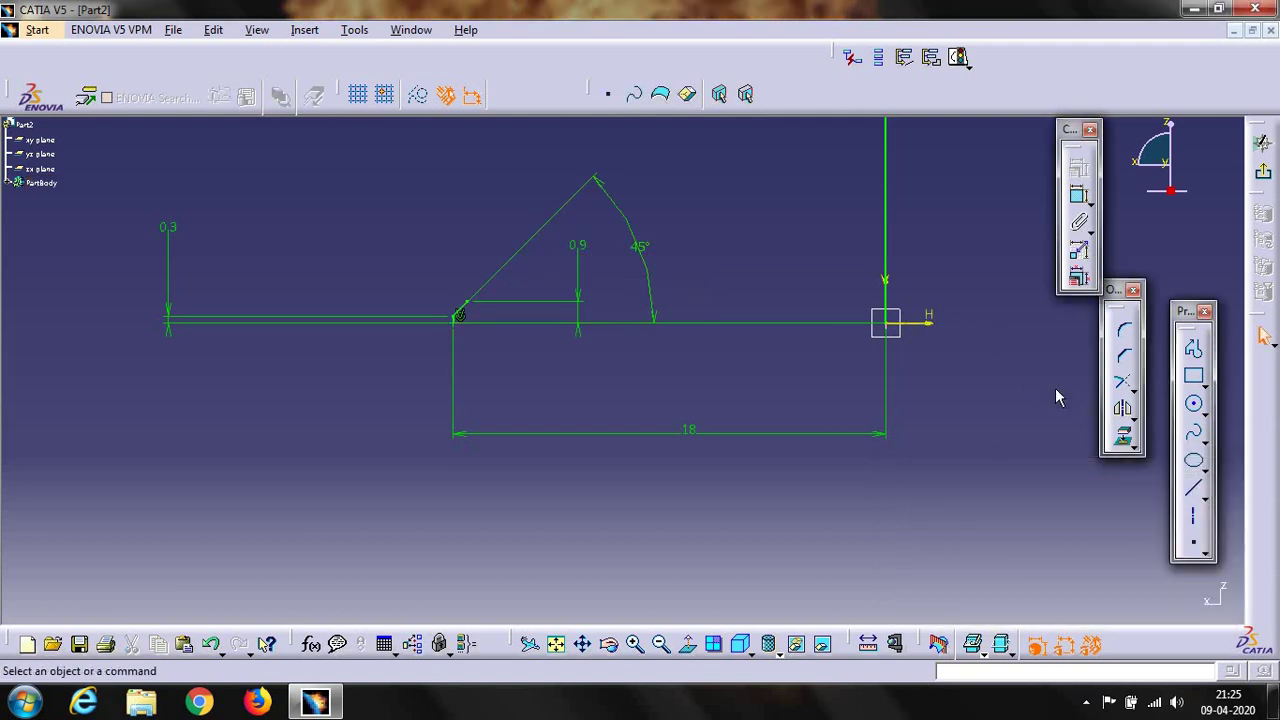
Step: Add a horizontal axis at the 0.9 mm height and a line rising from it at 8°
click(1194, 518)
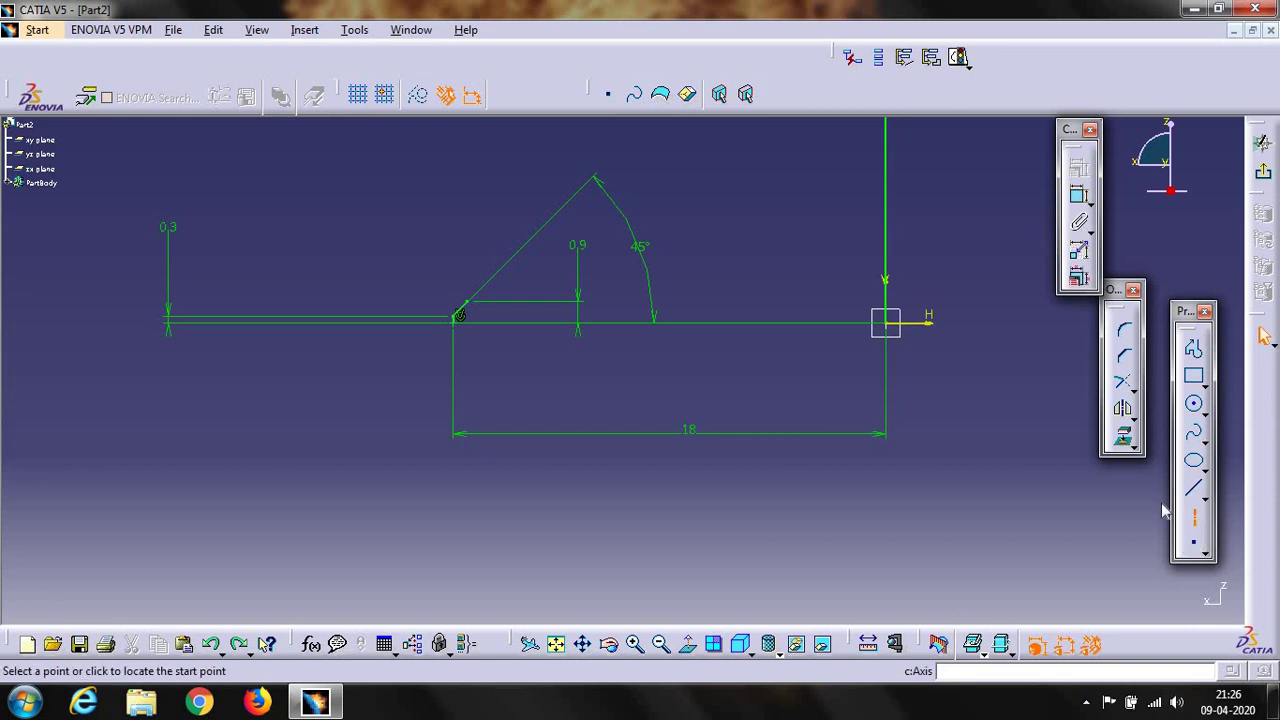
click(476, 302)
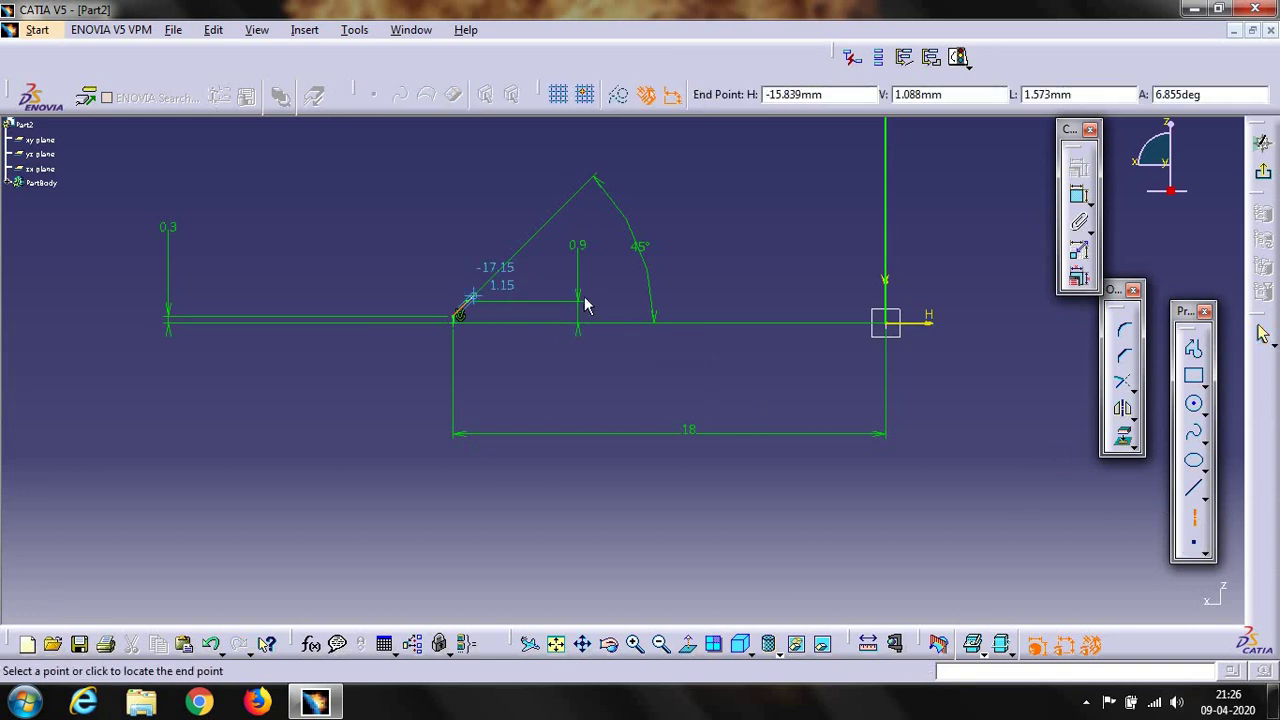
click(703, 302)
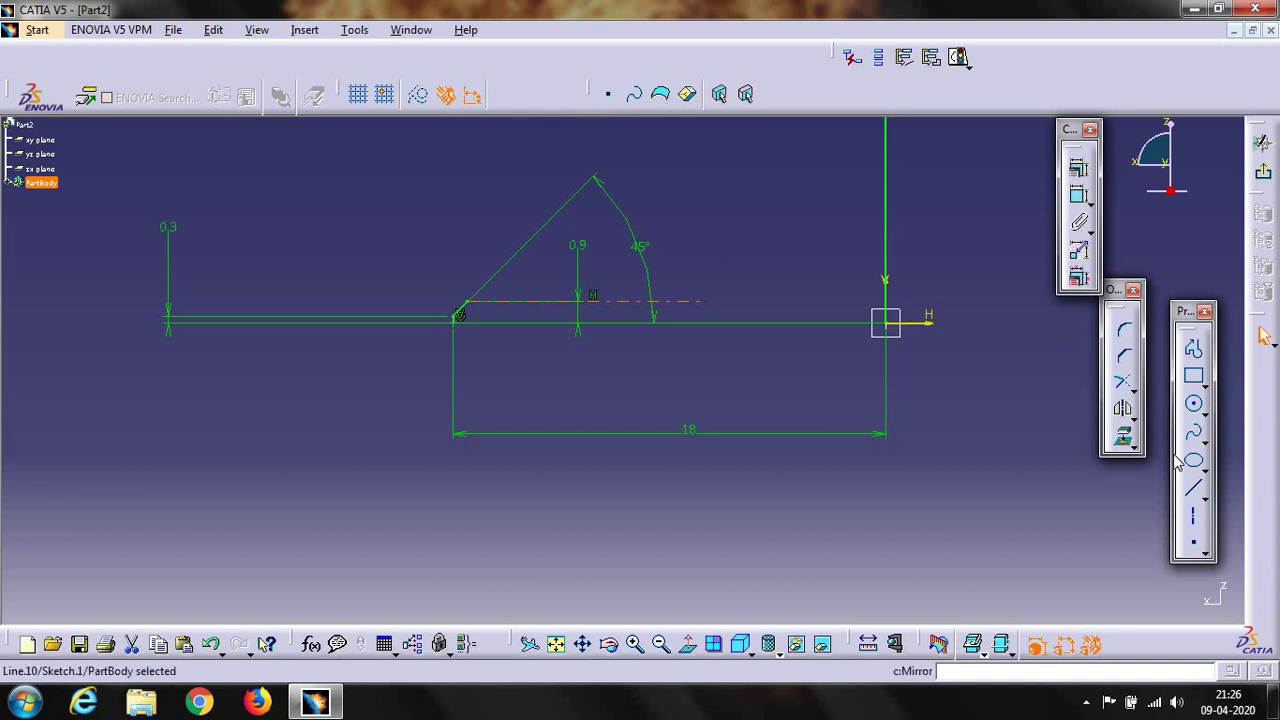
click(1193, 488)
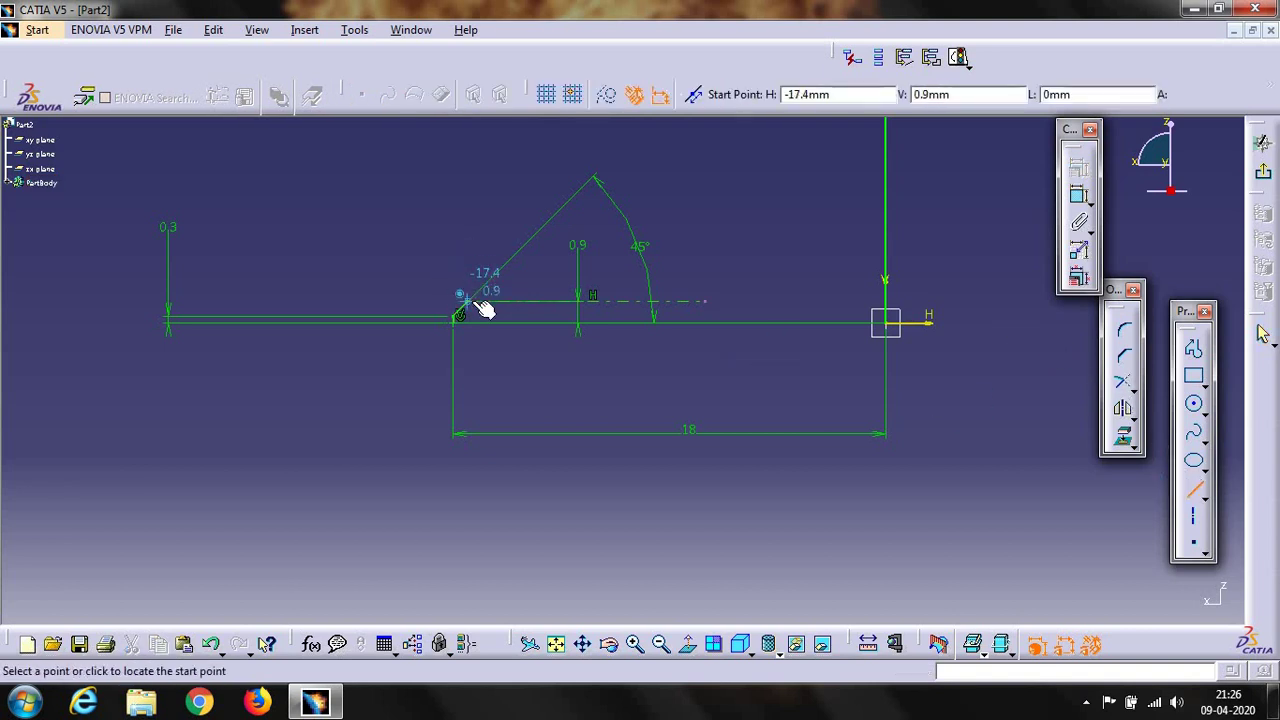
click(478, 304)
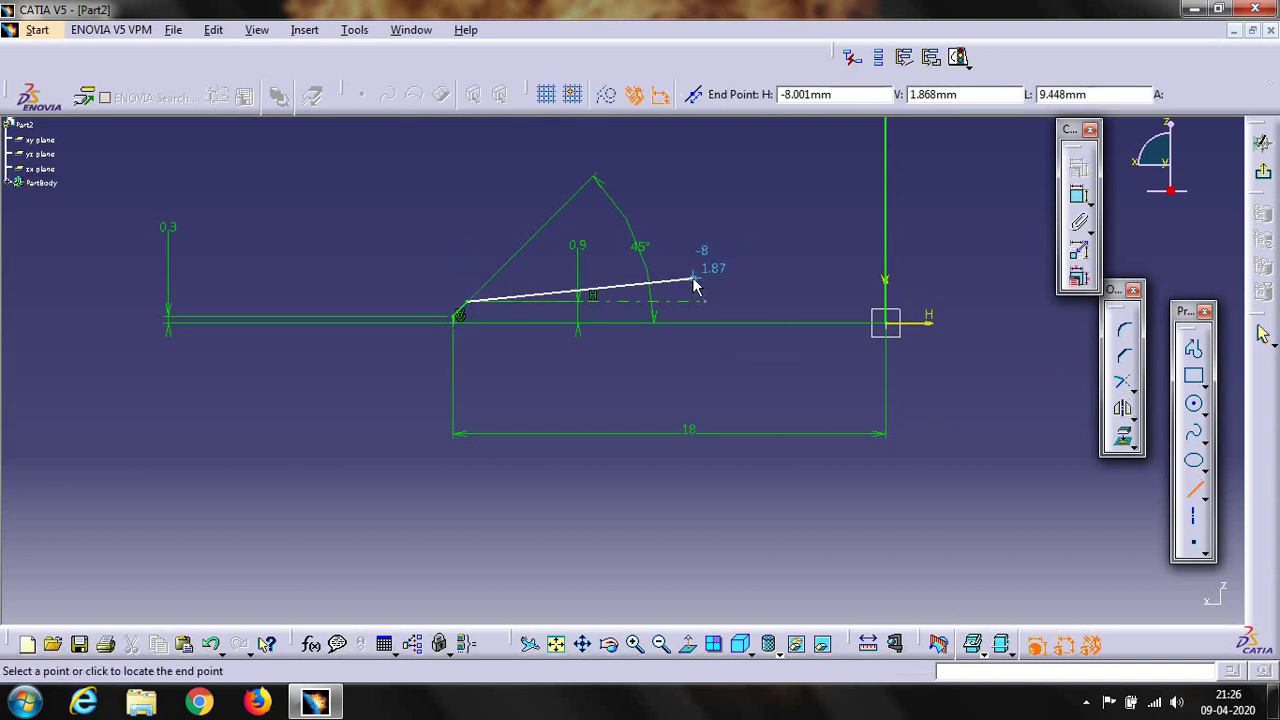
click(706, 279)
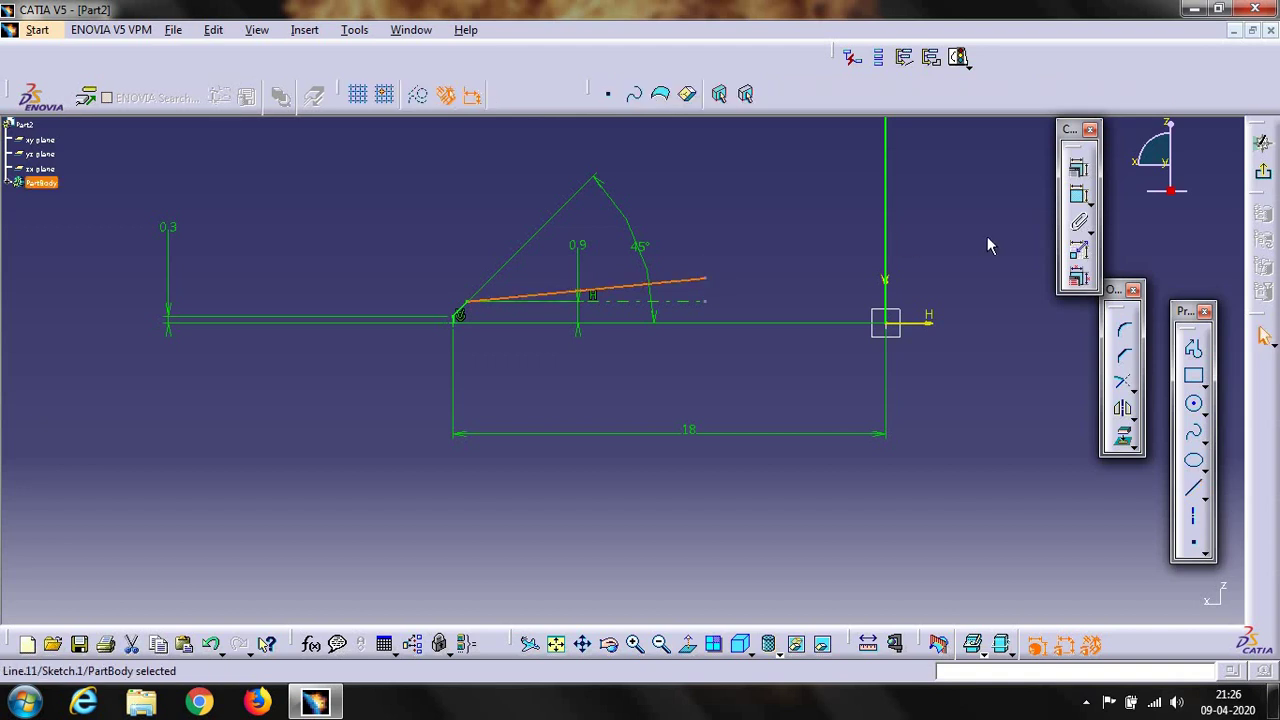
click(1078, 197)
click(695, 298)
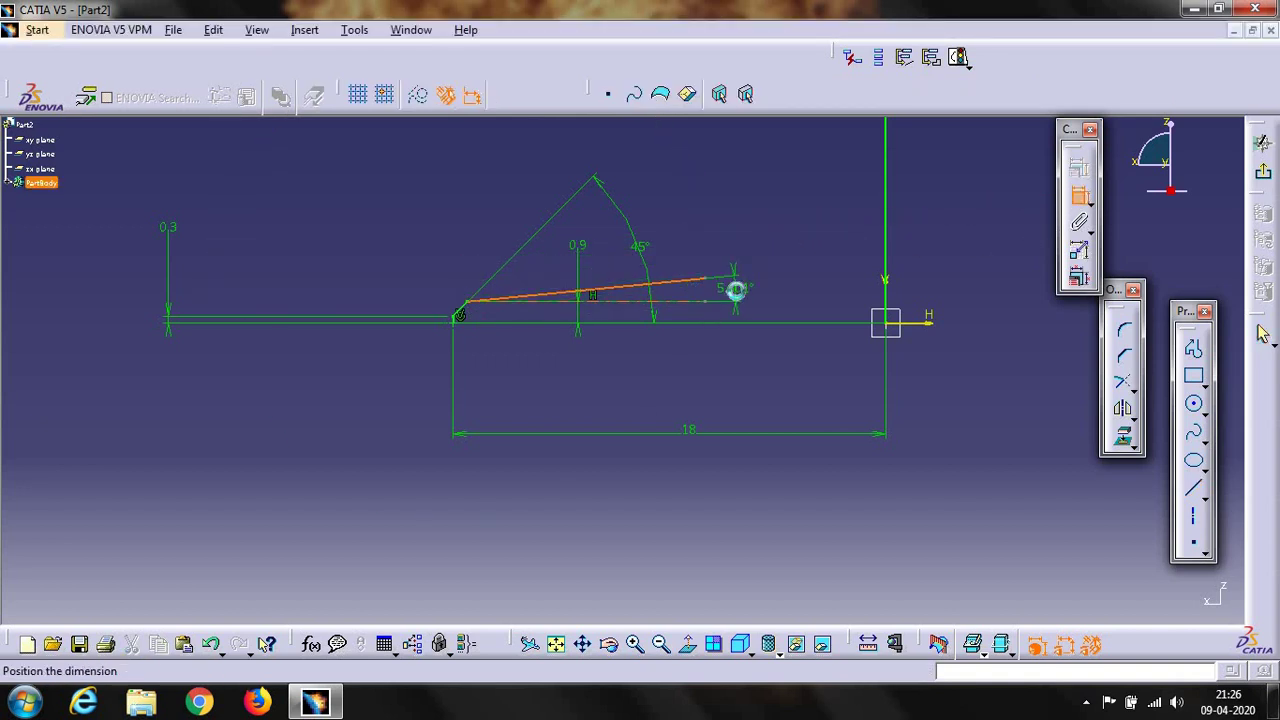
click(735, 289)
double_click(735, 292)
text(8)
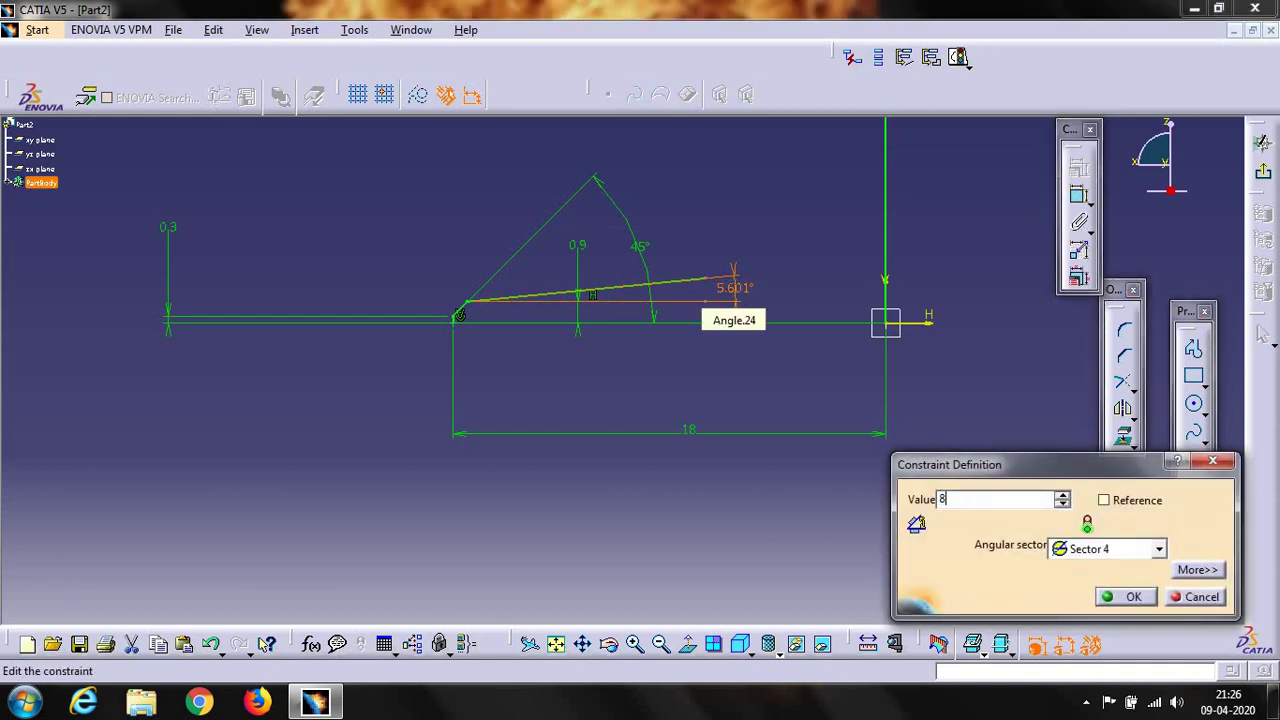
key(Return)
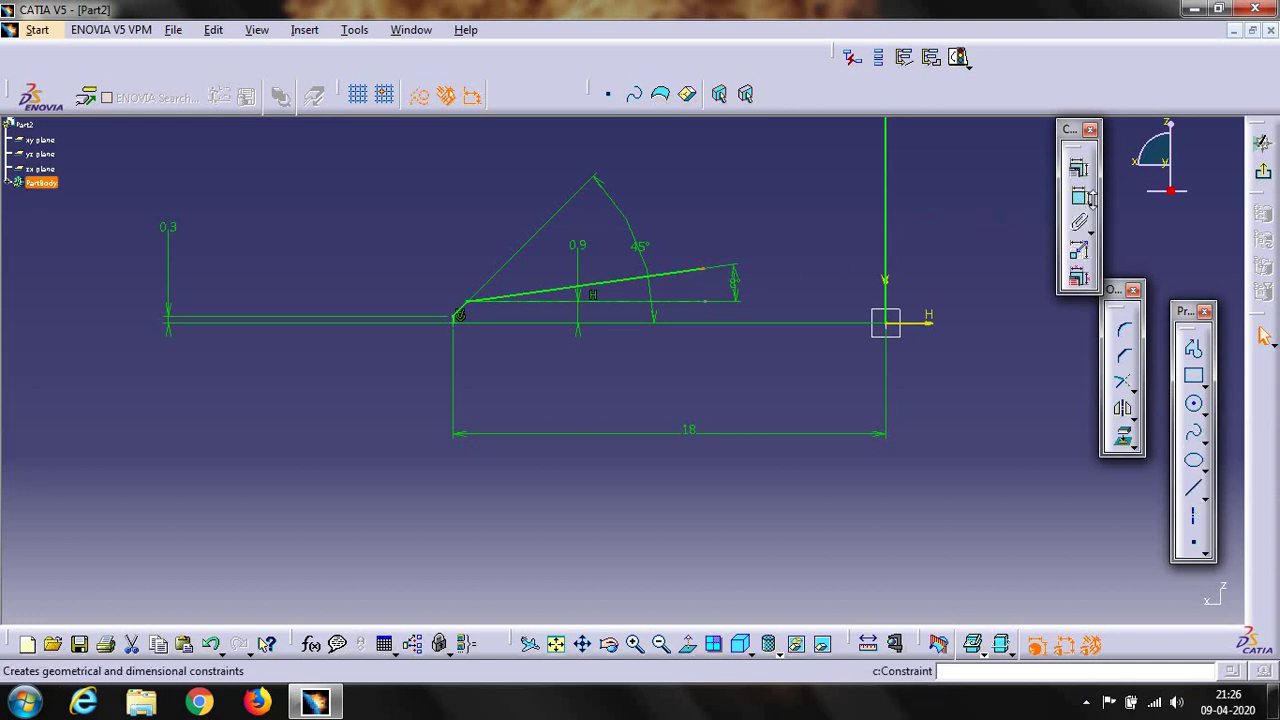
Step: Set the gap between the sloped line's end and the vertical line to 3 mm
click(885, 267)
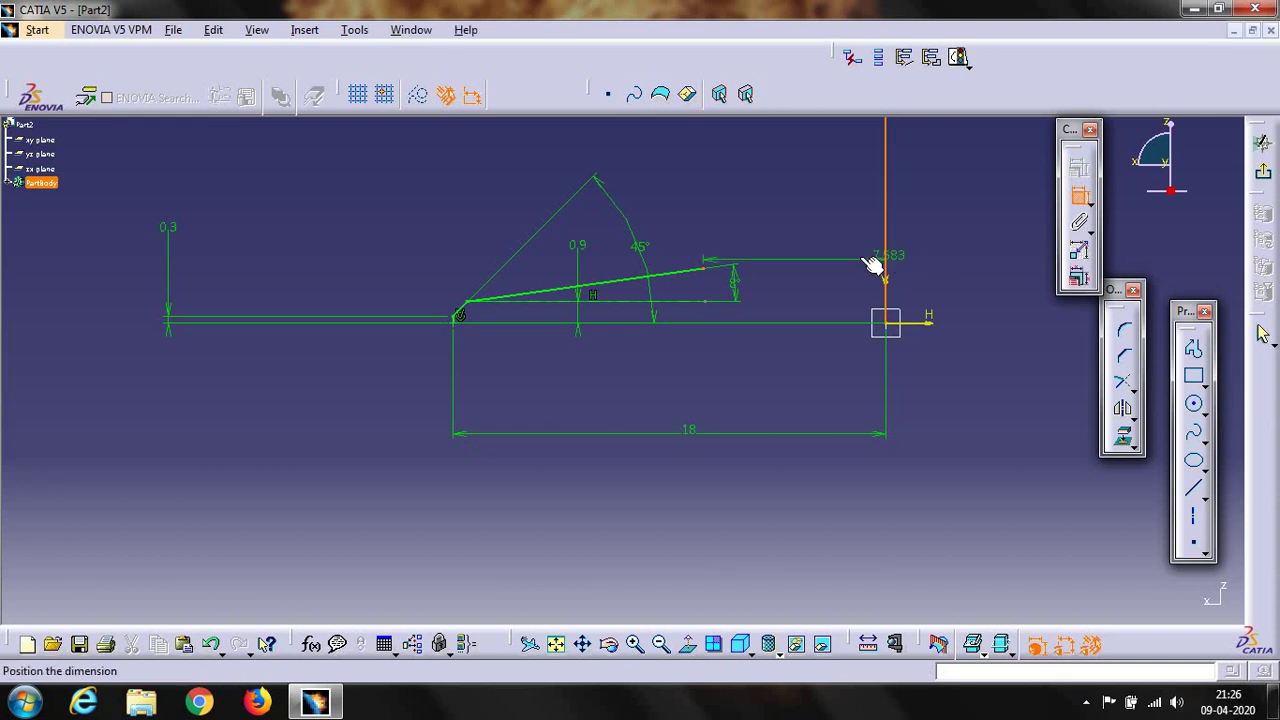
click(832, 259)
double_click(832, 260)
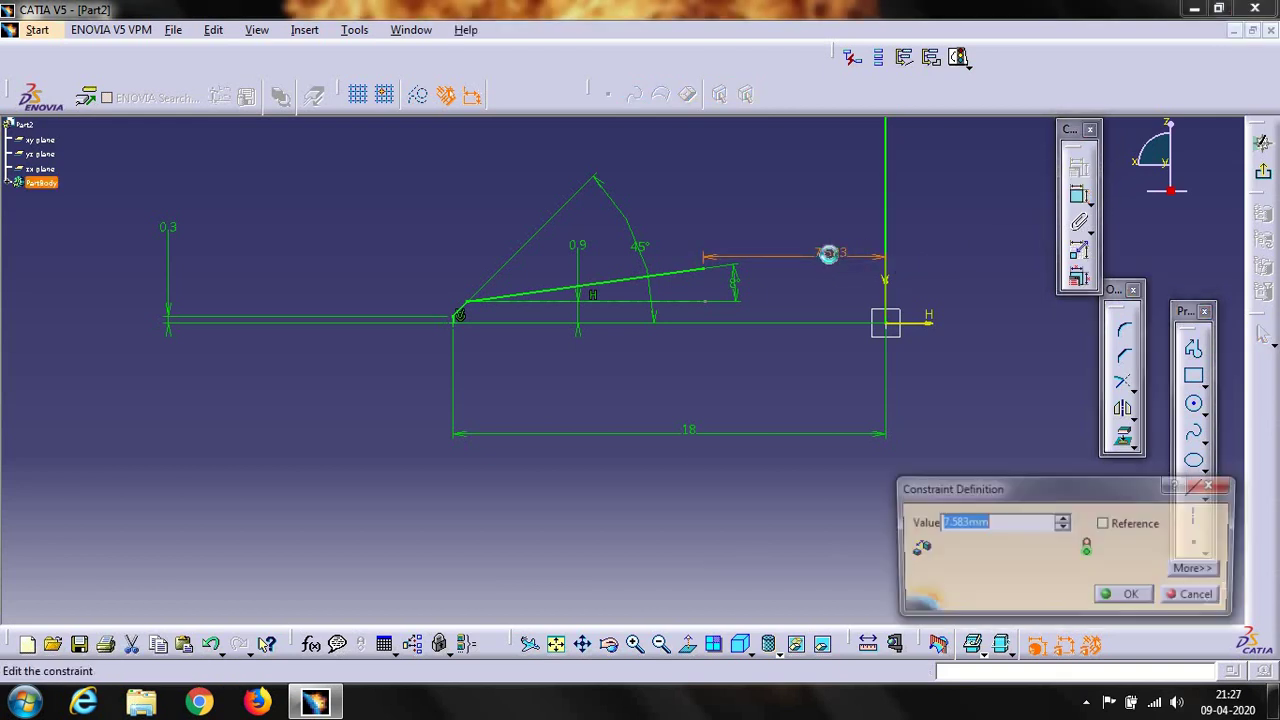
text(3)
key(Return)
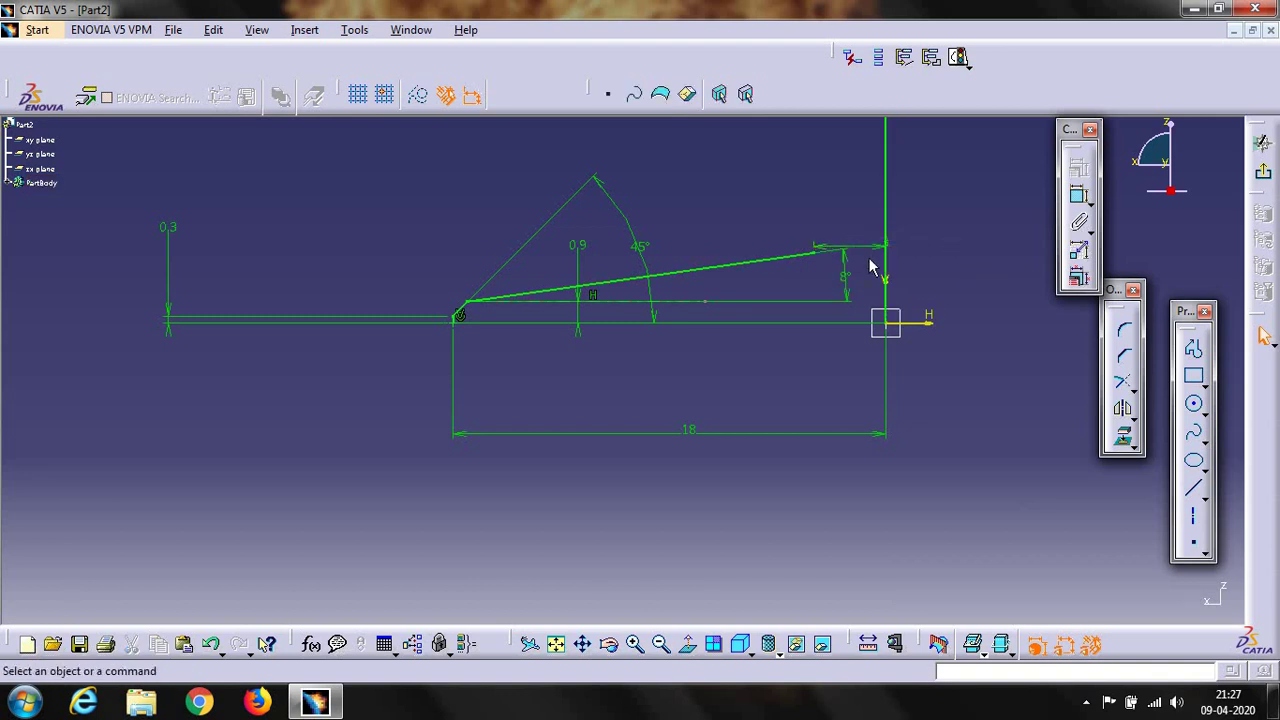
click(873, 243)
drag(875, 255, 840, 227)
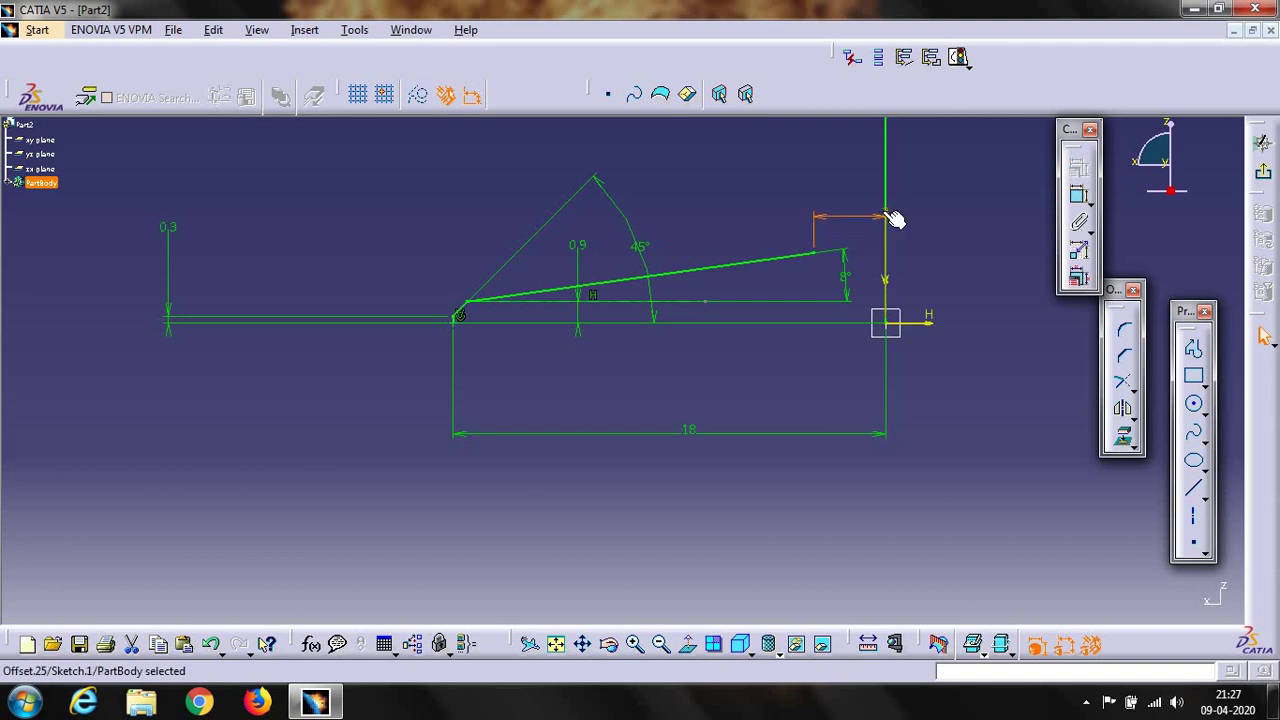
click(880, 215)
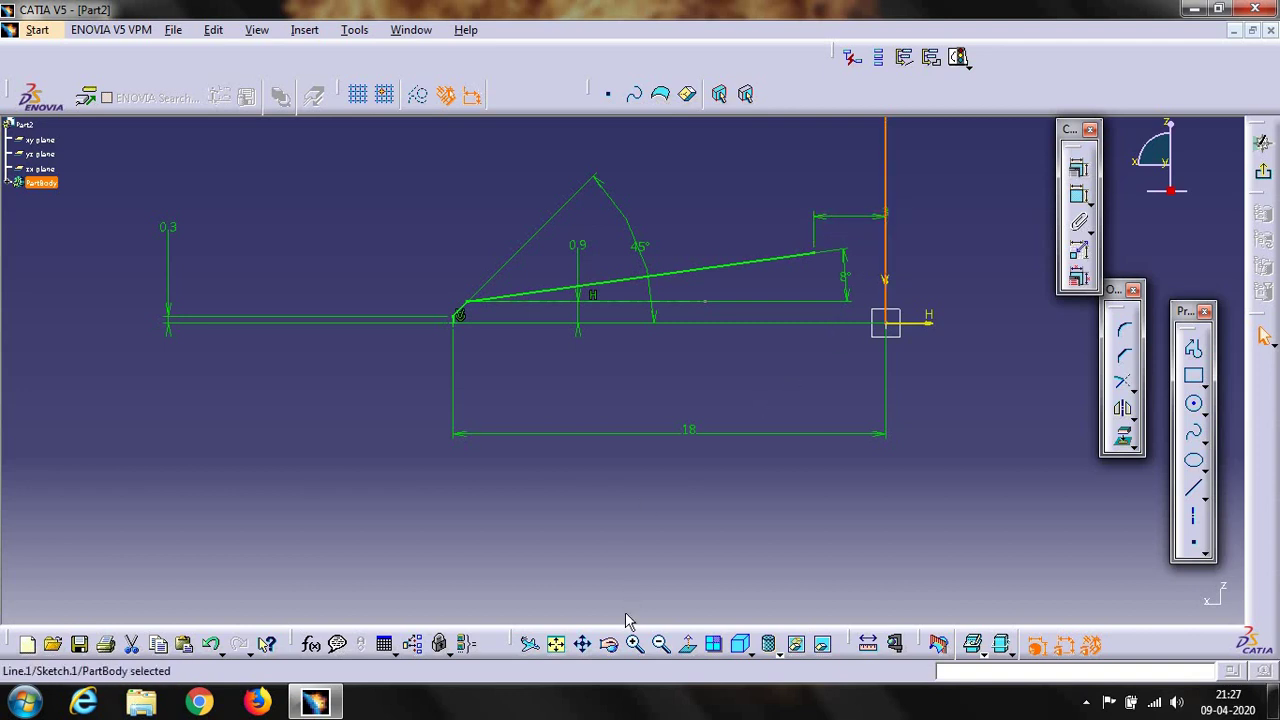
click(582, 644)
mouse_move(829, 220)
mouse_down()
mouse_move(741, 377)
mouse_move(728, 427)
mouse_up()
click(913, 418)
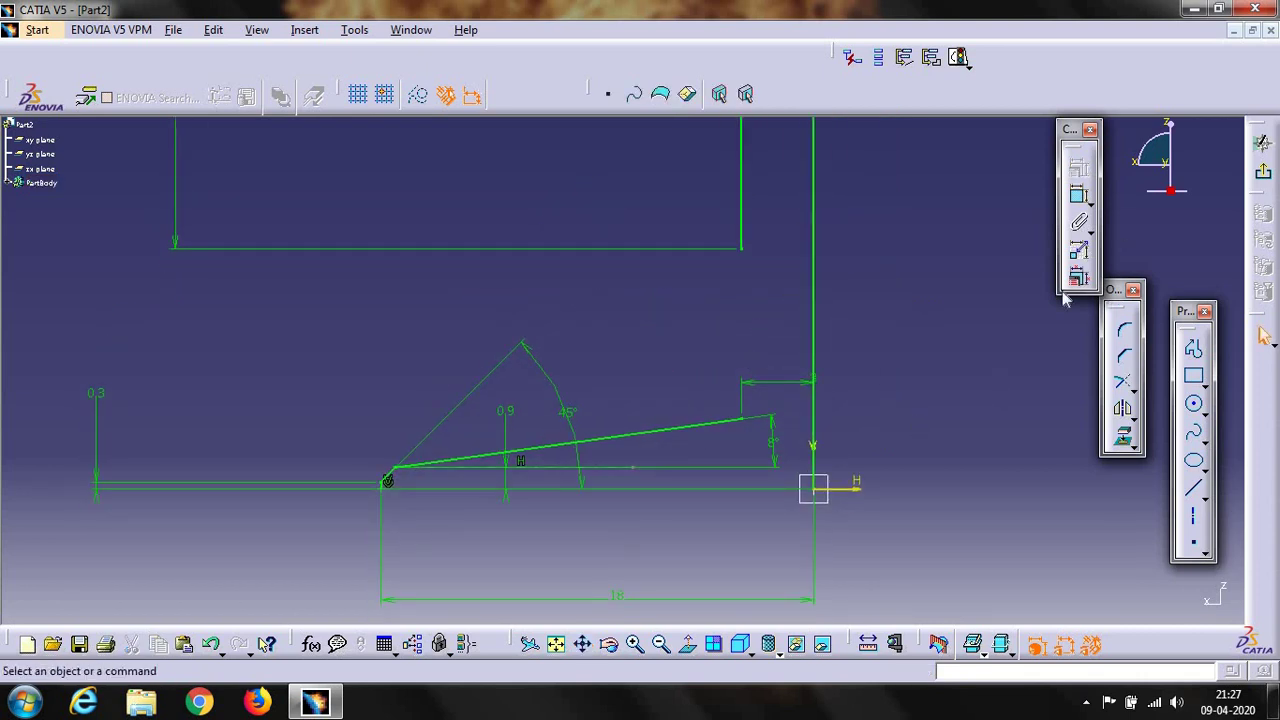
Step: Draw a vertical line from the sloped line's right end up to the horizontal line above
click(1193, 488)
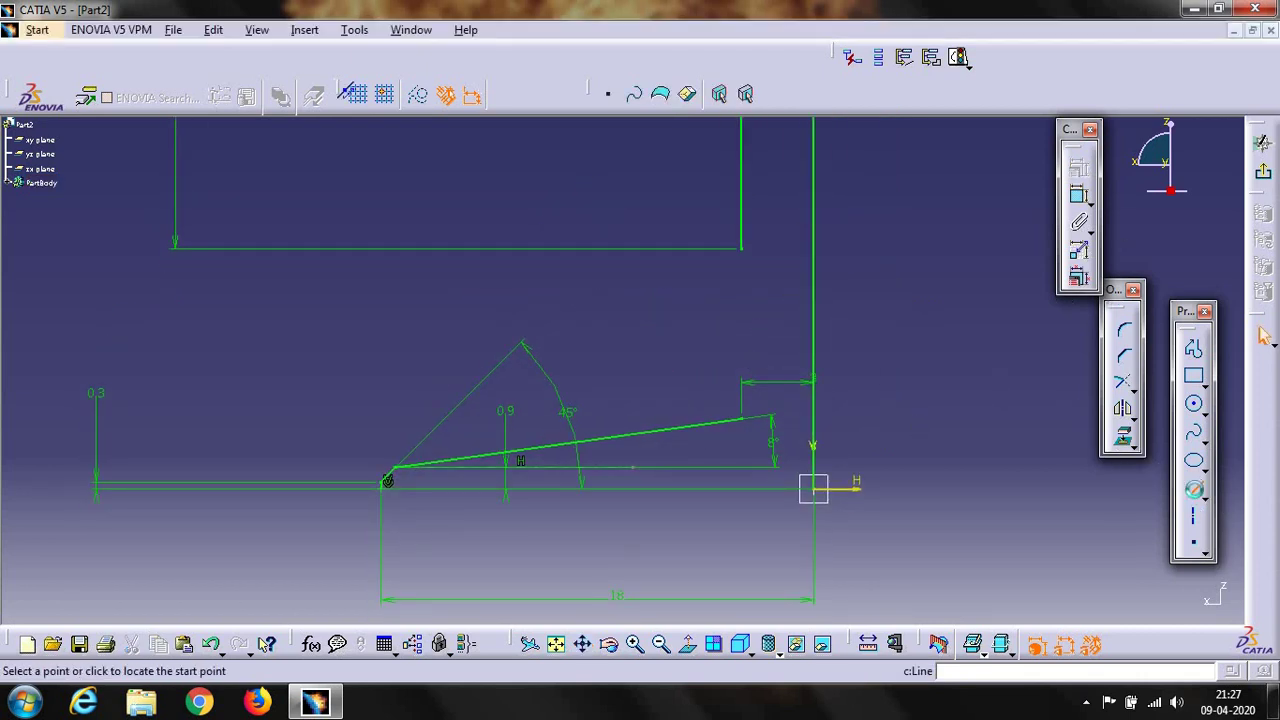
click(744, 420)
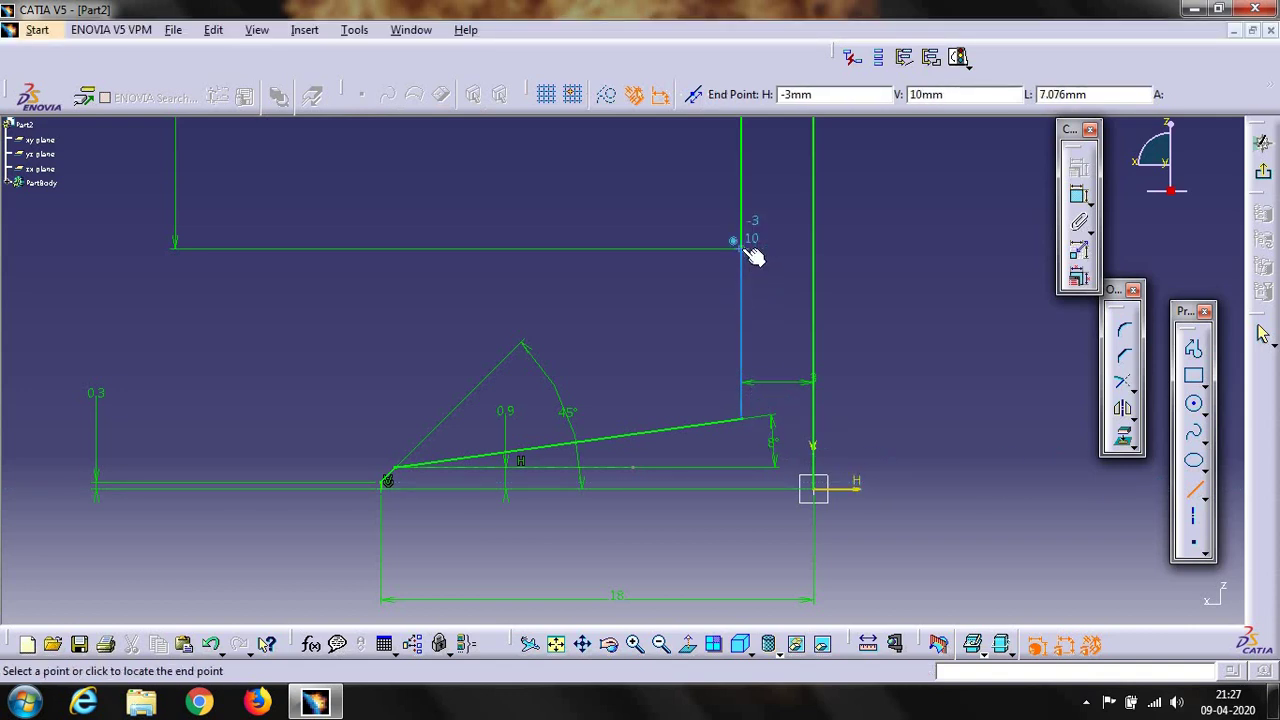
click(752, 254)
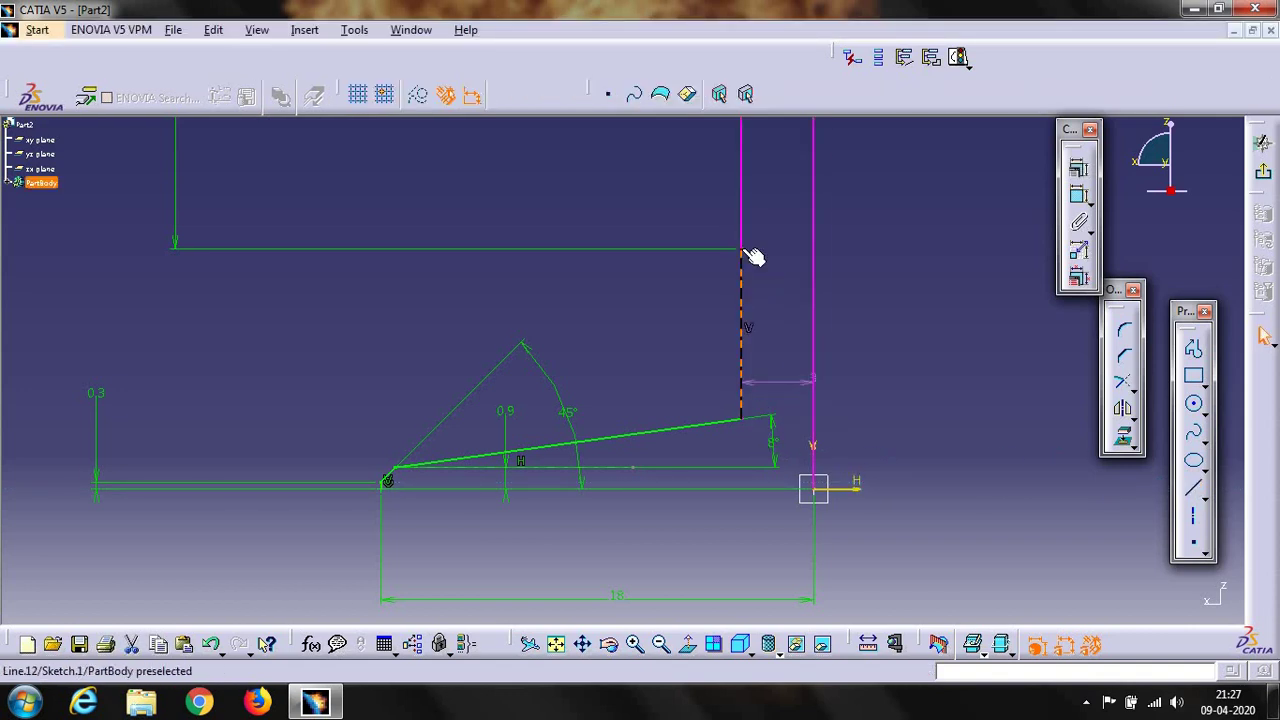
click(929, 332)
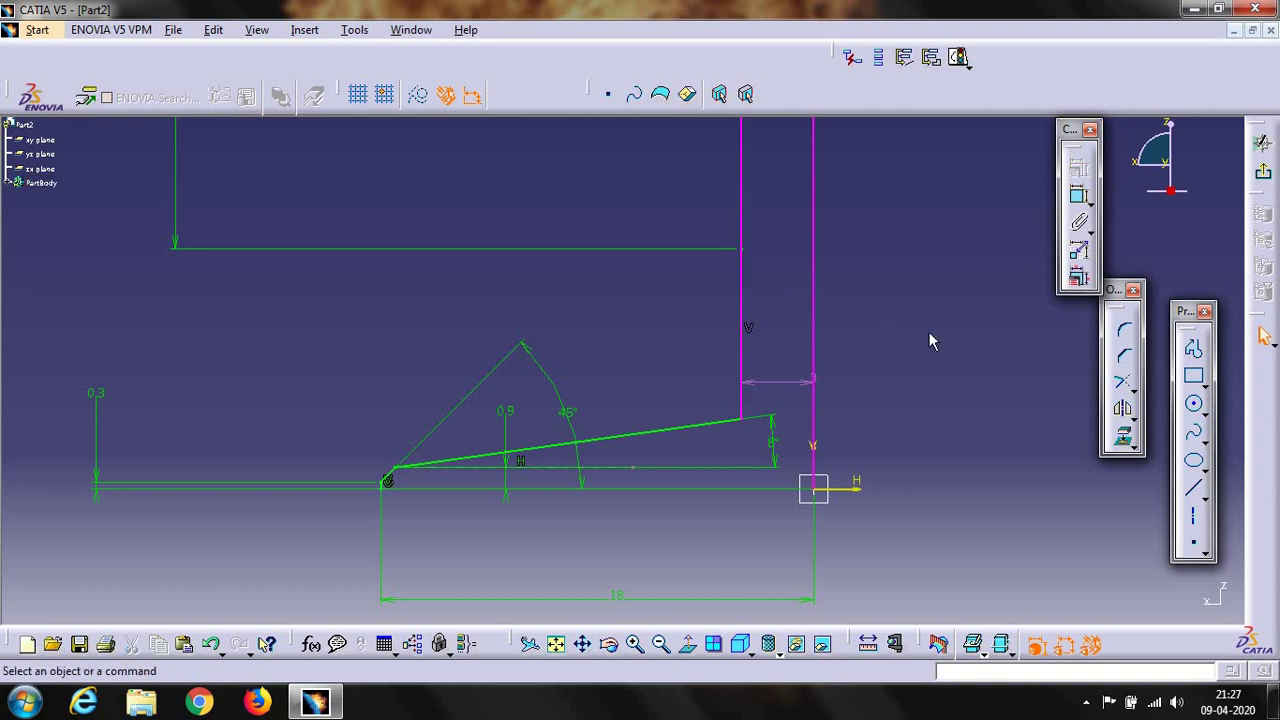
Step: Round the corner between the vertical and sloped lines to R10, then delete constraint Length.4
click(1122, 336)
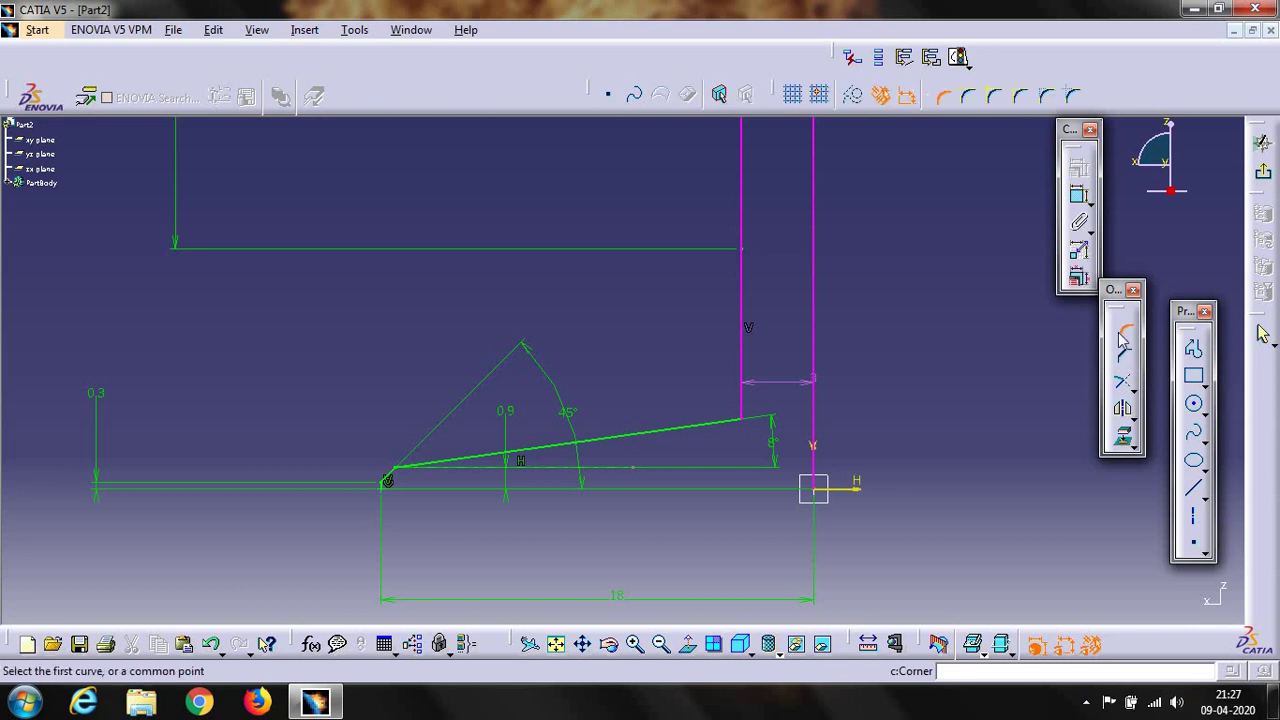
click(741, 378)
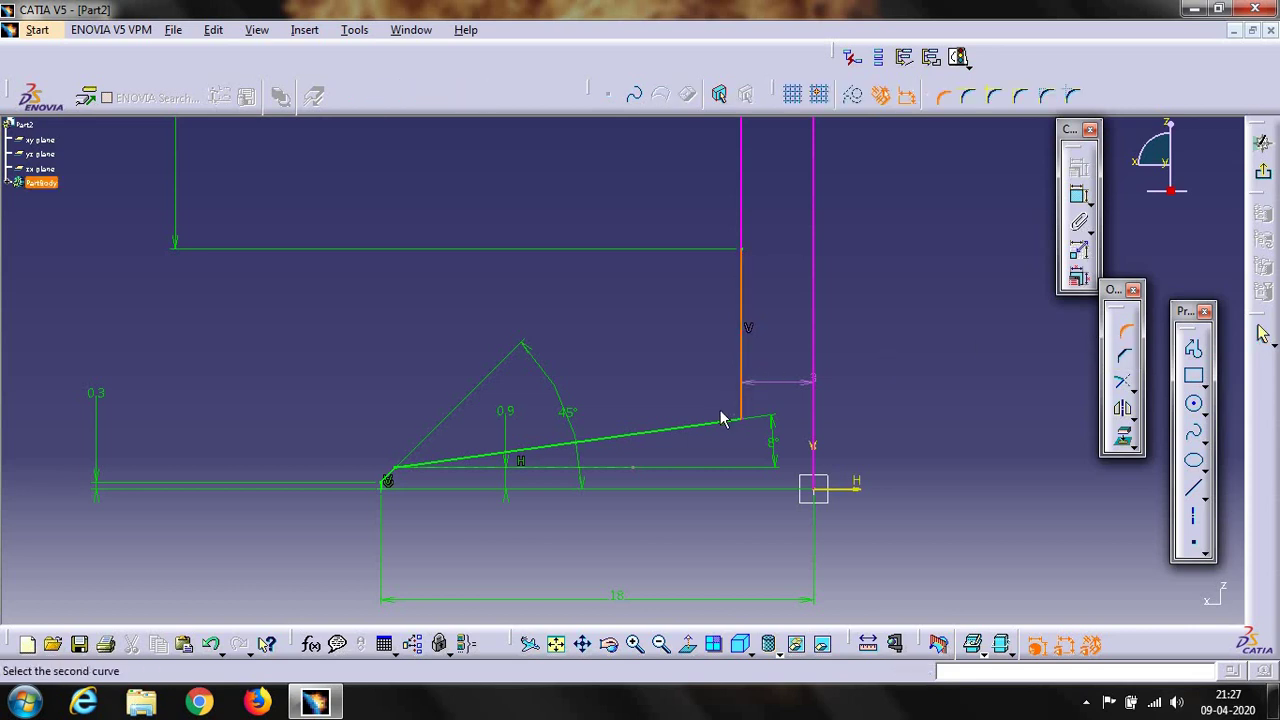
click(722, 428)
click(714, 393)
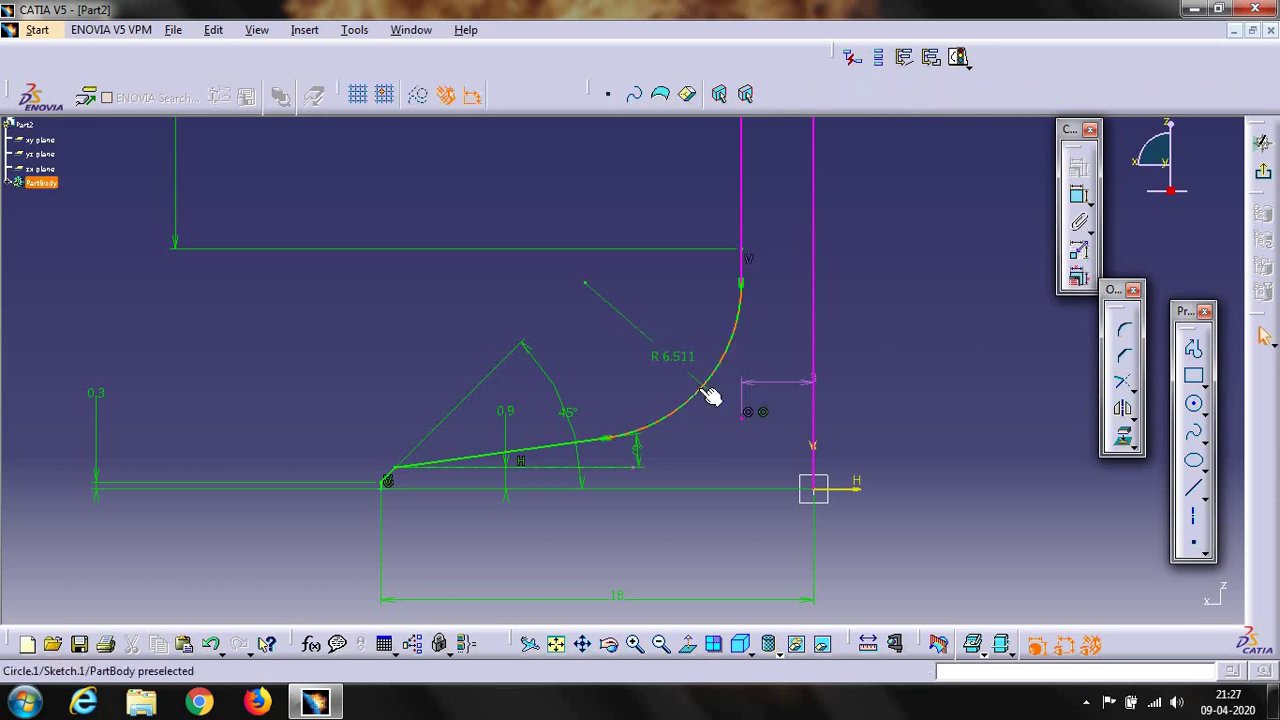
double_click(678, 370)
text(10)
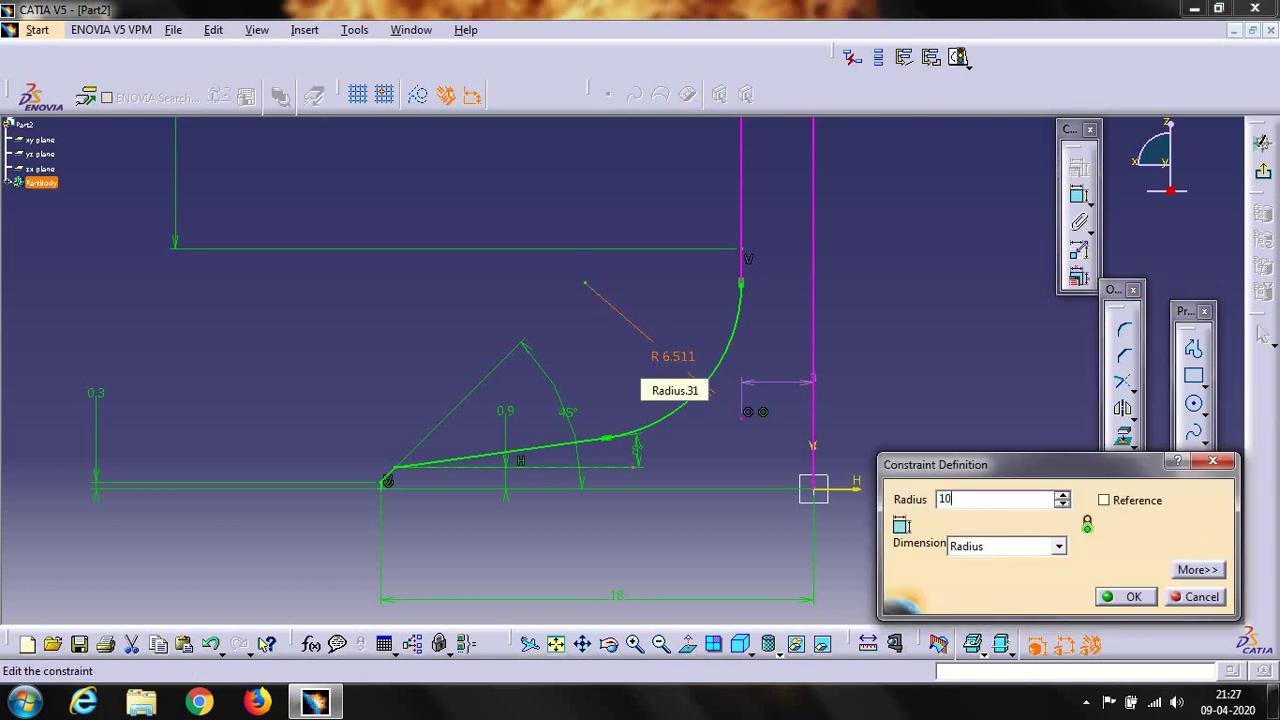
key(Return)
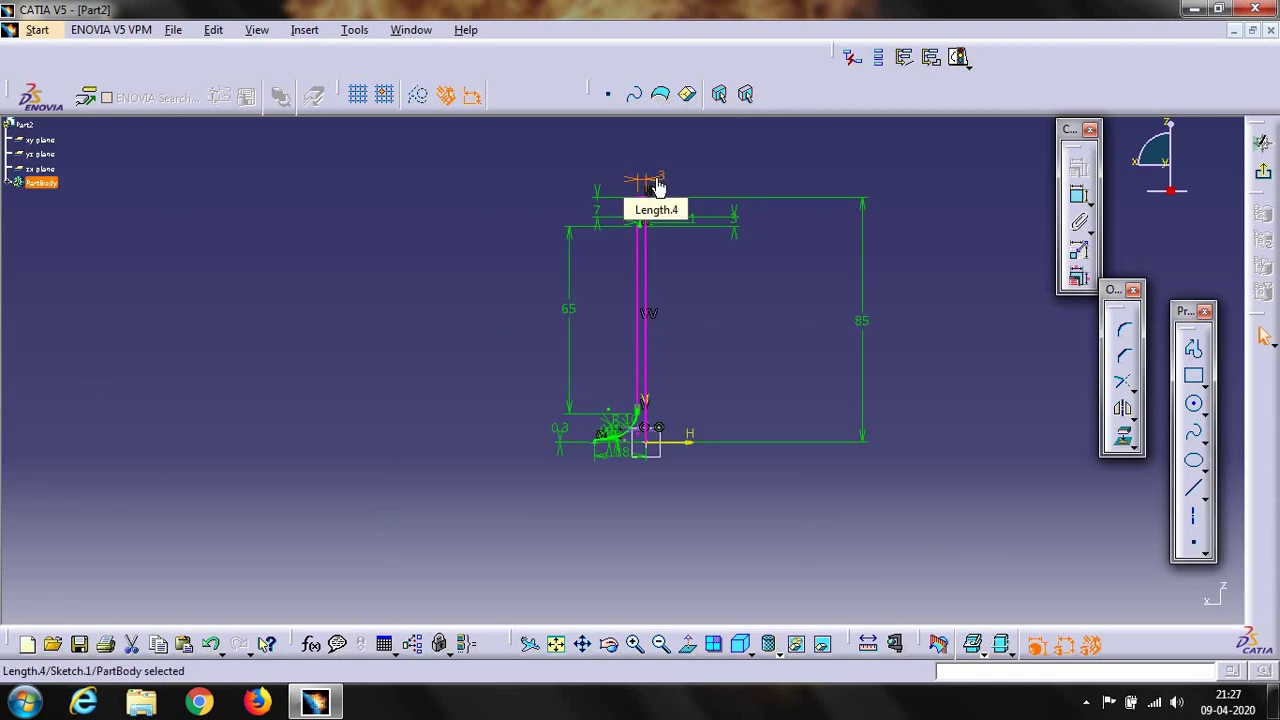
right_click(657, 185)
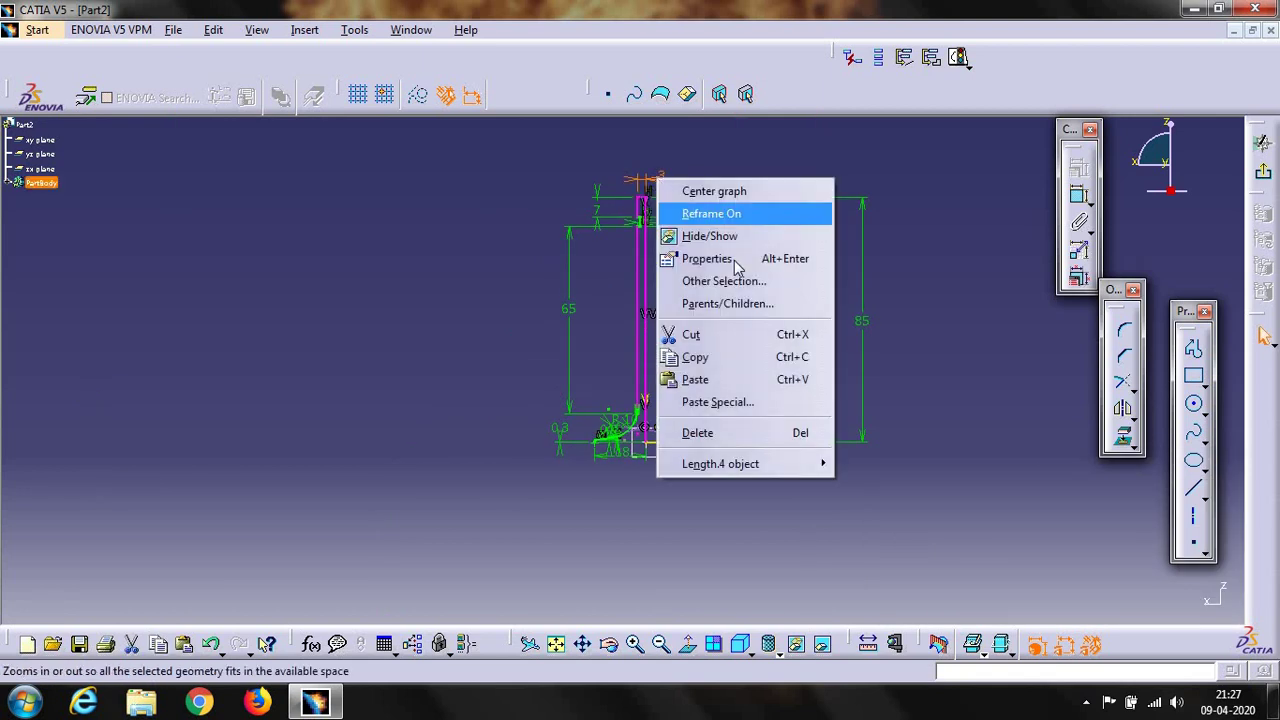
click(722, 433)
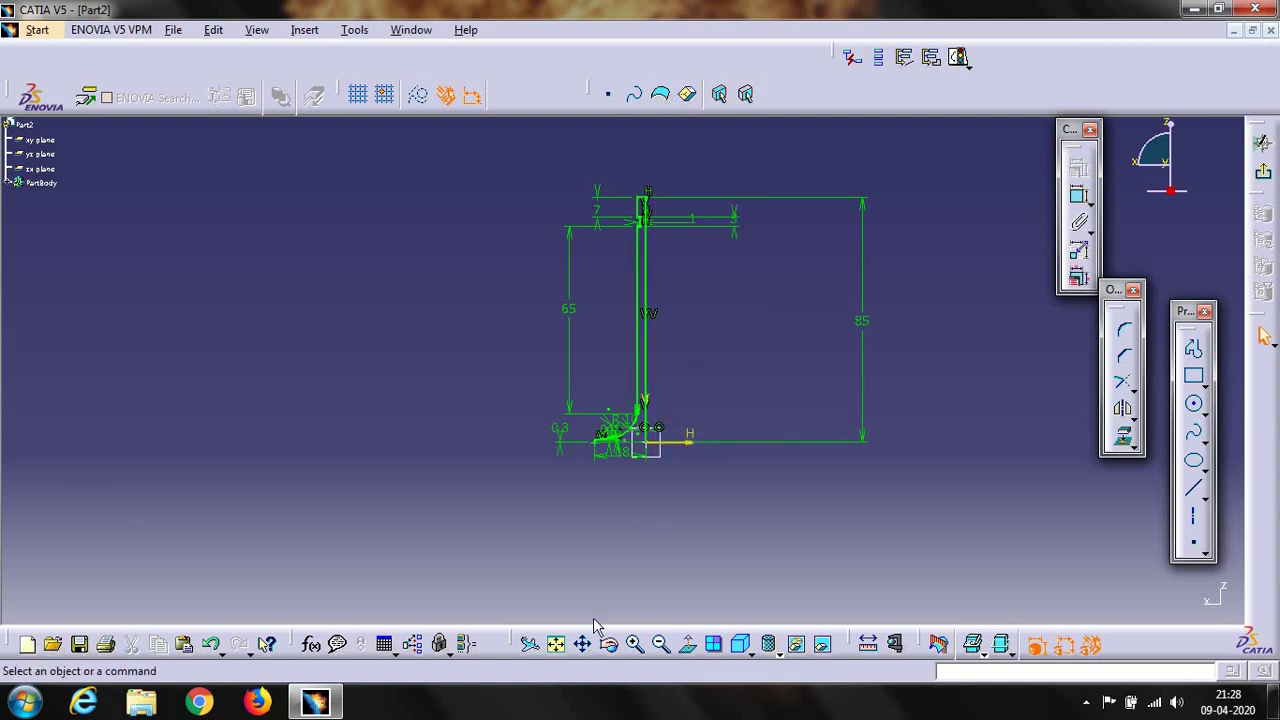
Step: Draw a vertical line straight down from the sketch origin
click(633, 643)
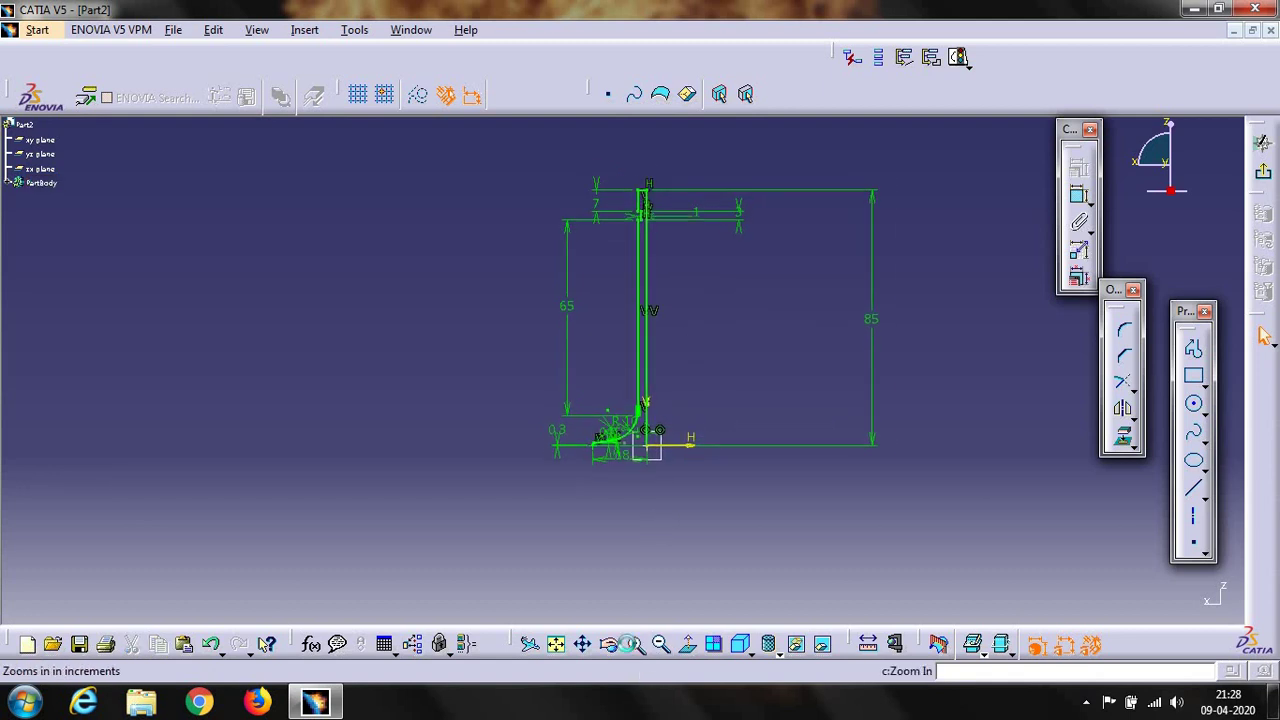
click(633, 643)
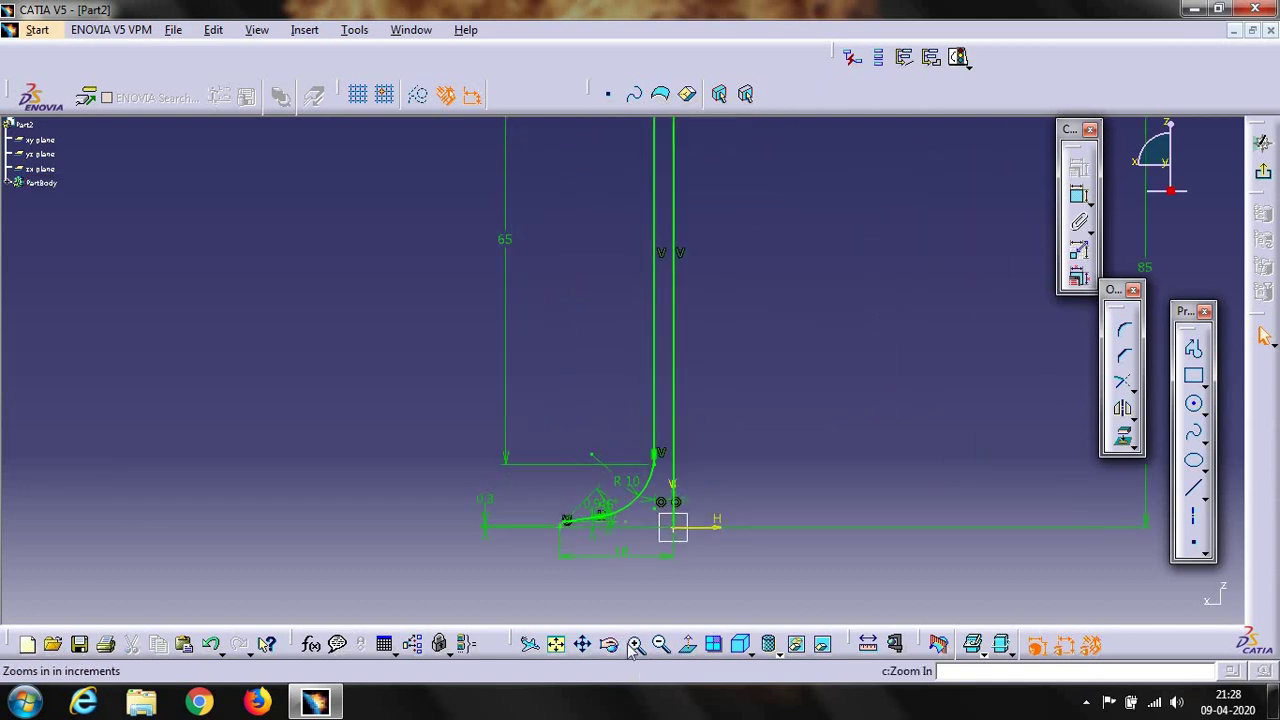
click(633, 643)
click(633, 643)
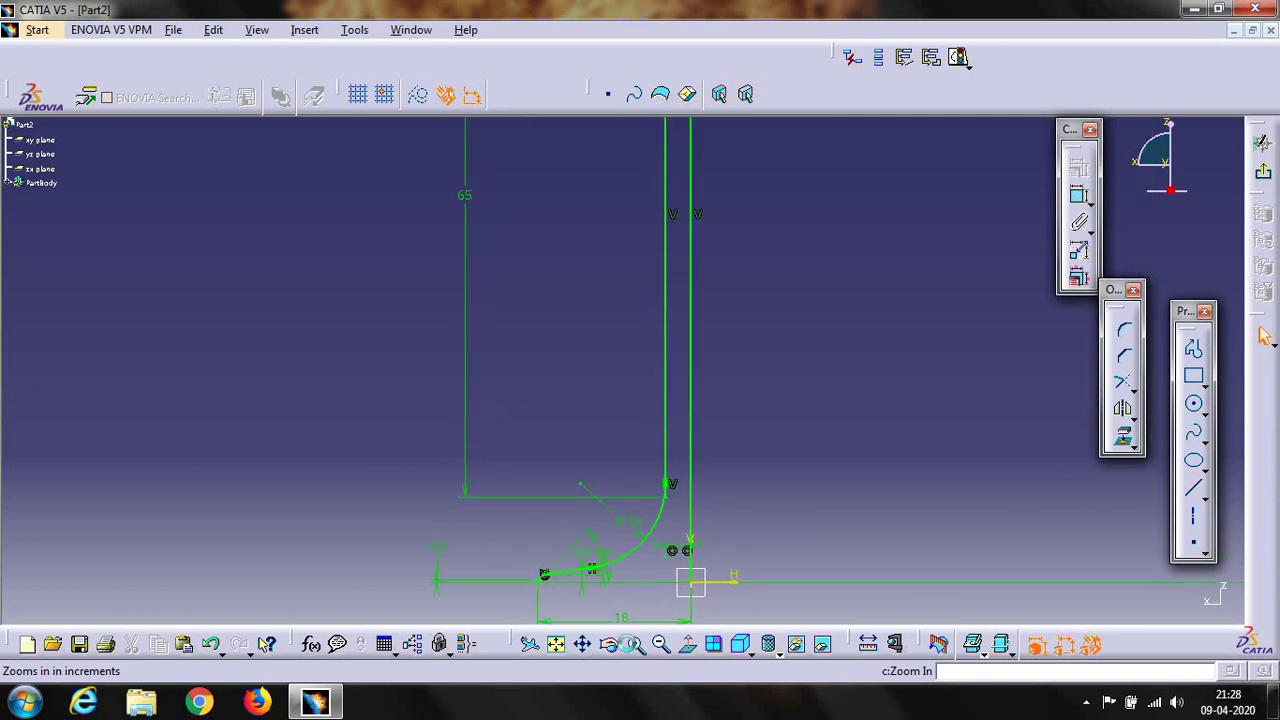
click(583, 643)
mouse_move(780, 571)
mouse_down()
mouse_move(766, 177)
mouse_move(765, 197)
mouse_up()
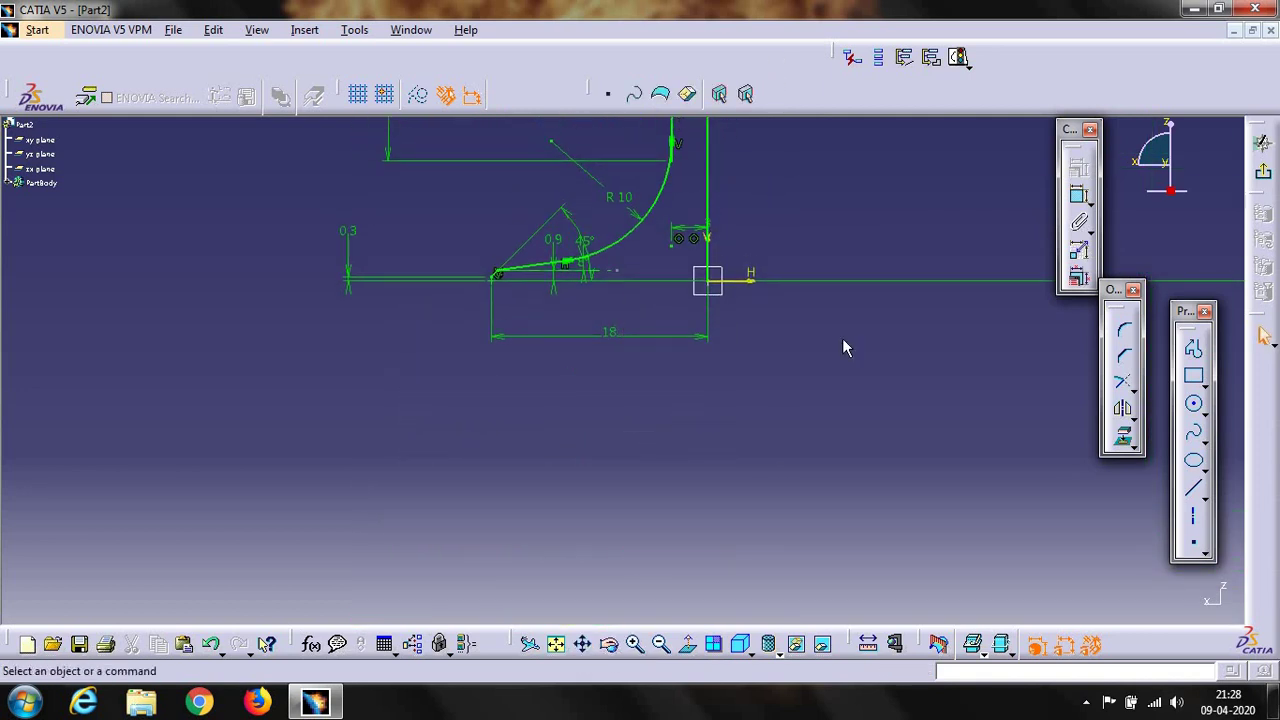
click(634, 643)
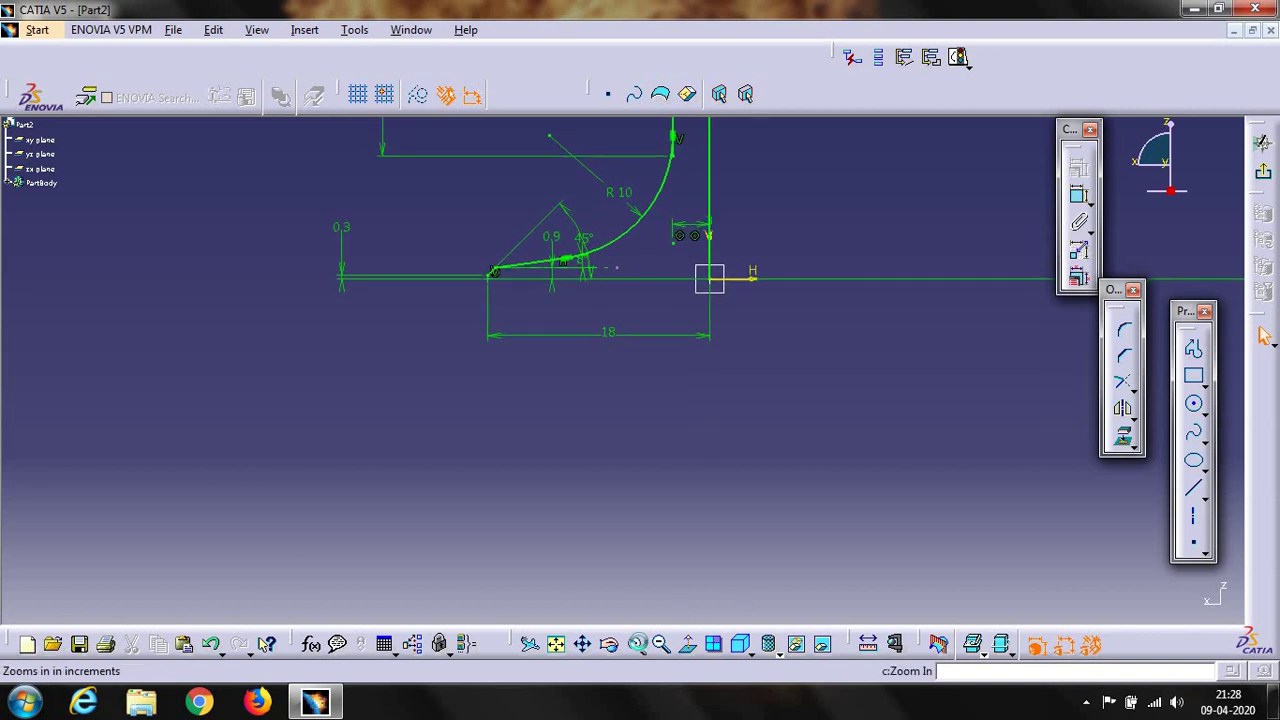
click(1195, 497)
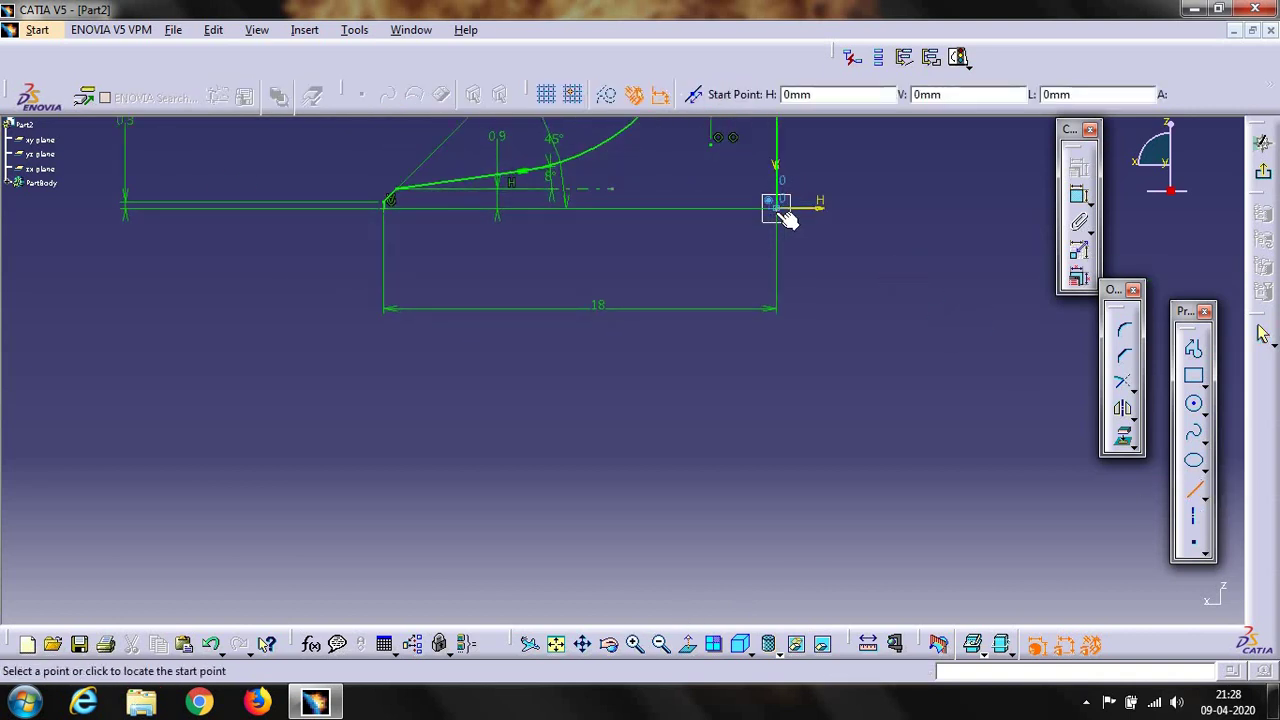
click(780, 208)
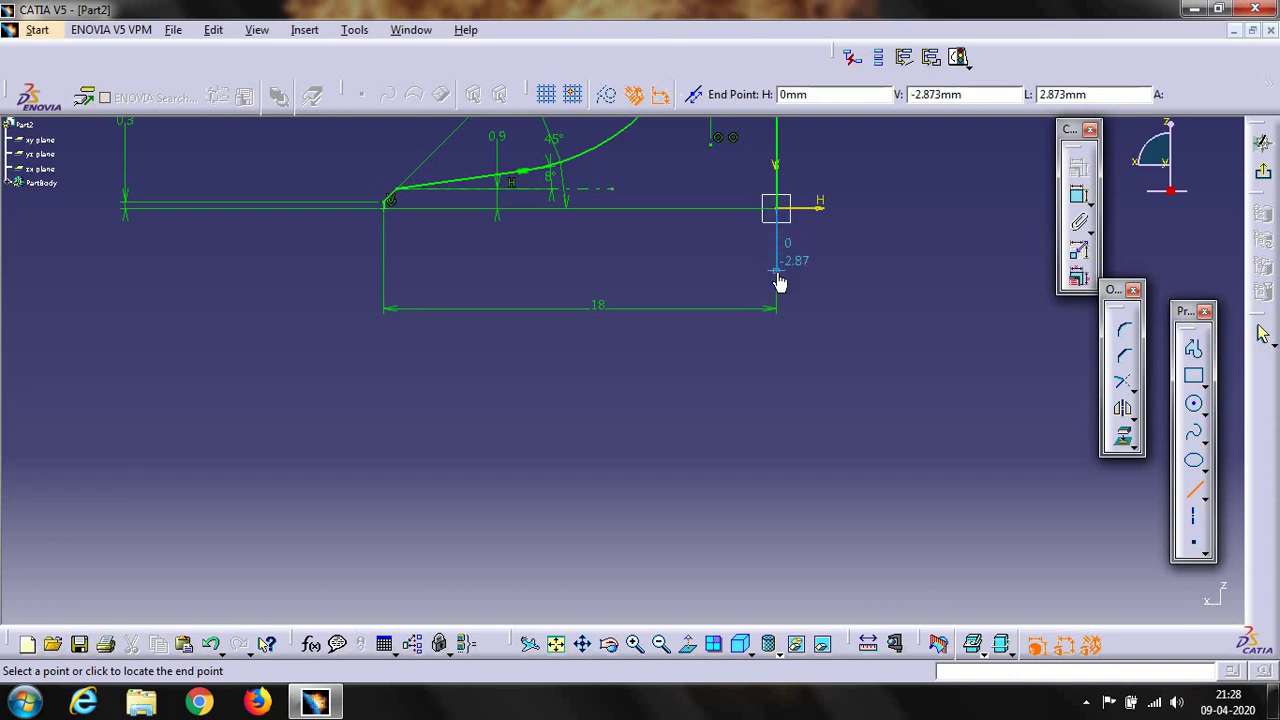
click(777, 271)
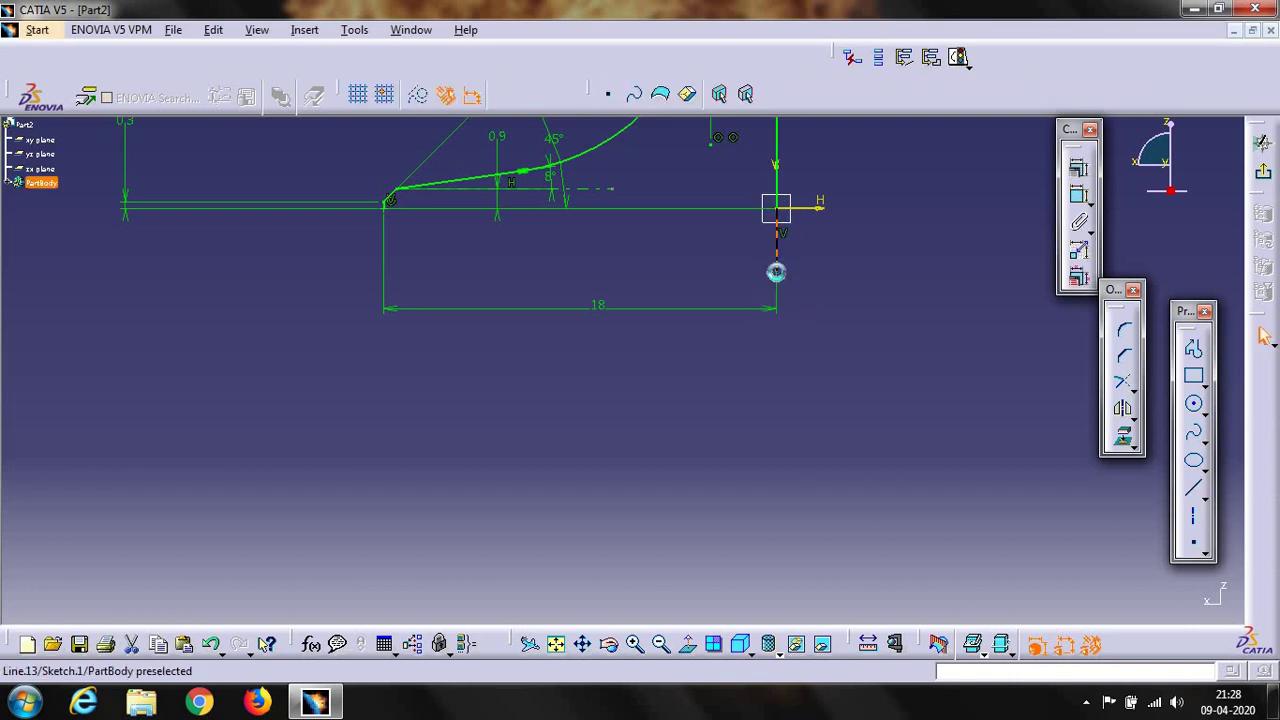
Step: Constrain the new vertical line's length to 1.6 mm
click(1078, 167)
click(928, 253)
double_click(928, 253)
text(1.6)
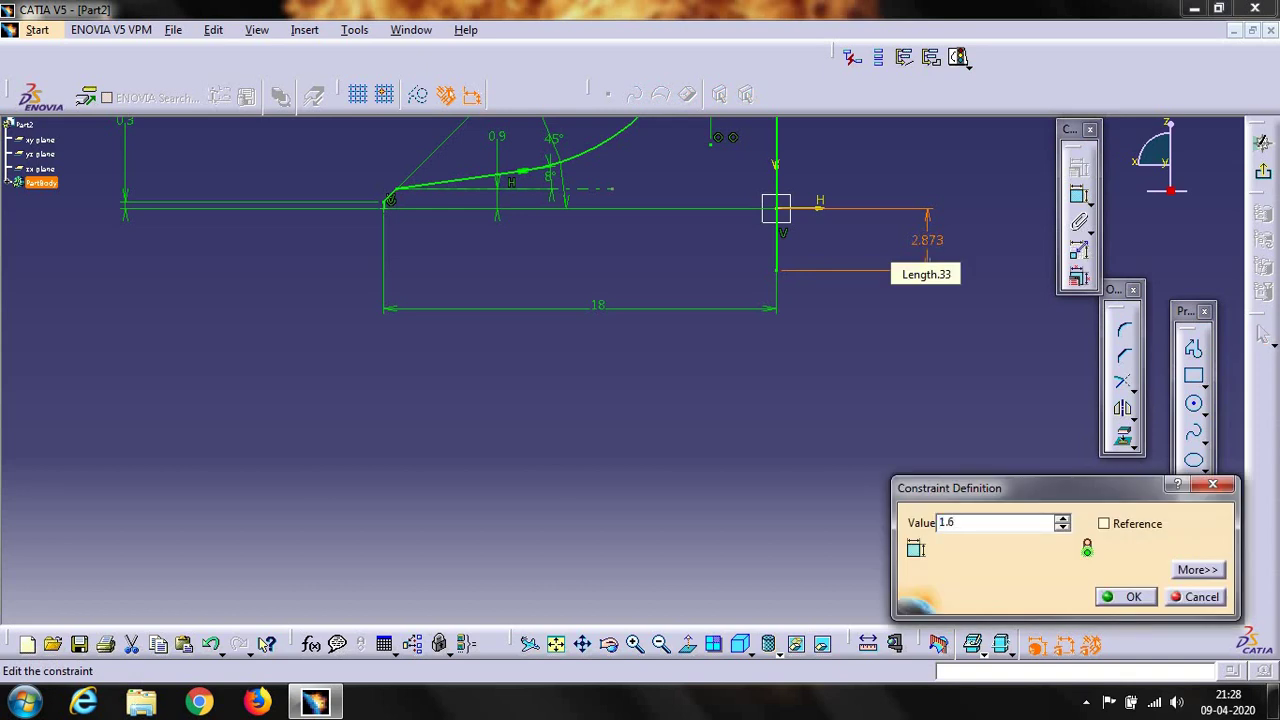
key(Return)
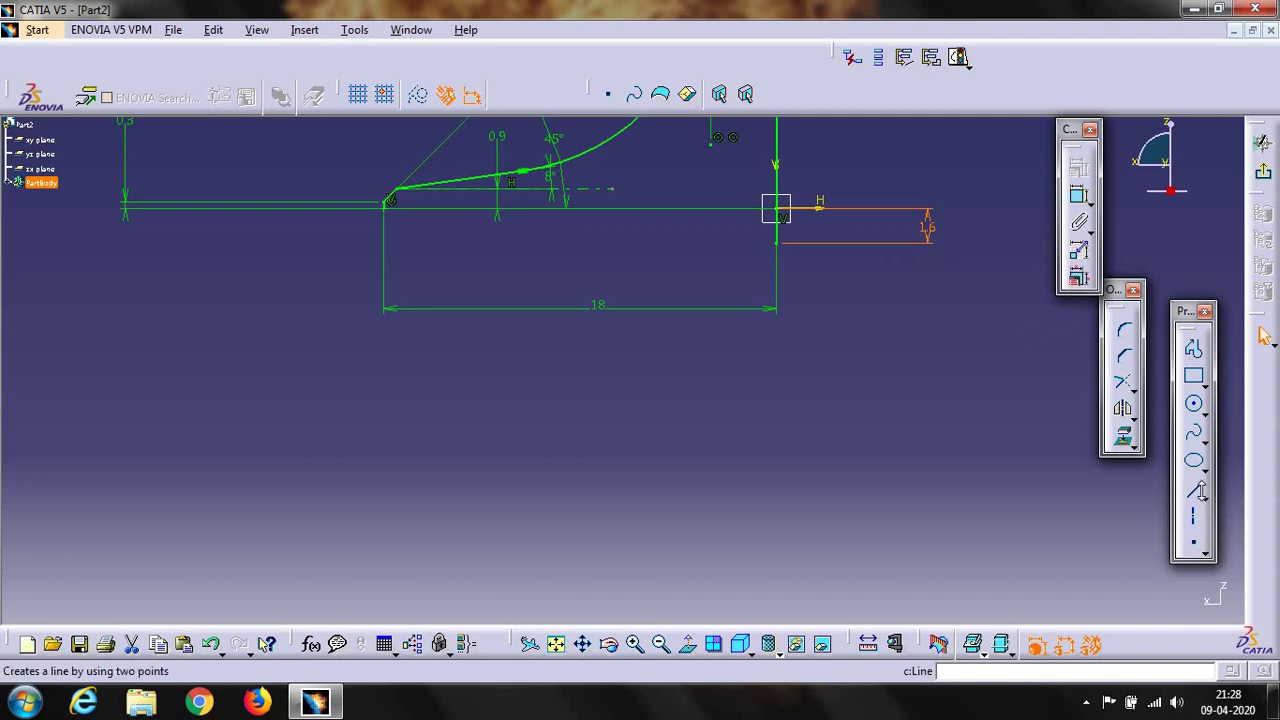
Step: Draw a three-point arc from the stem's bottom to the head tip with radius 90 mm
click(1205, 413)
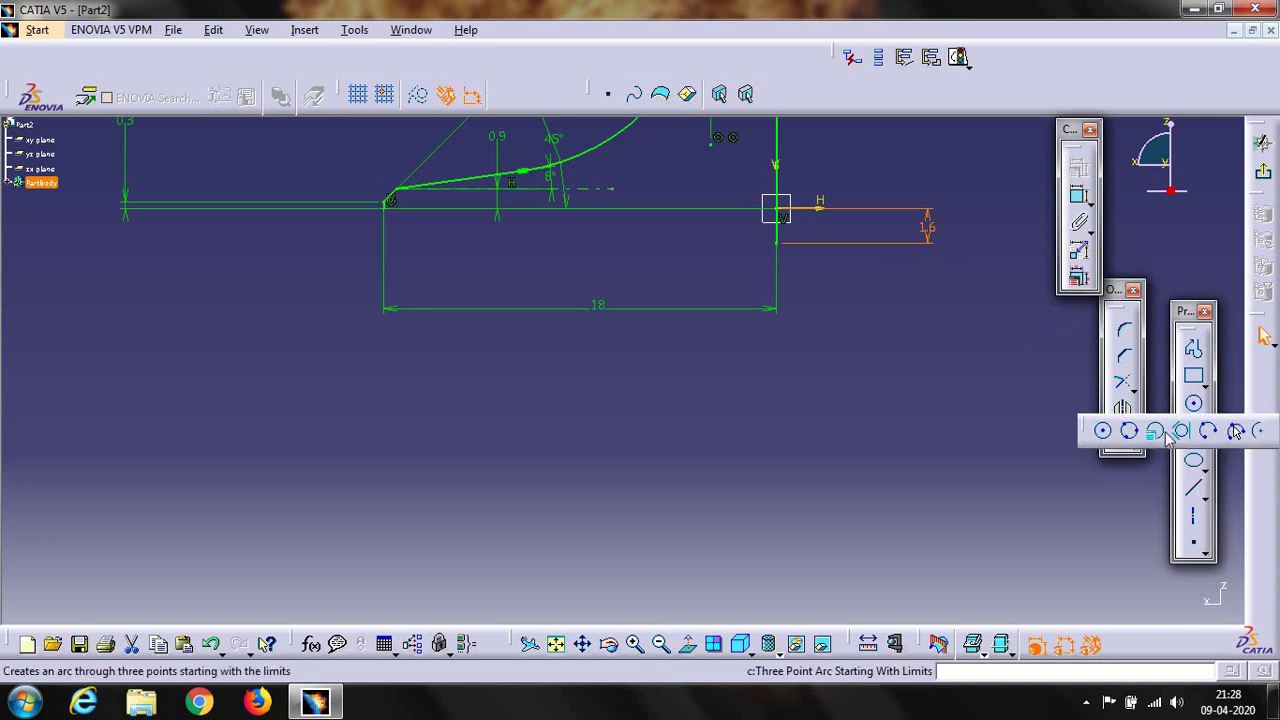
click(1235, 430)
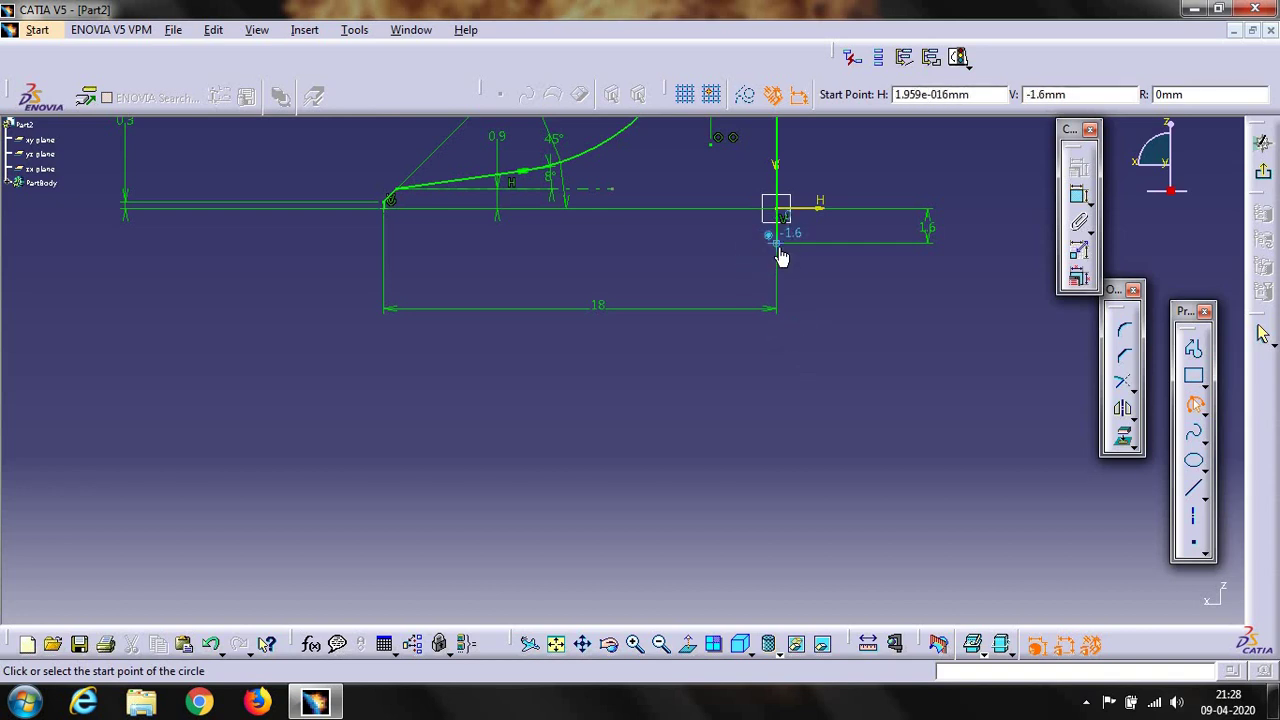
click(777, 243)
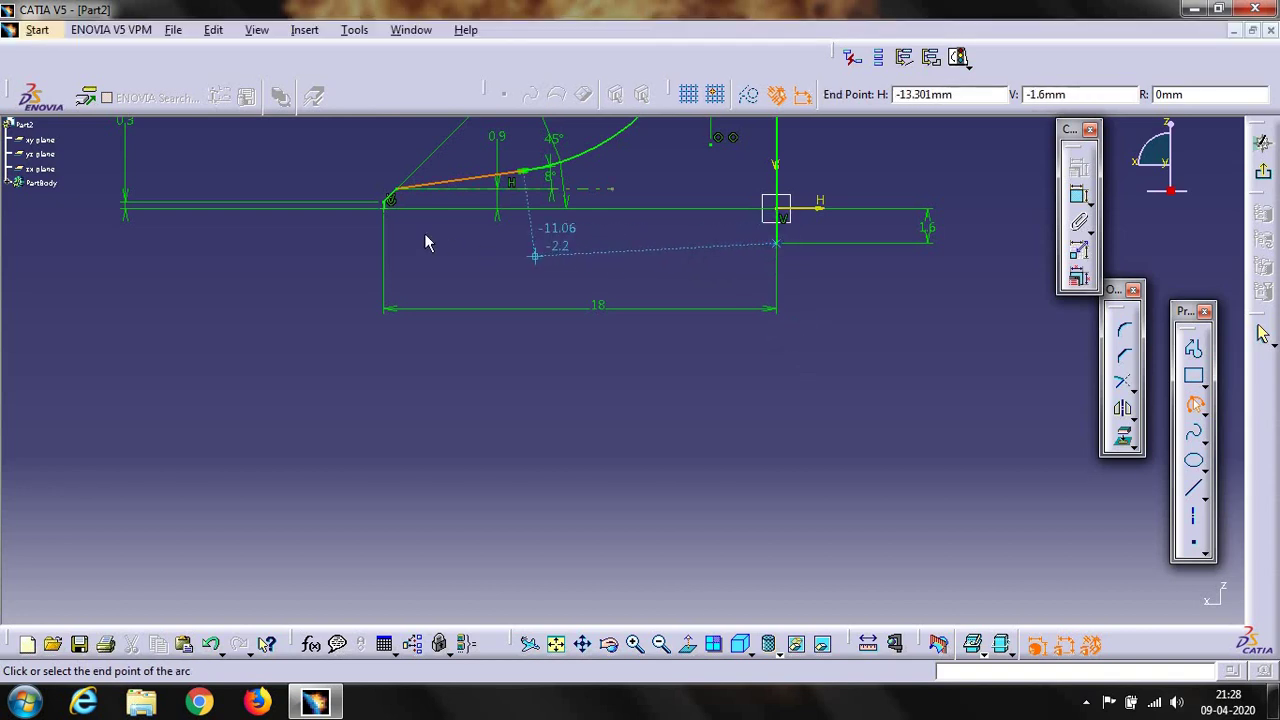
click(390, 210)
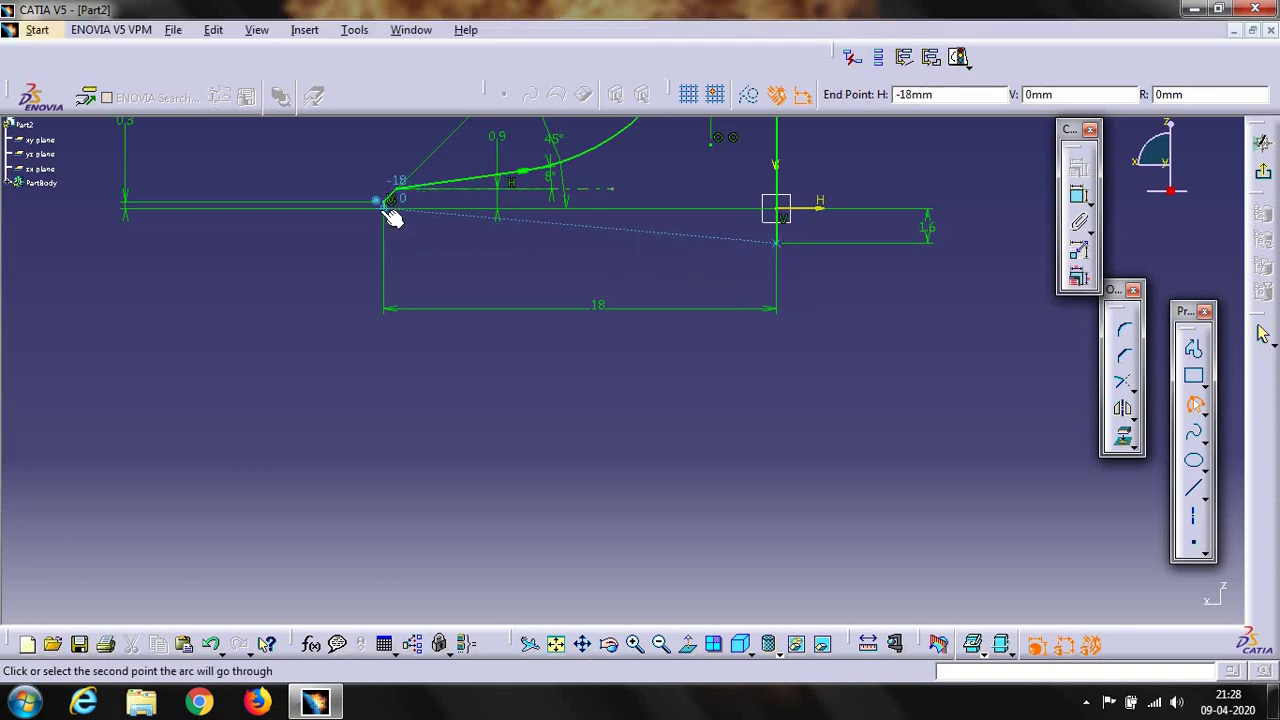
click(612, 258)
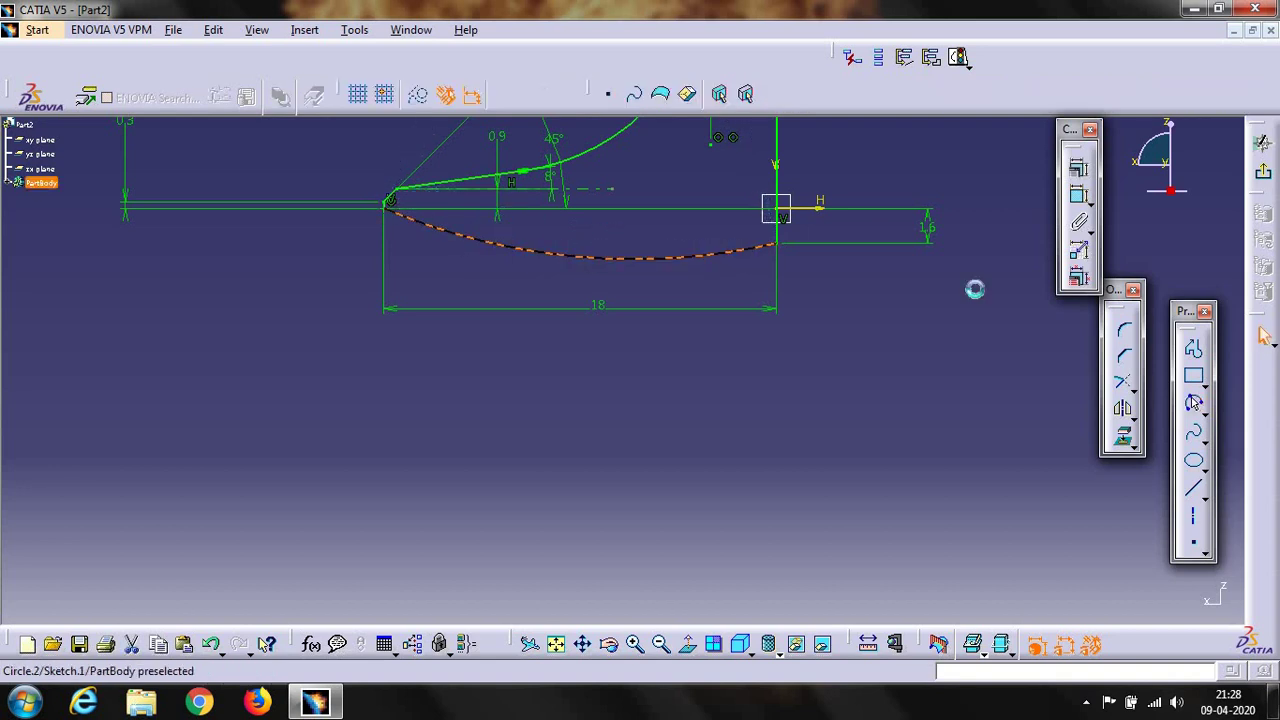
click(1078, 196)
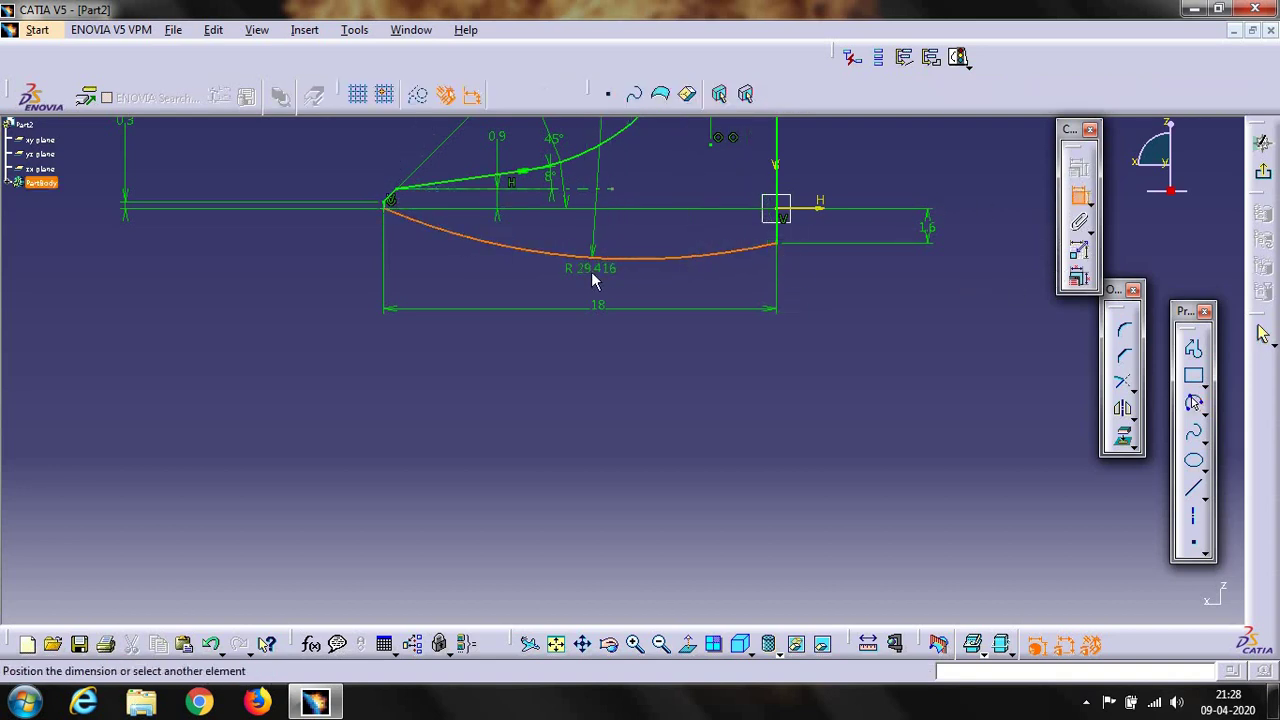
click(587, 277)
double_click(585, 278)
text(90)
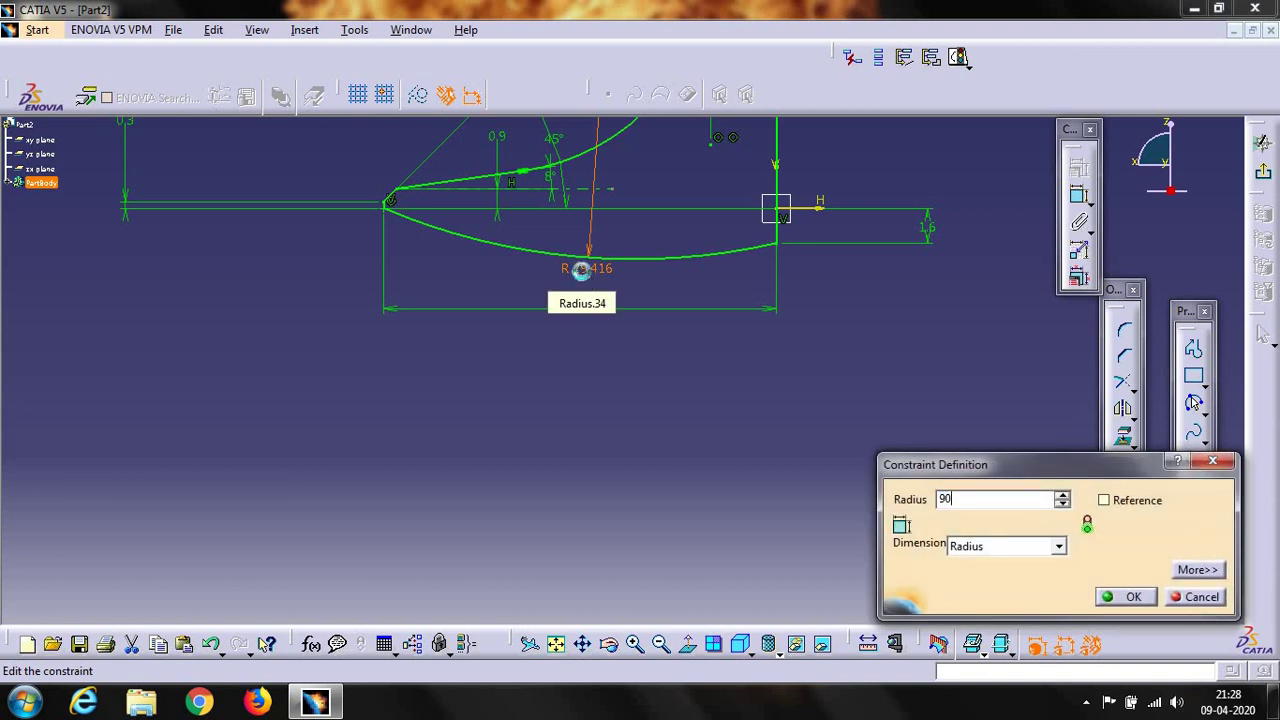
key(Return)
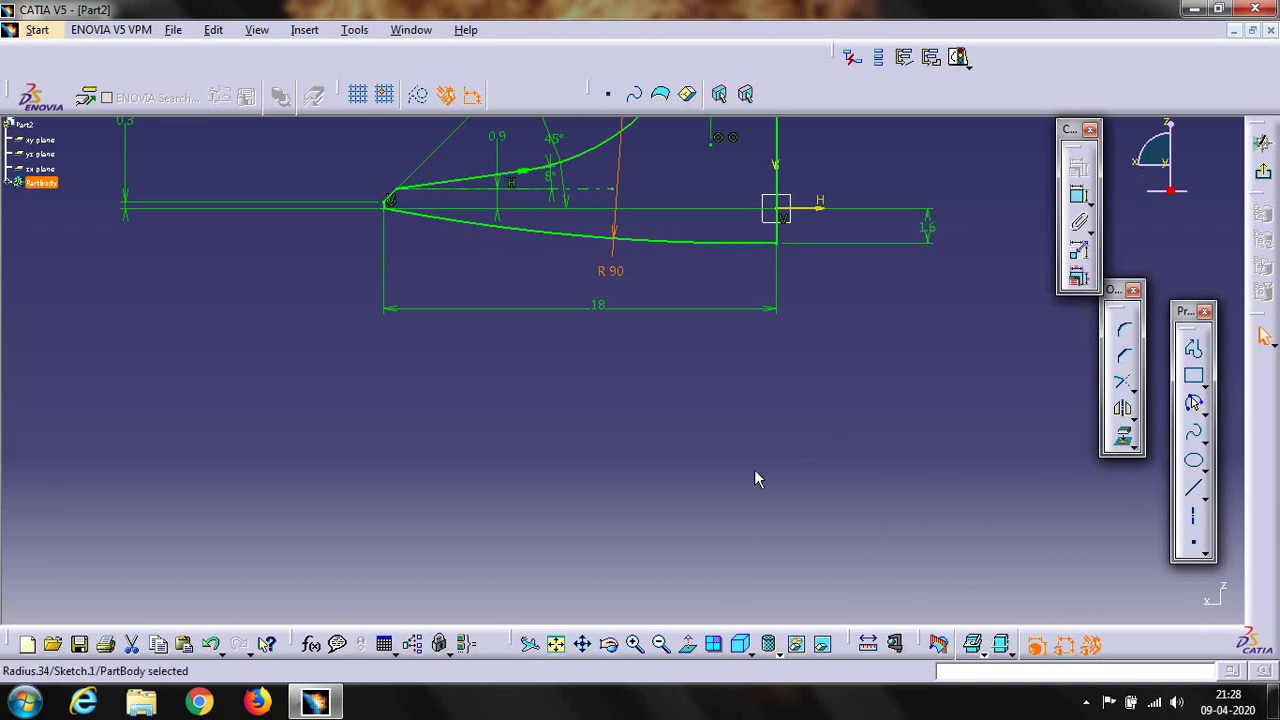
Step: Revolve the profile 360° about the sketch's vertical edge as a Shaft solid
click(1261, 175)
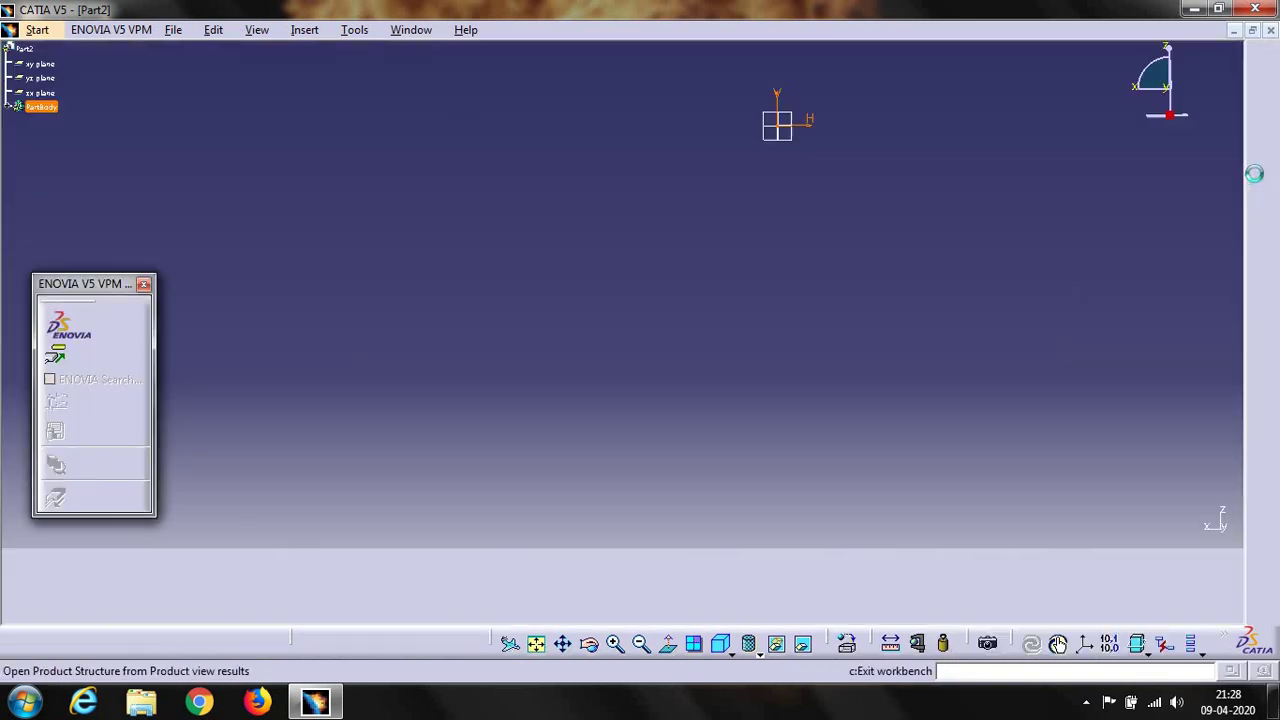
click(535, 643)
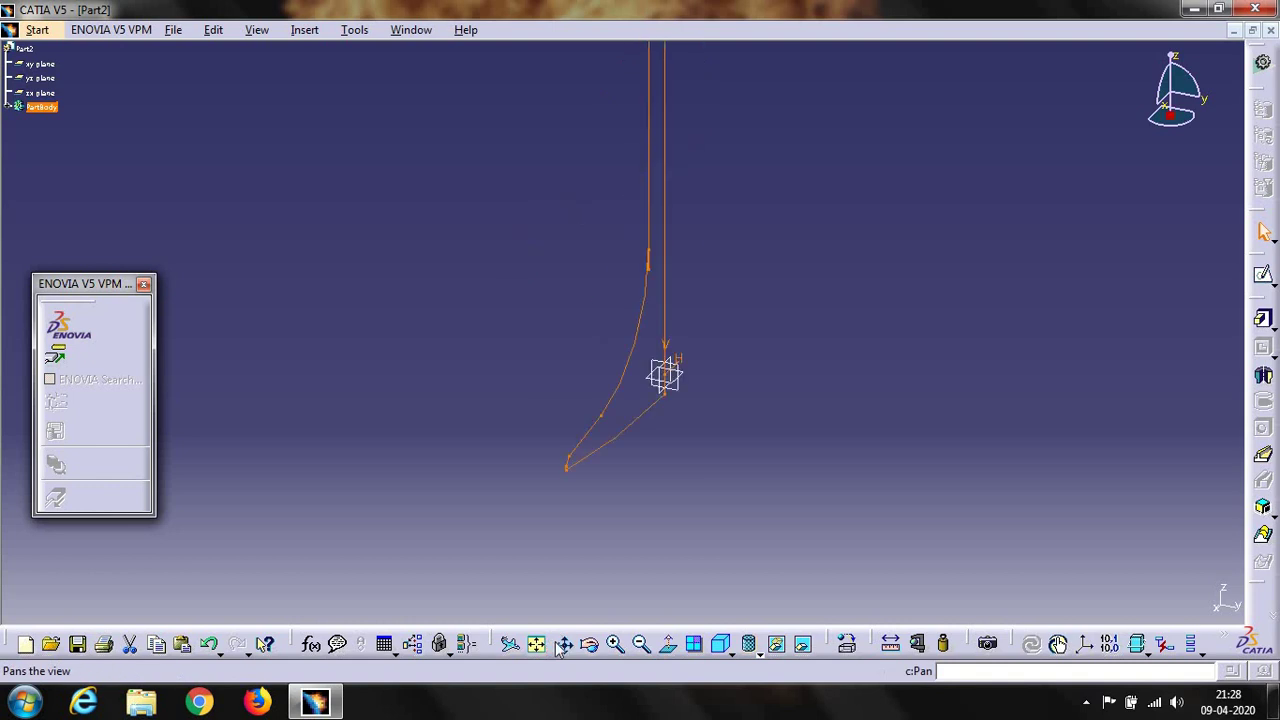
click(1264, 378)
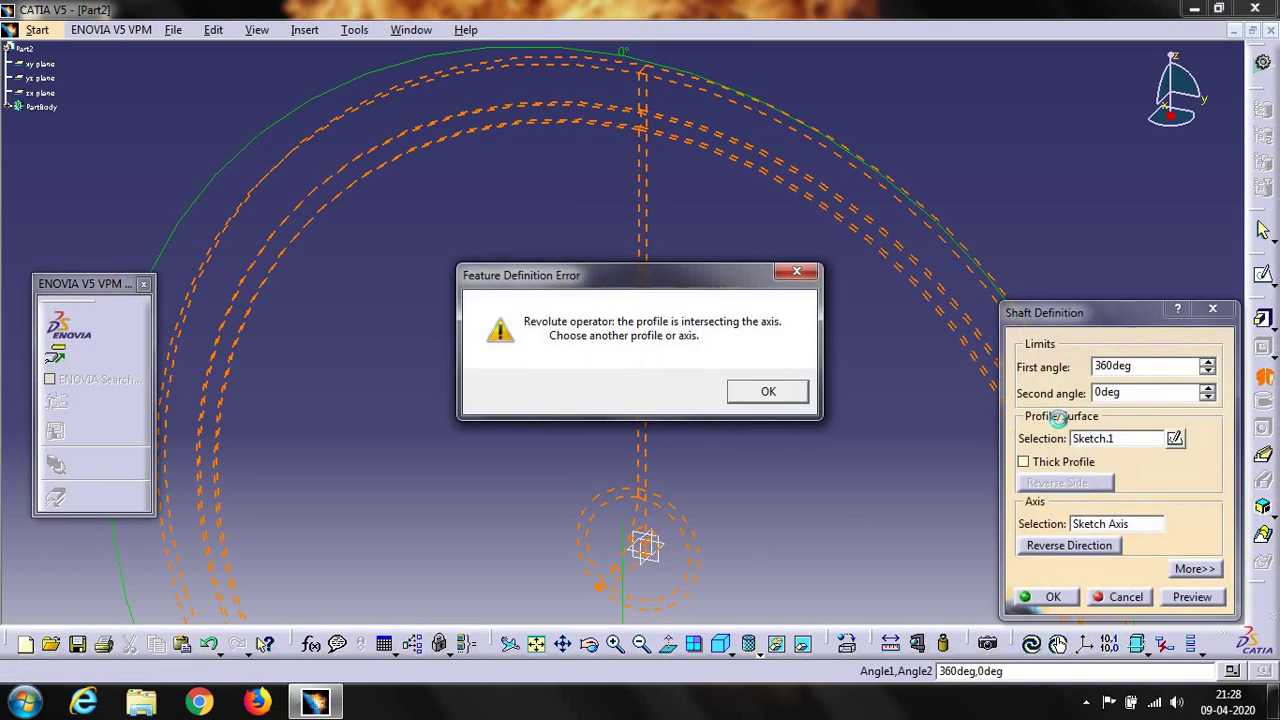
click(762, 391)
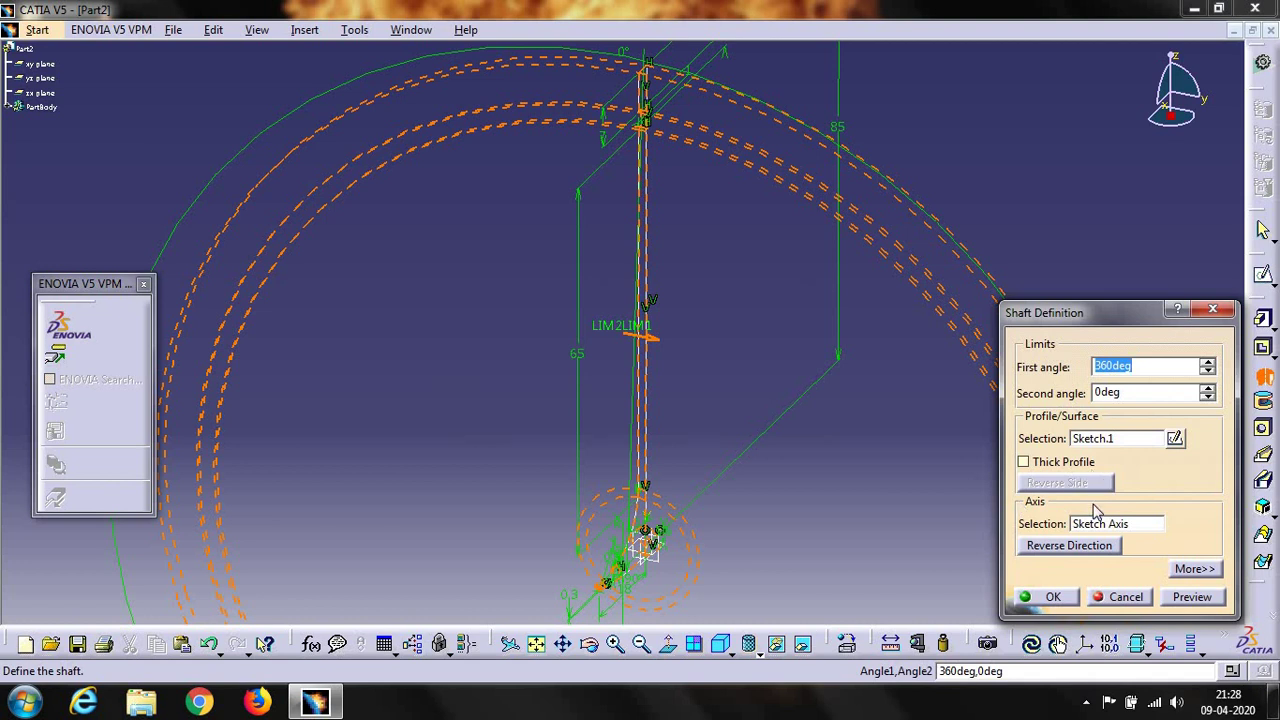
click(1107, 530)
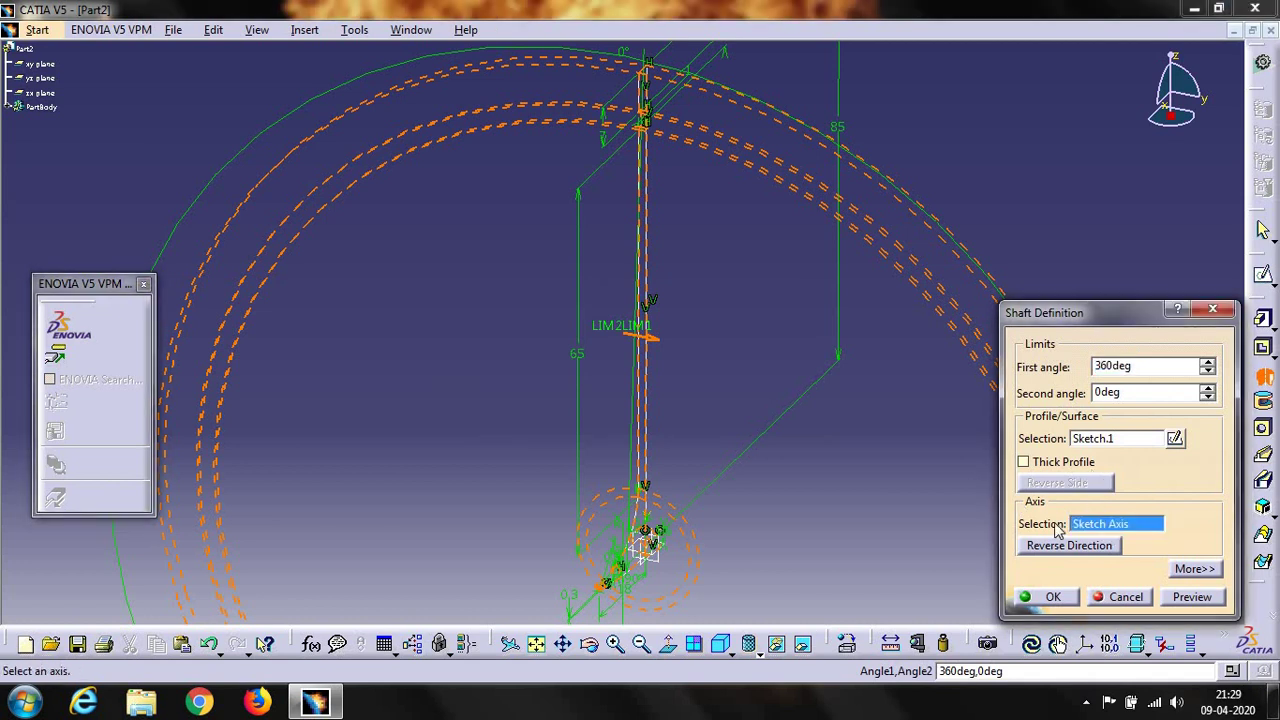
click(645, 382)
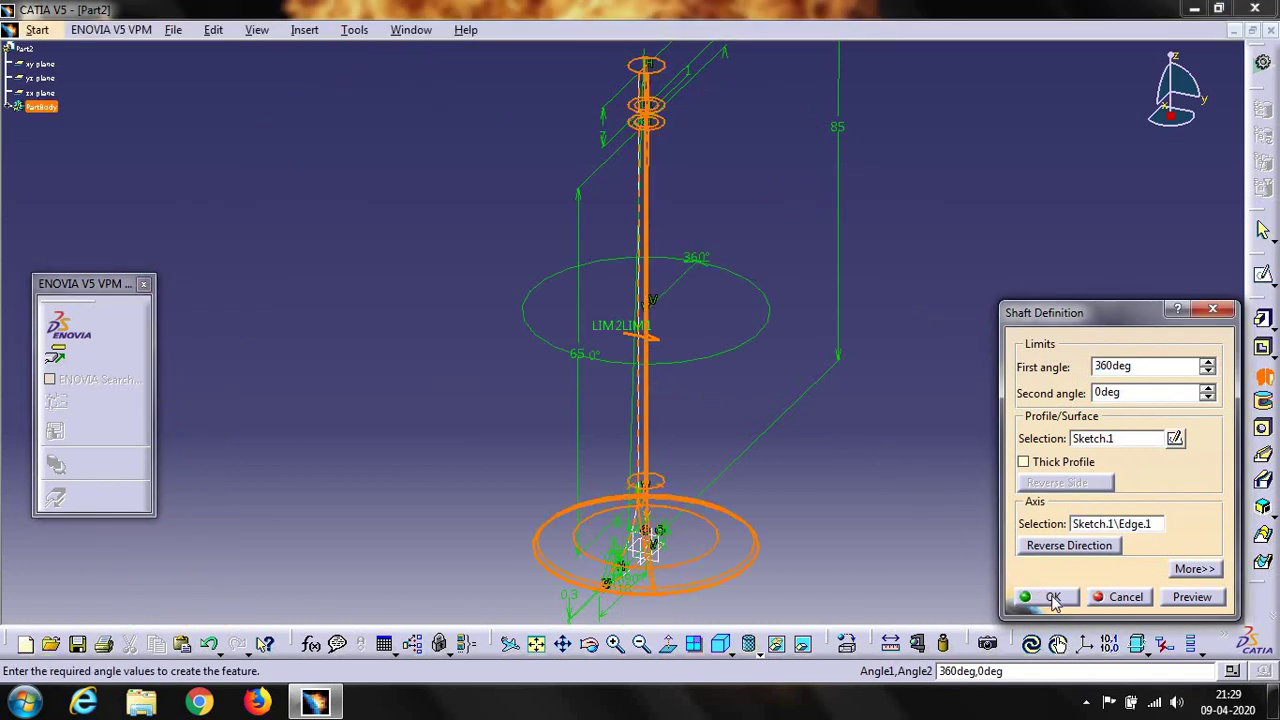
click(894, 446)
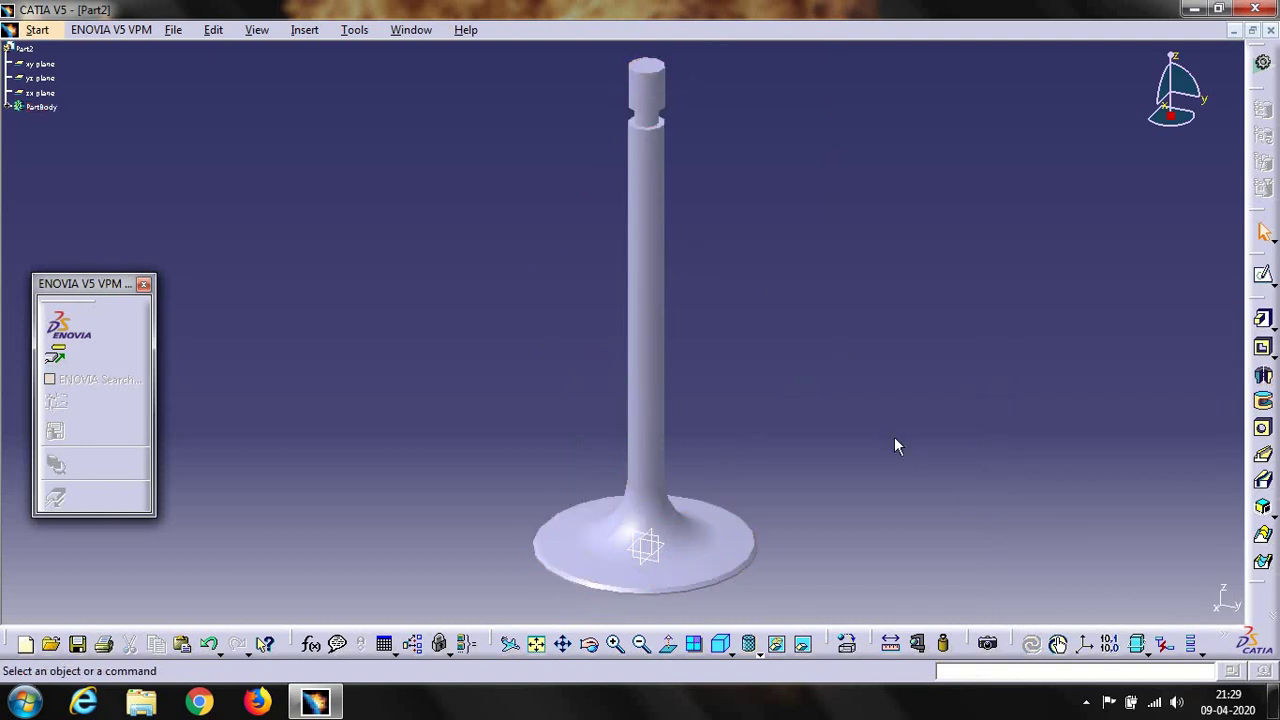
click(588, 643)
mouse_move(783, 429)
mouse_down()
mouse_move(688, 464)
mouse_move(706, 368)
mouse_up()
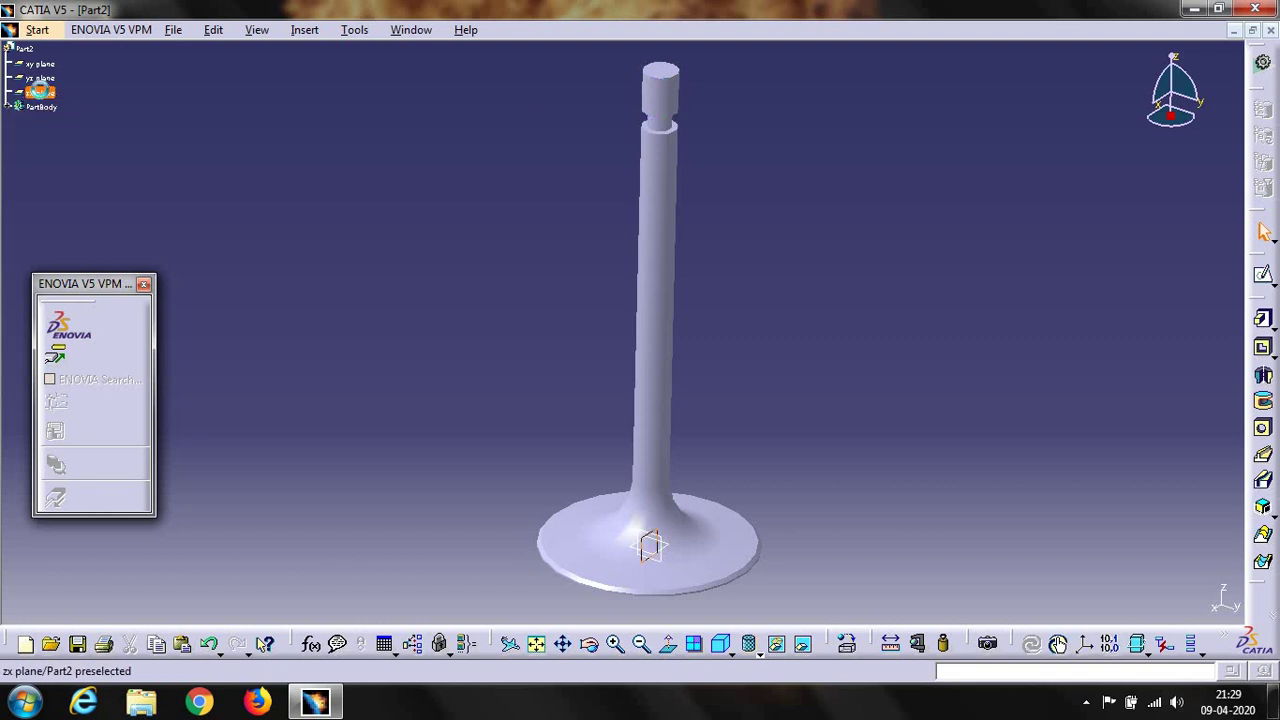
Step: Start a new sketch on the zx plane
click(40, 92)
click(1263, 274)
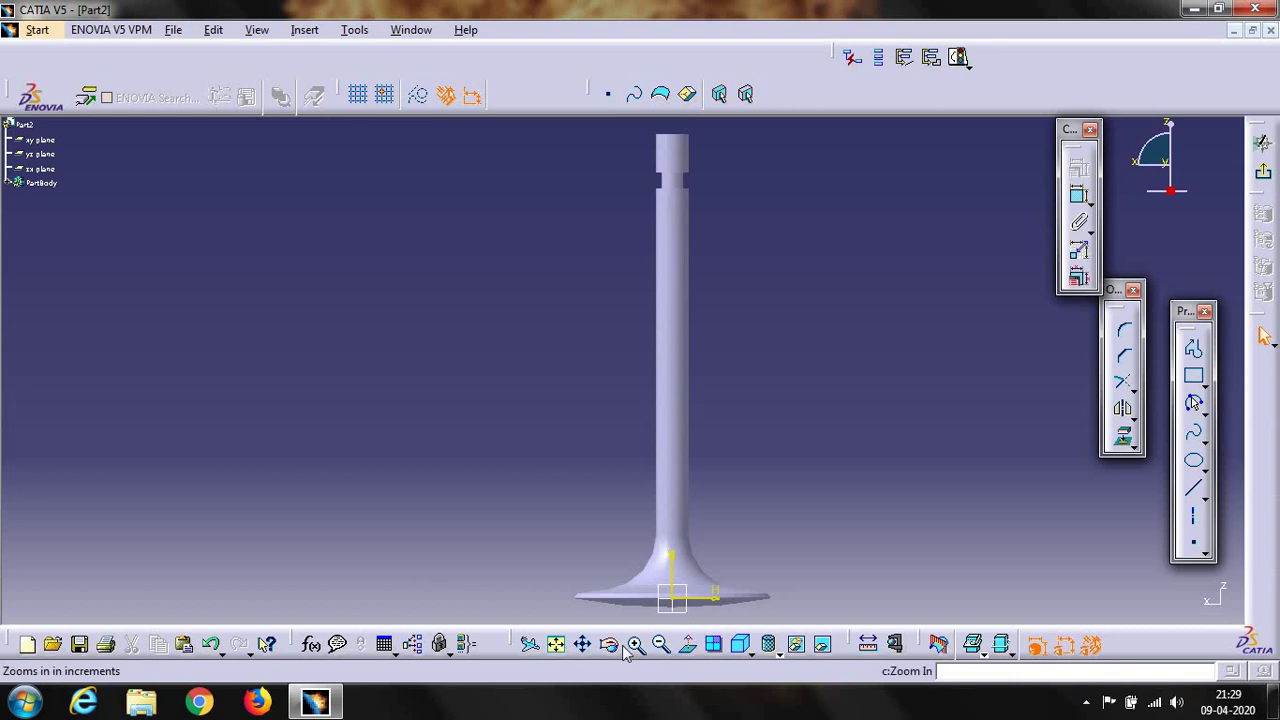
mouse_move(731, 363)
middle_down()
mouse_move(740, 440)
mouse_move(749, 371)
middle_up()
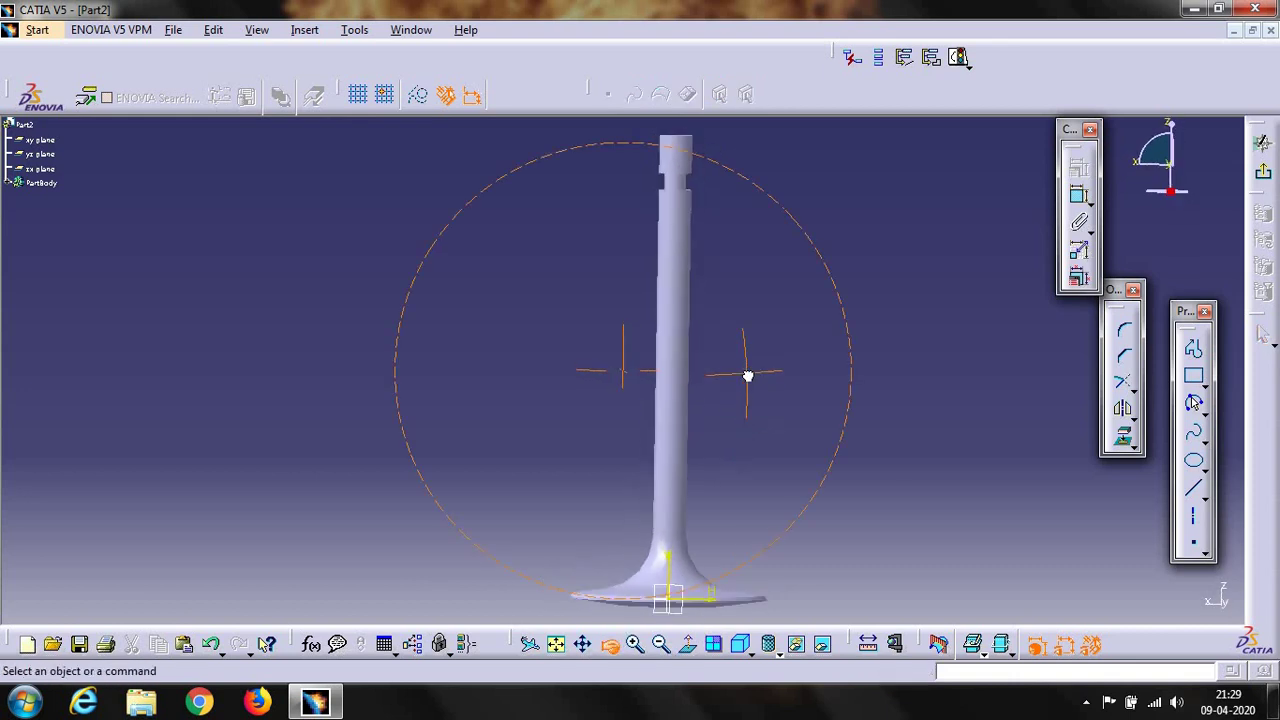
click(557, 645)
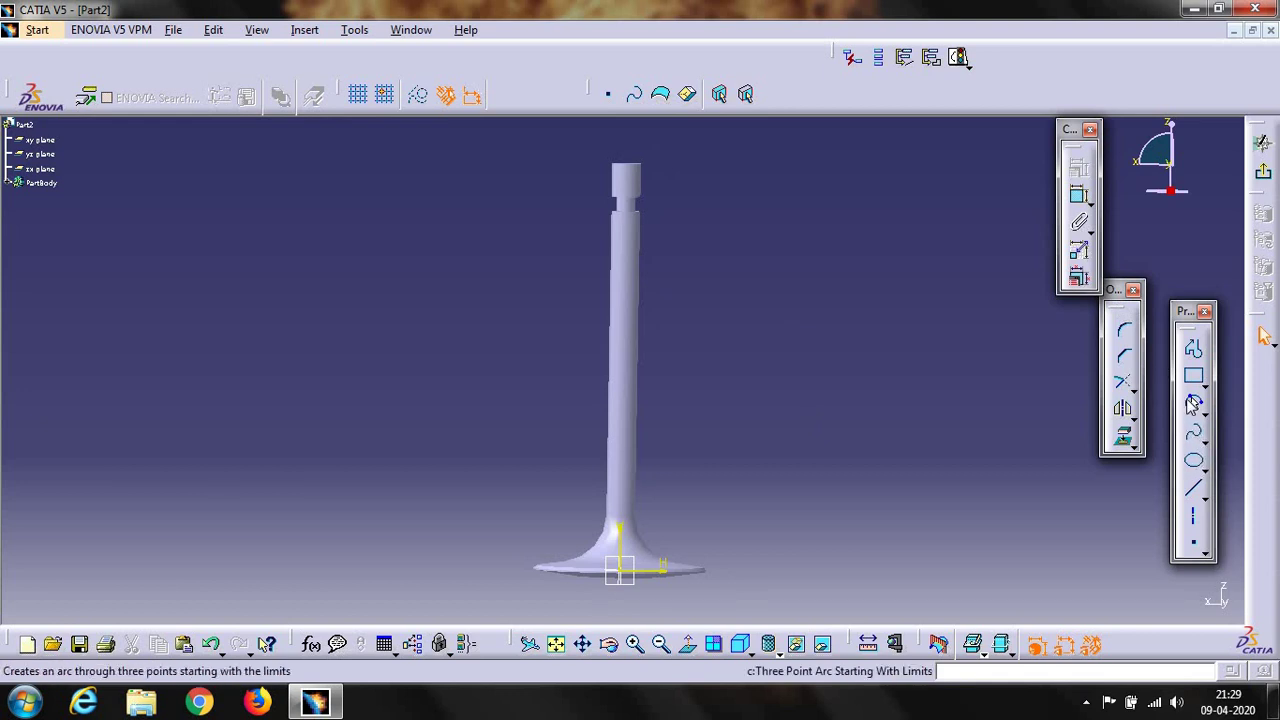
Step: Draw a circle at the top of the stem with a 7.5 mm diameter
click(1204, 412)
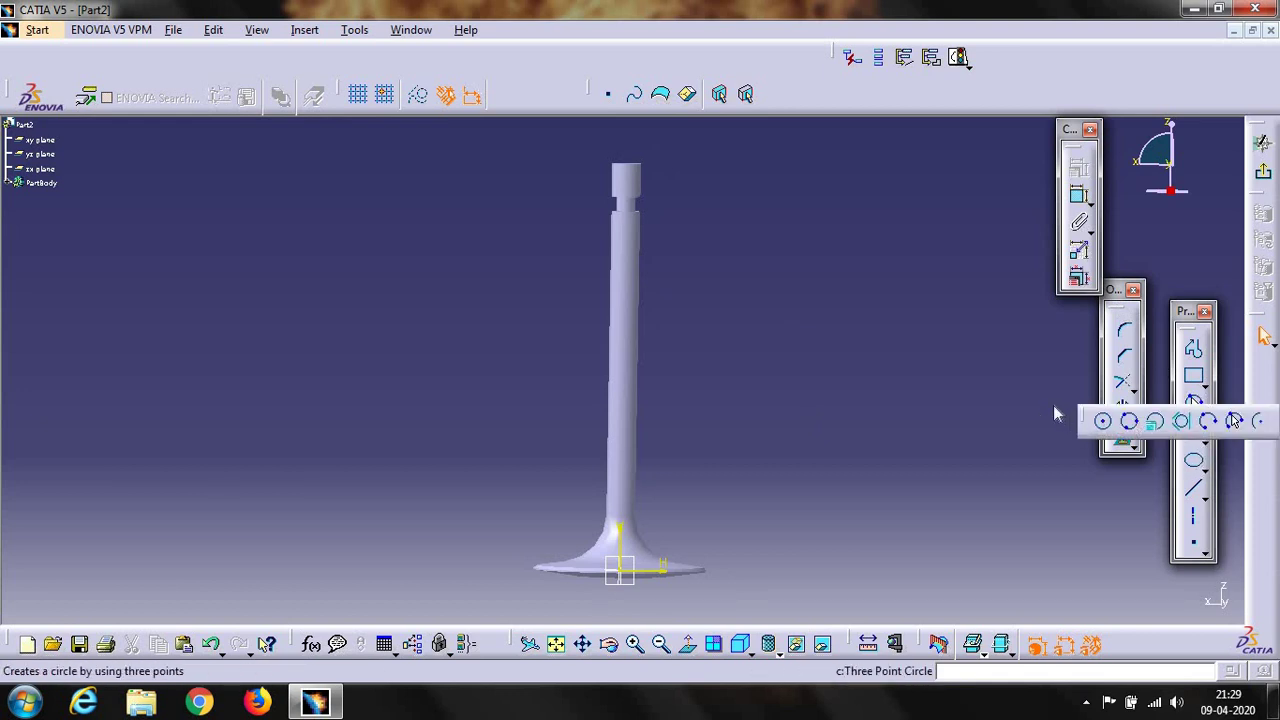
click(1104, 425)
click(626, 180)
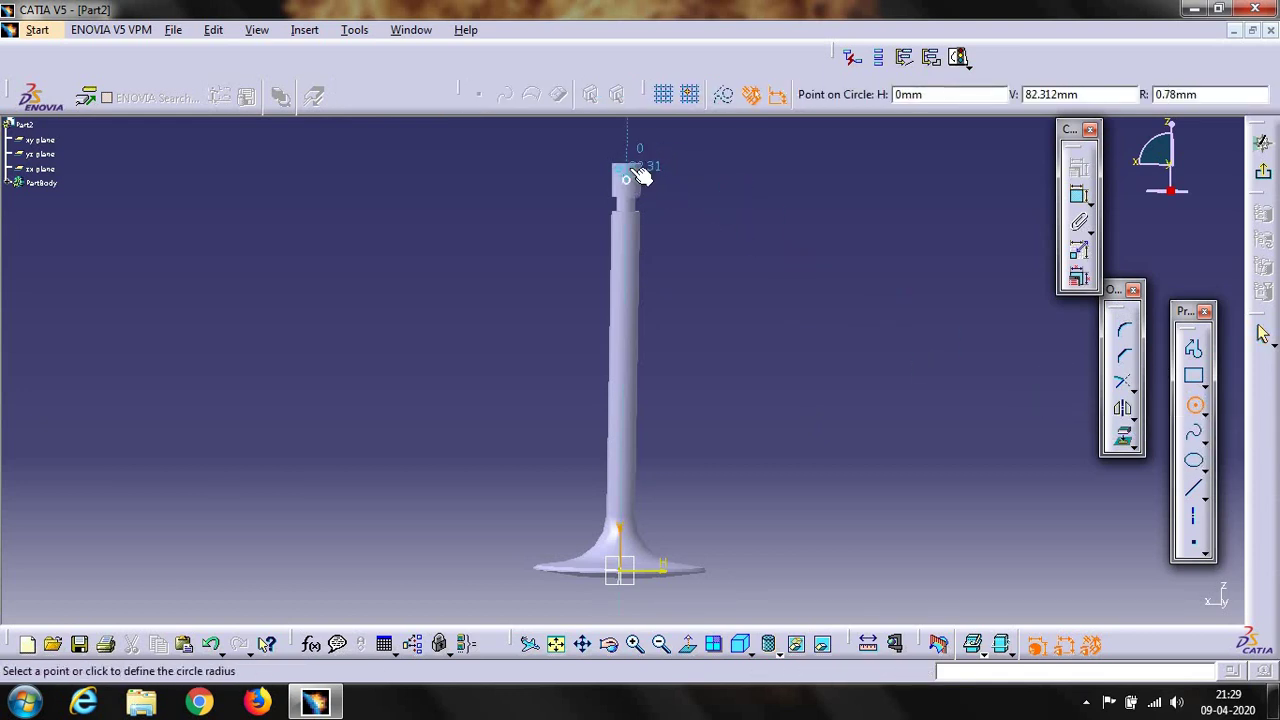
click(637, 163)
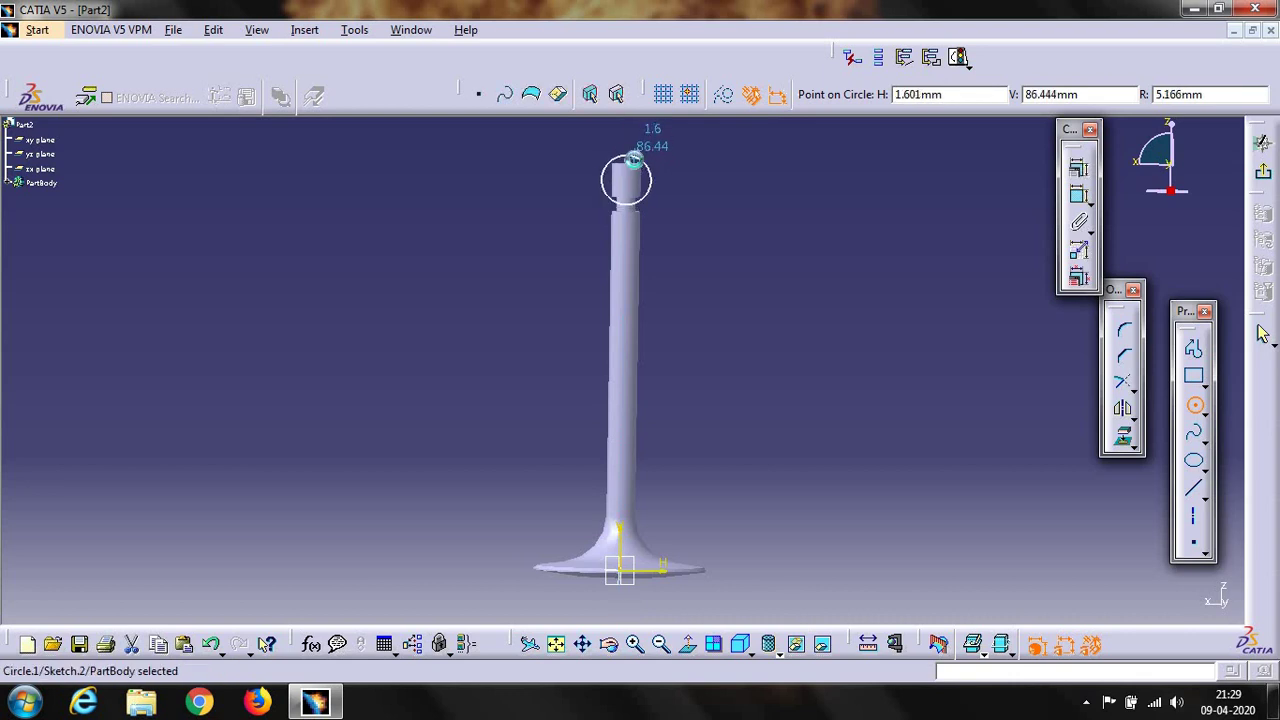
click(1078, 196)
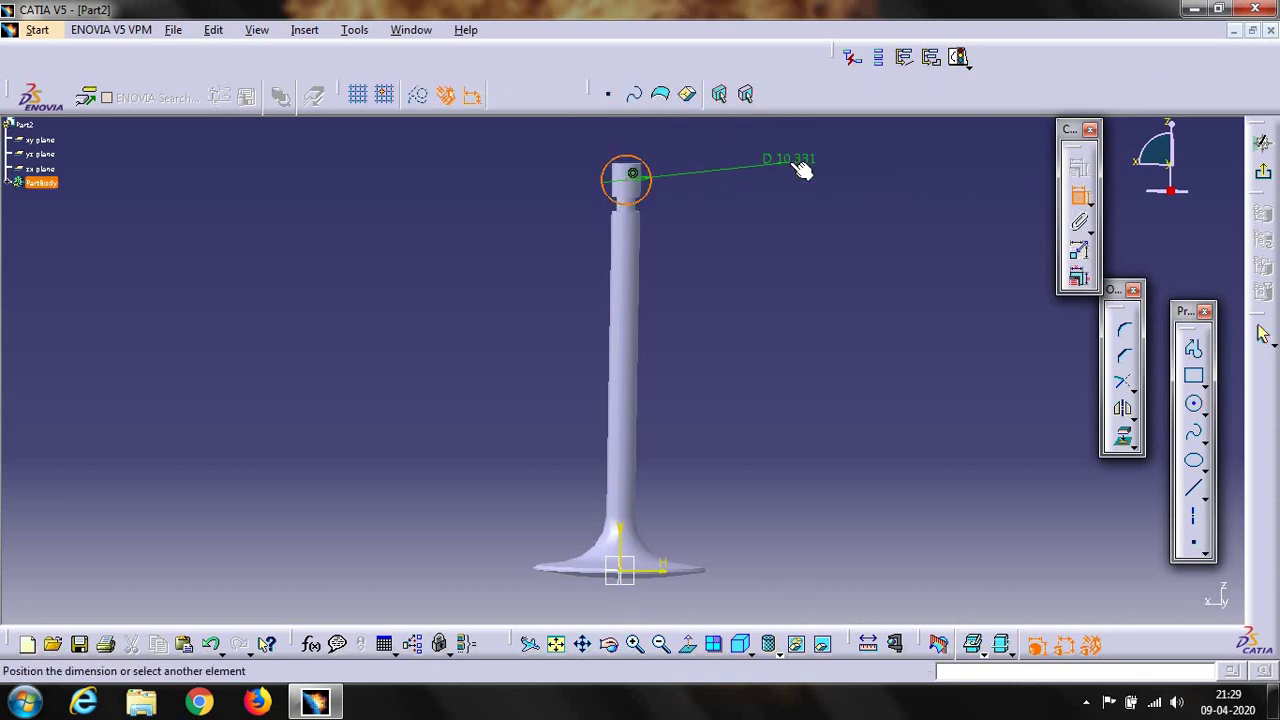
click(800, 165)
double_click(790, 165)
text(7.5)
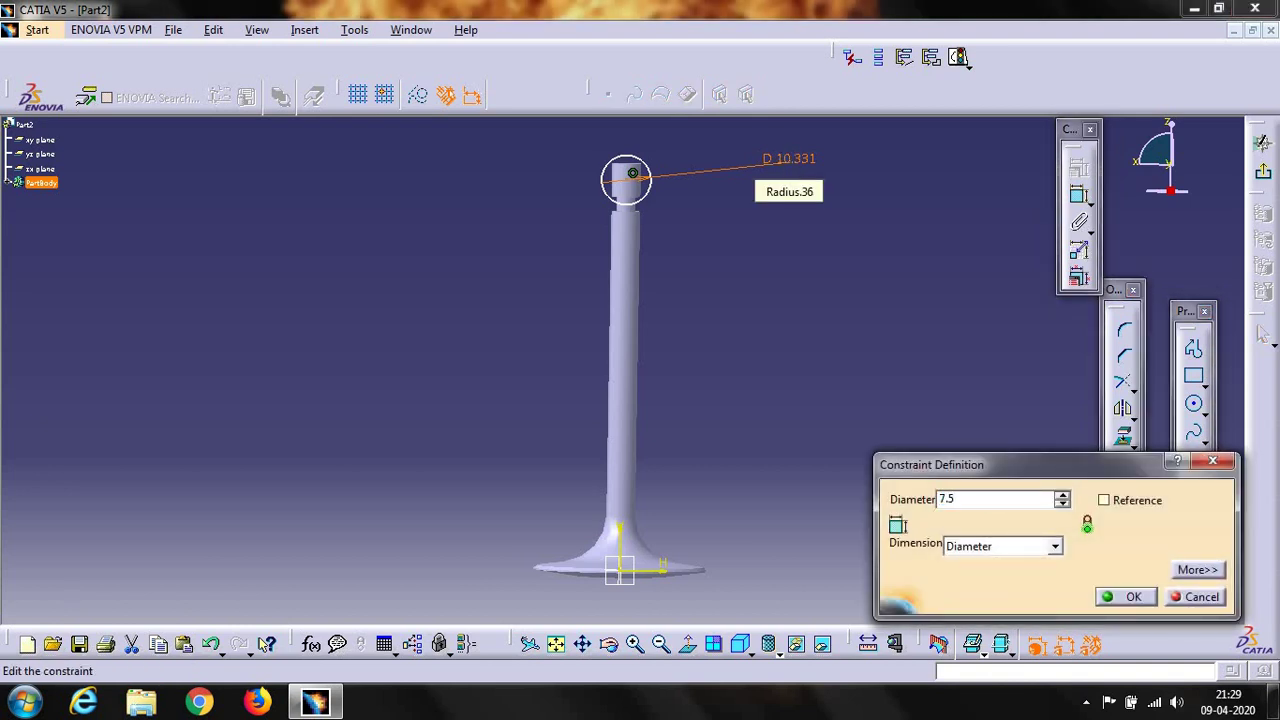
key(Return)
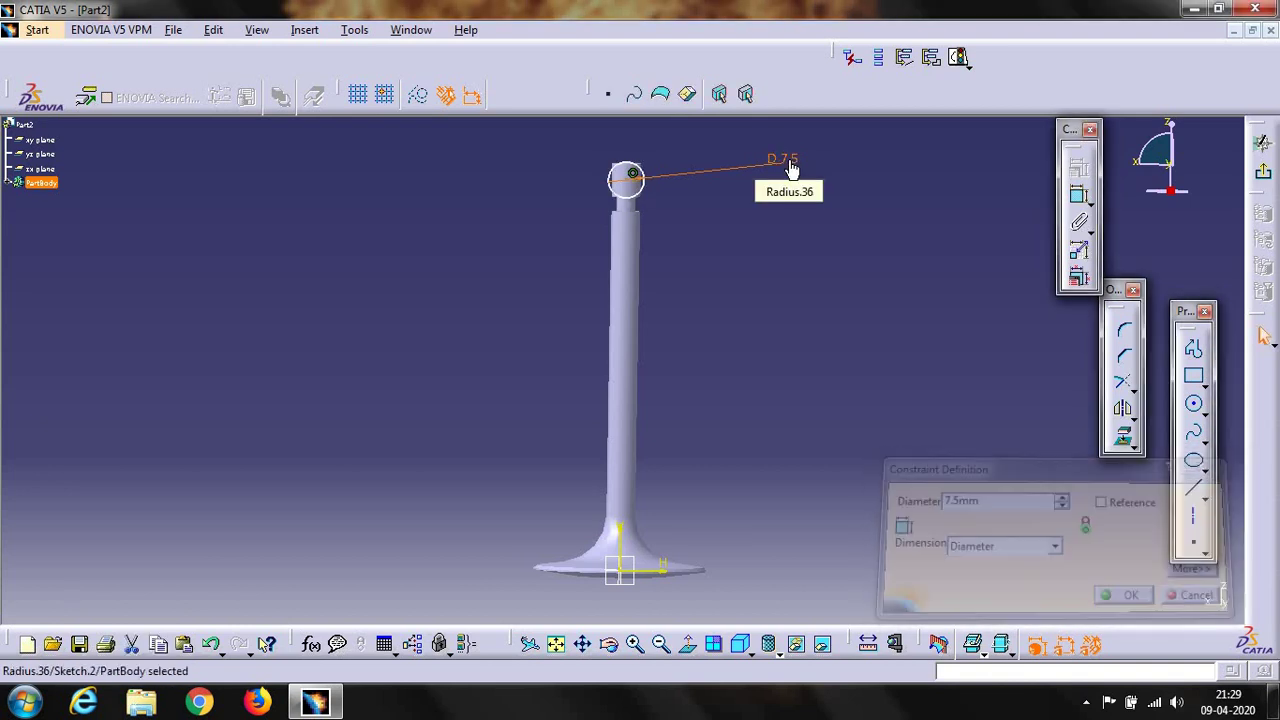
click(634, 645)
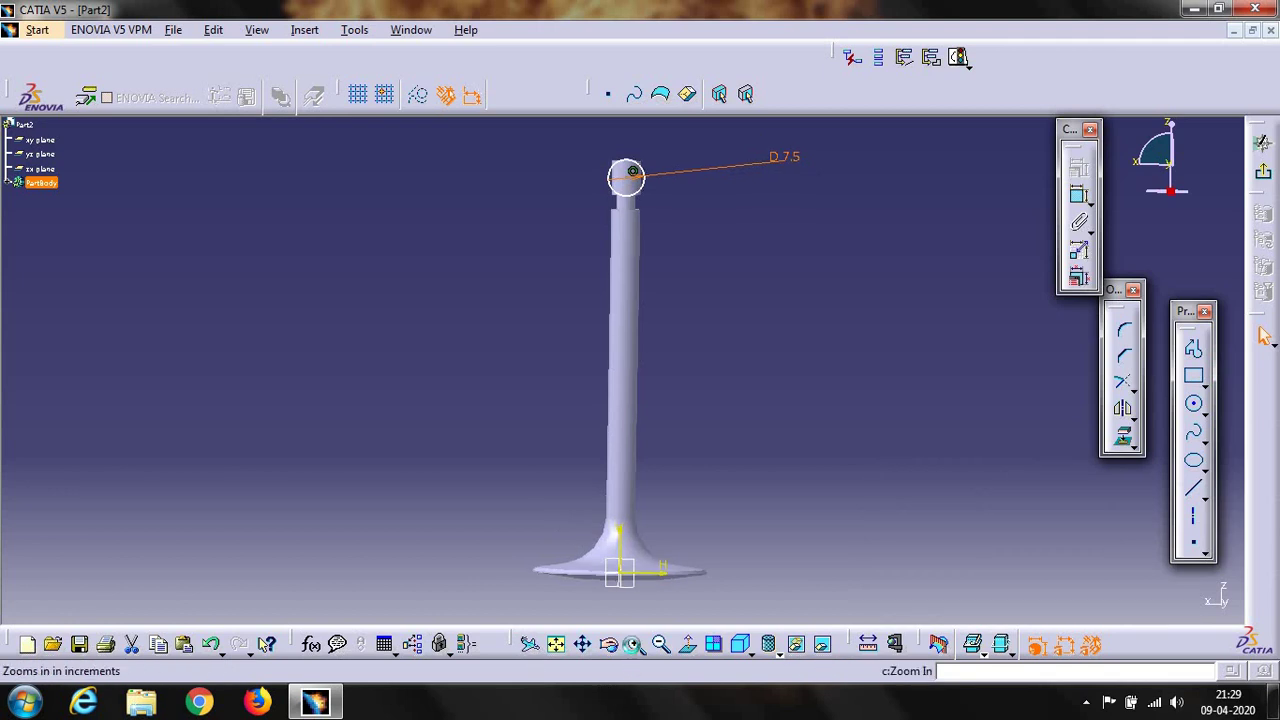
click(634, 645)
click(625, 649)
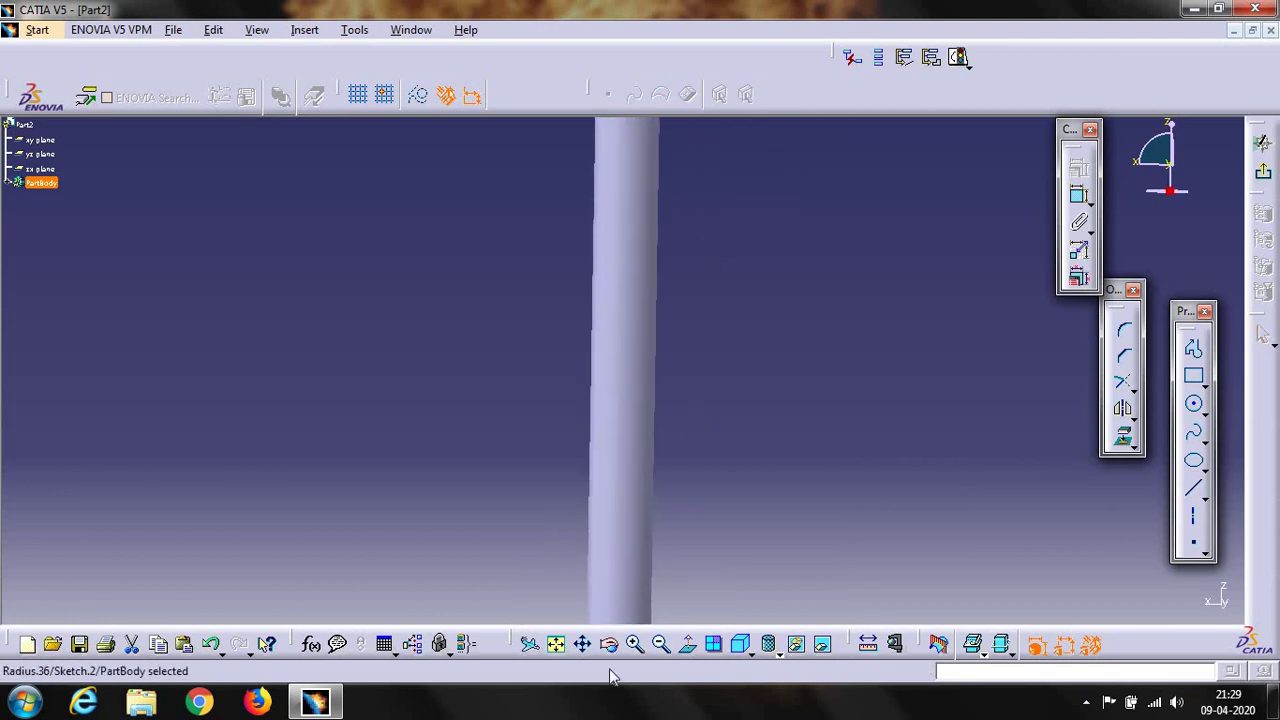
Step: Dimension the circle centre 3.7 mm below the stem tip's top edge
click(575, 447)
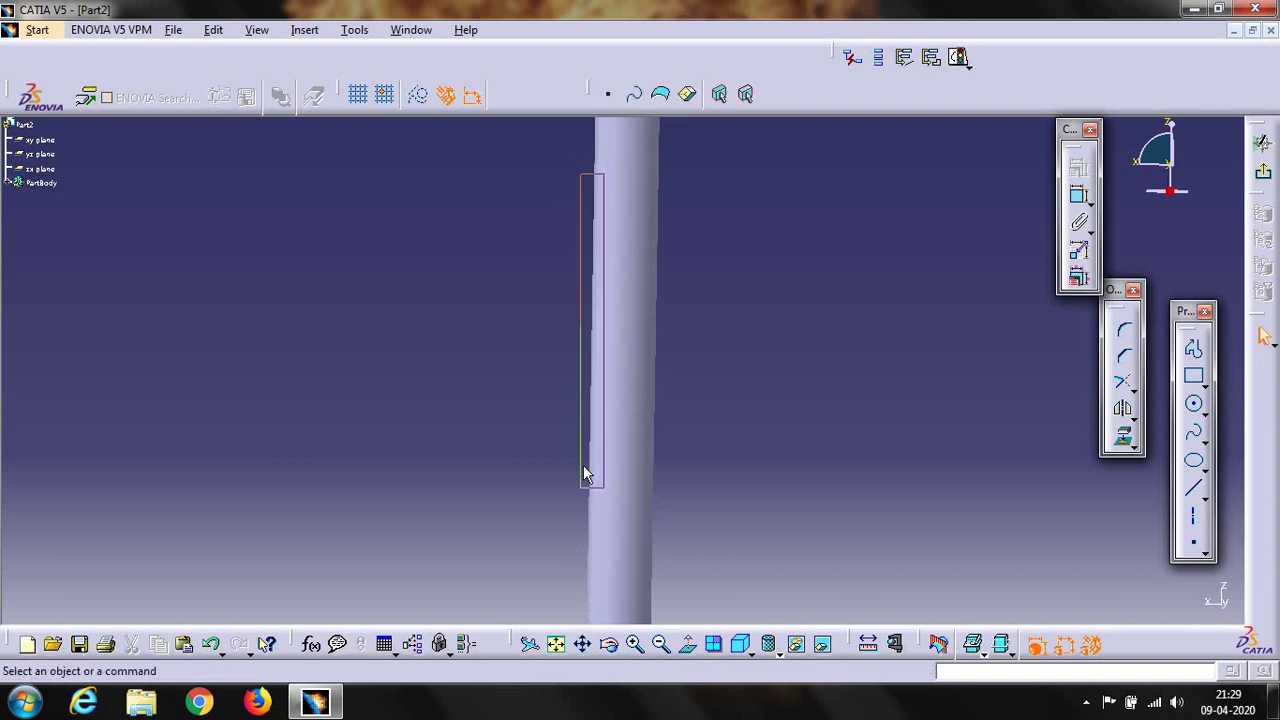
click(583, 644)
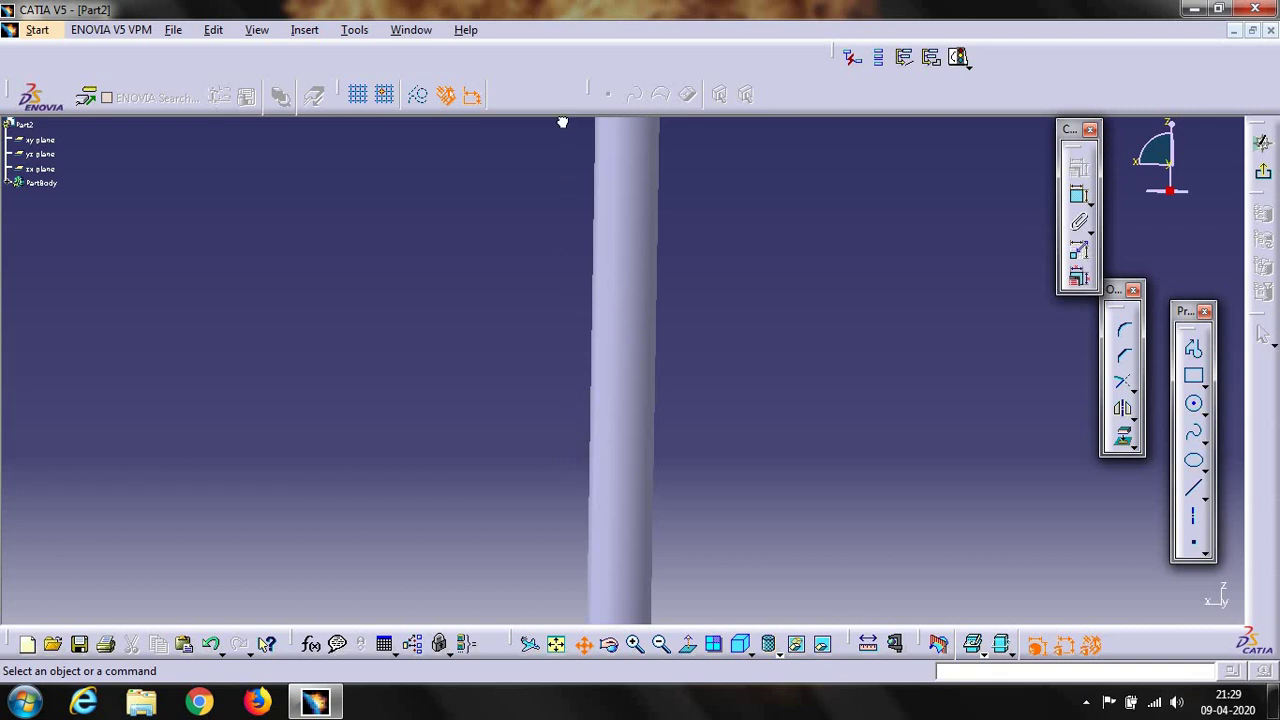
drag(563, 122, 578, 498)
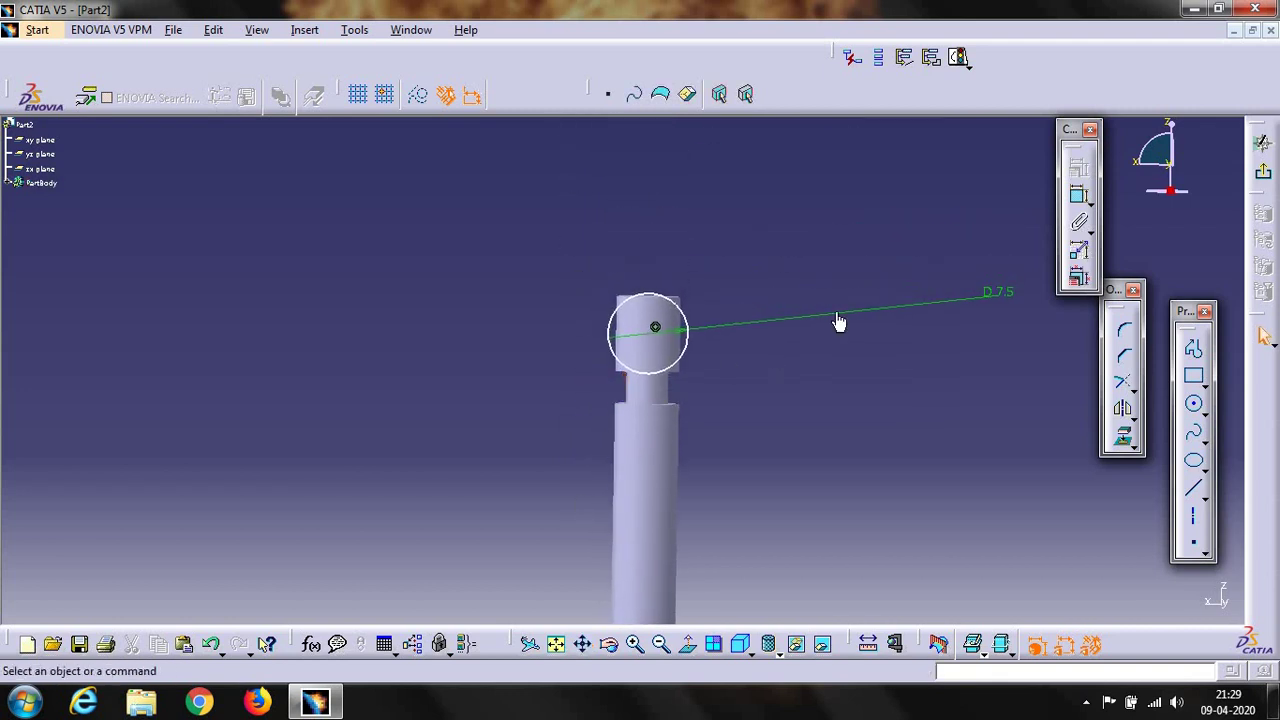
click(1076, 200)
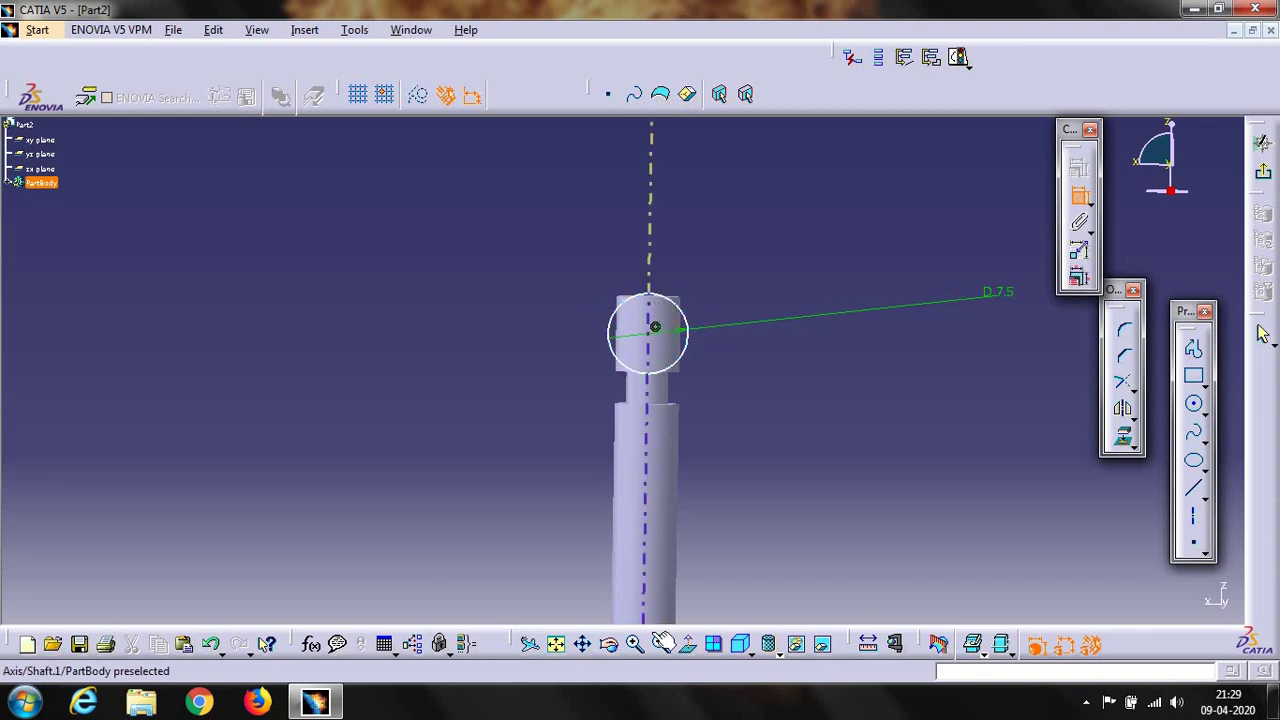
click(638, 643)
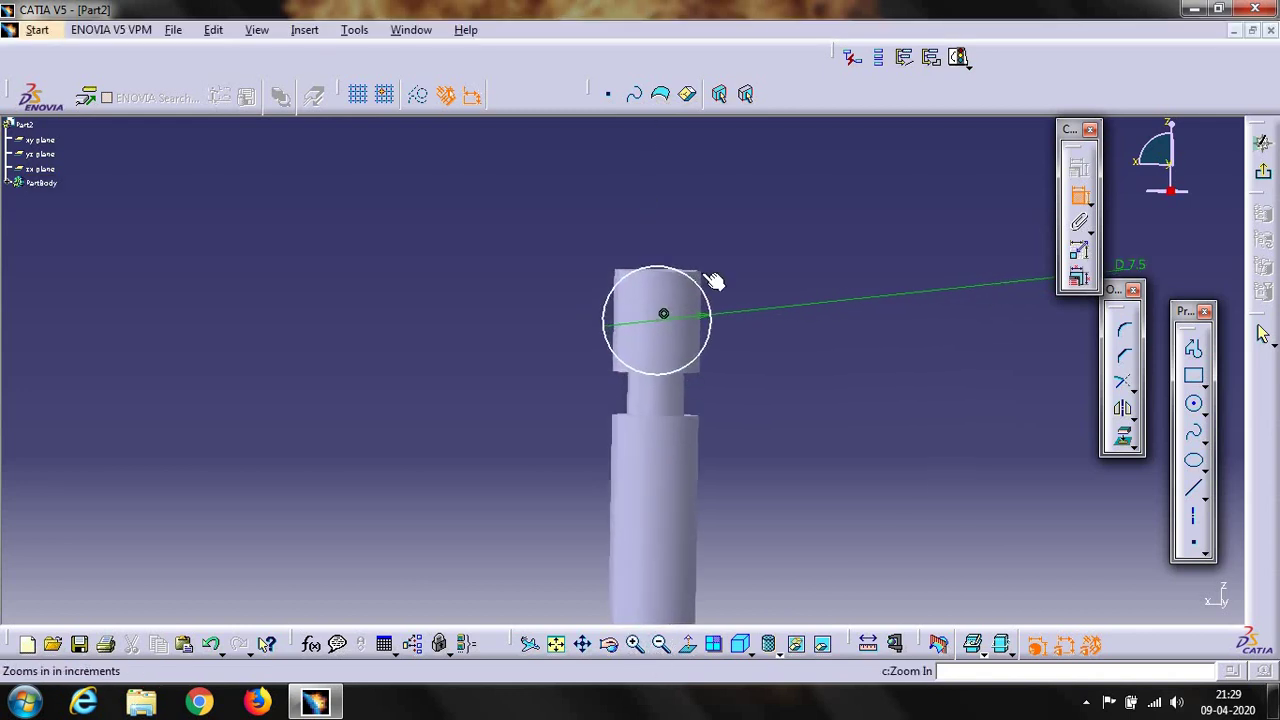
click(688, 244)
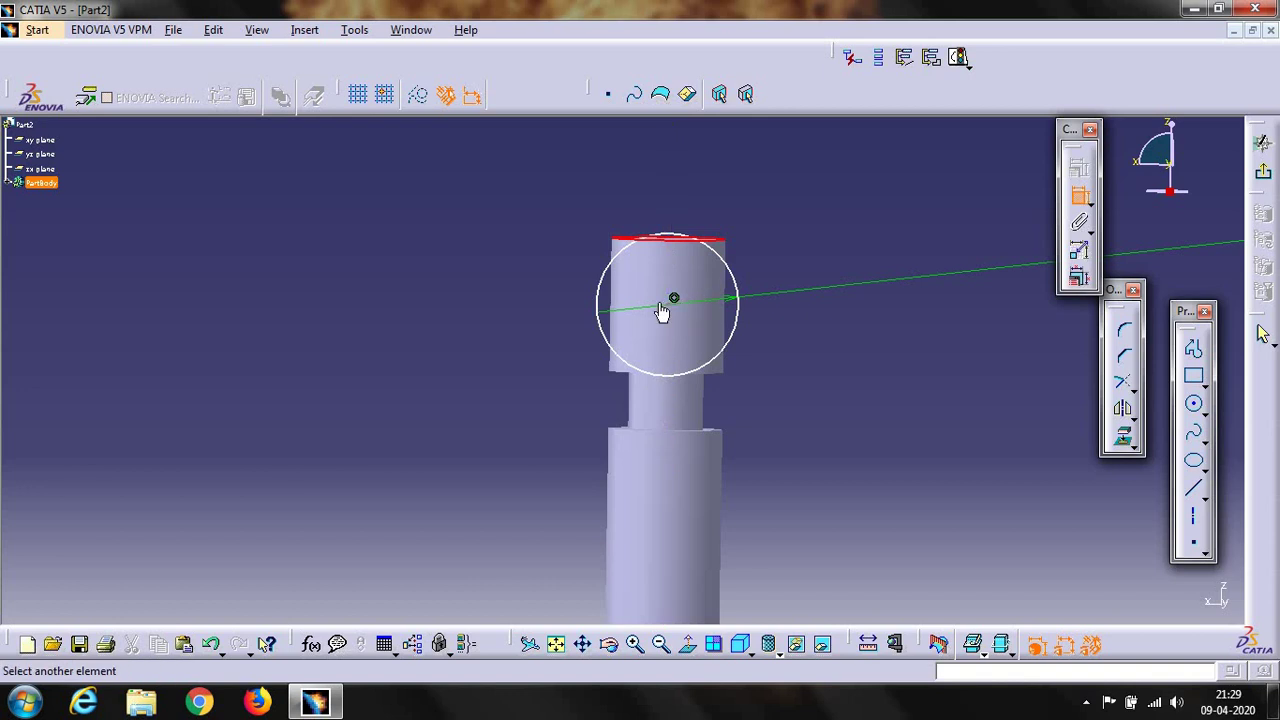
click(675, 299)
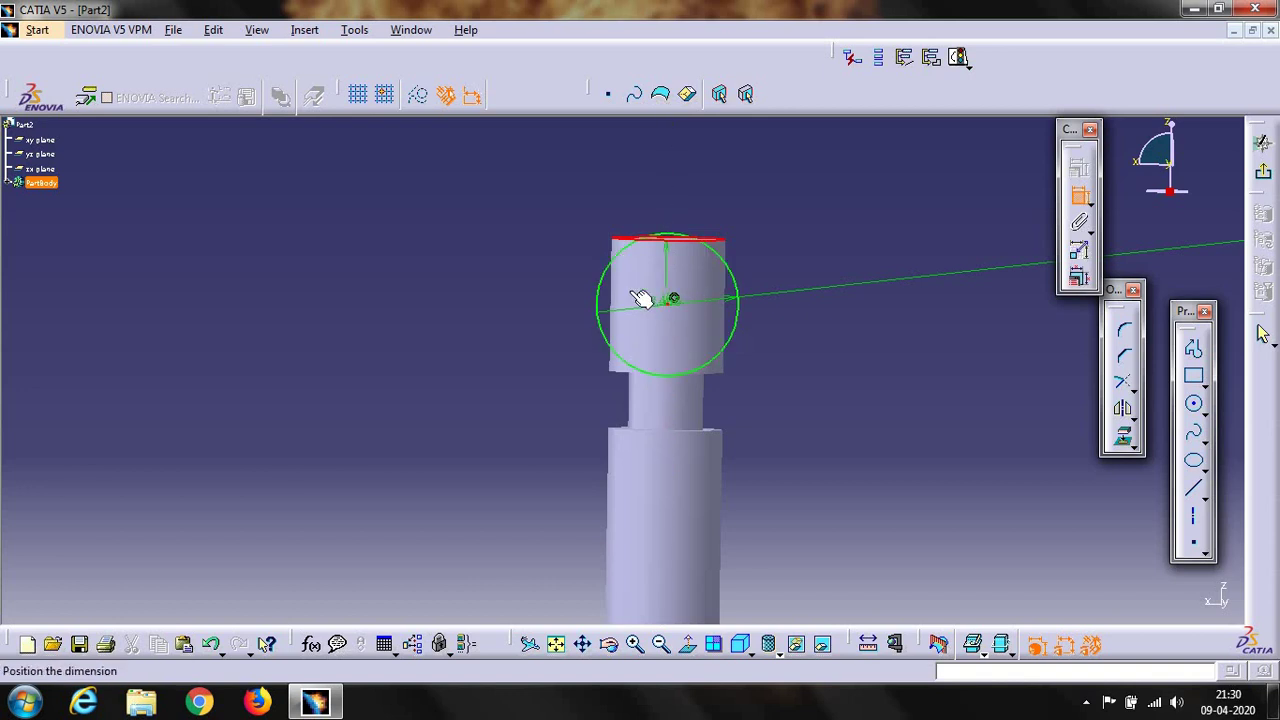
click(509, 284)
click(509, 284)
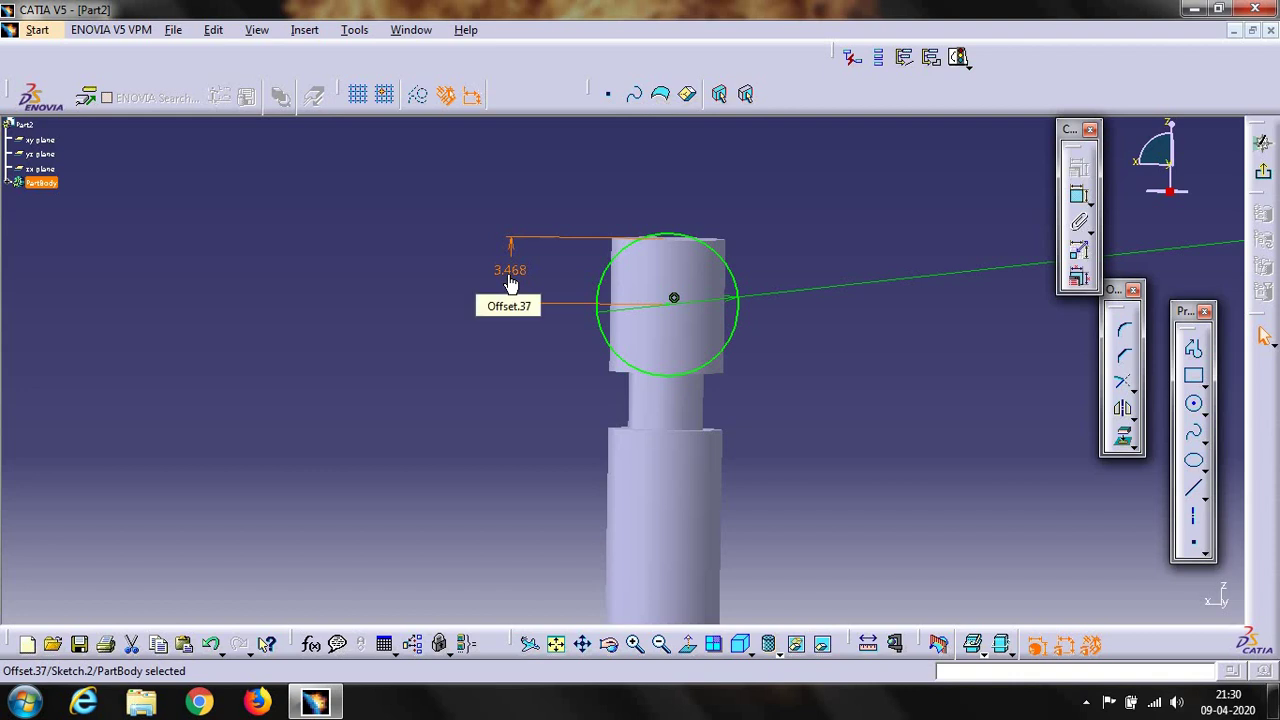
double_click(509, 284)
text(3.7)
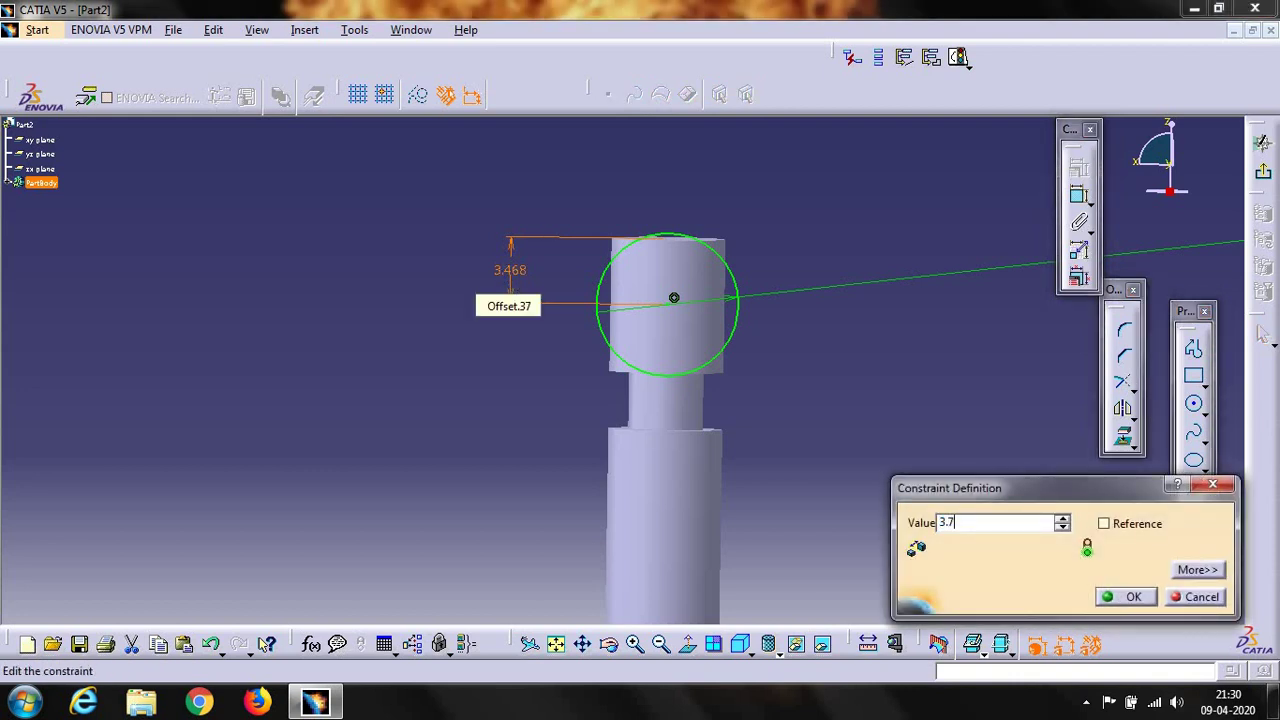
key(Return)
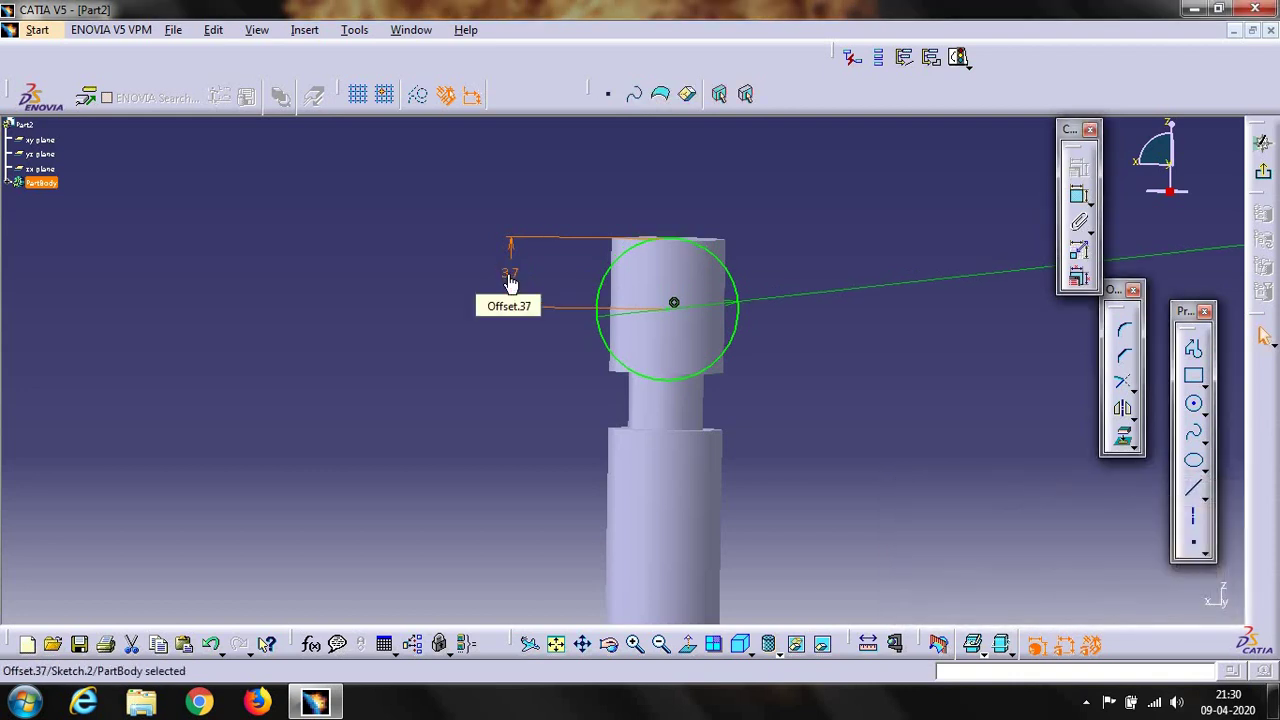
click(977, 460)
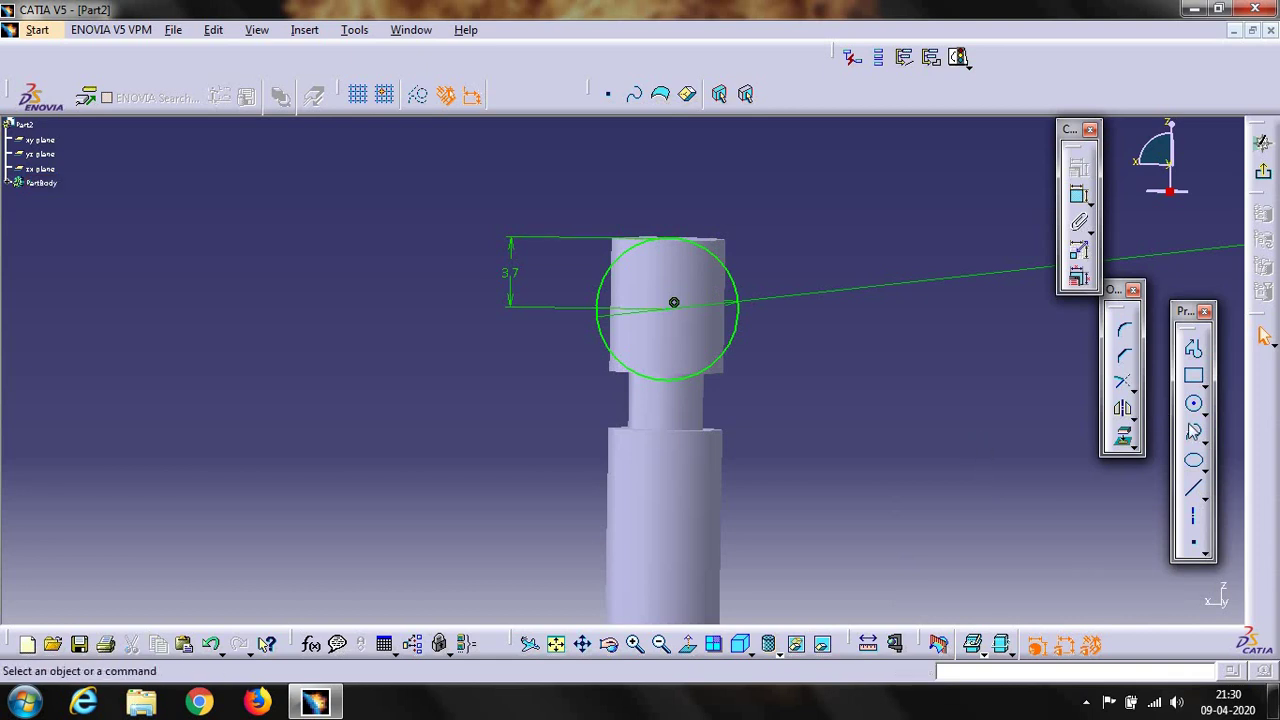
click(1194, 354)
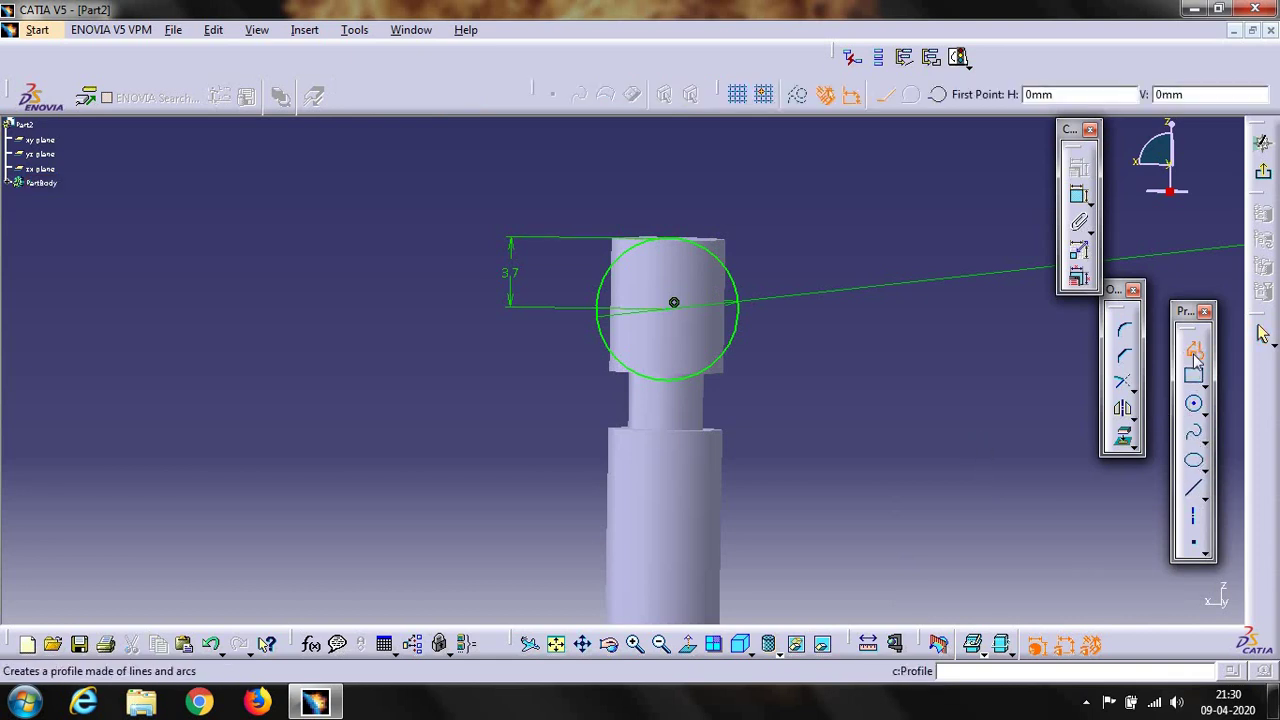
Step: Draw a profile from the circle's left point over the tip to its right point
click(596, 308)
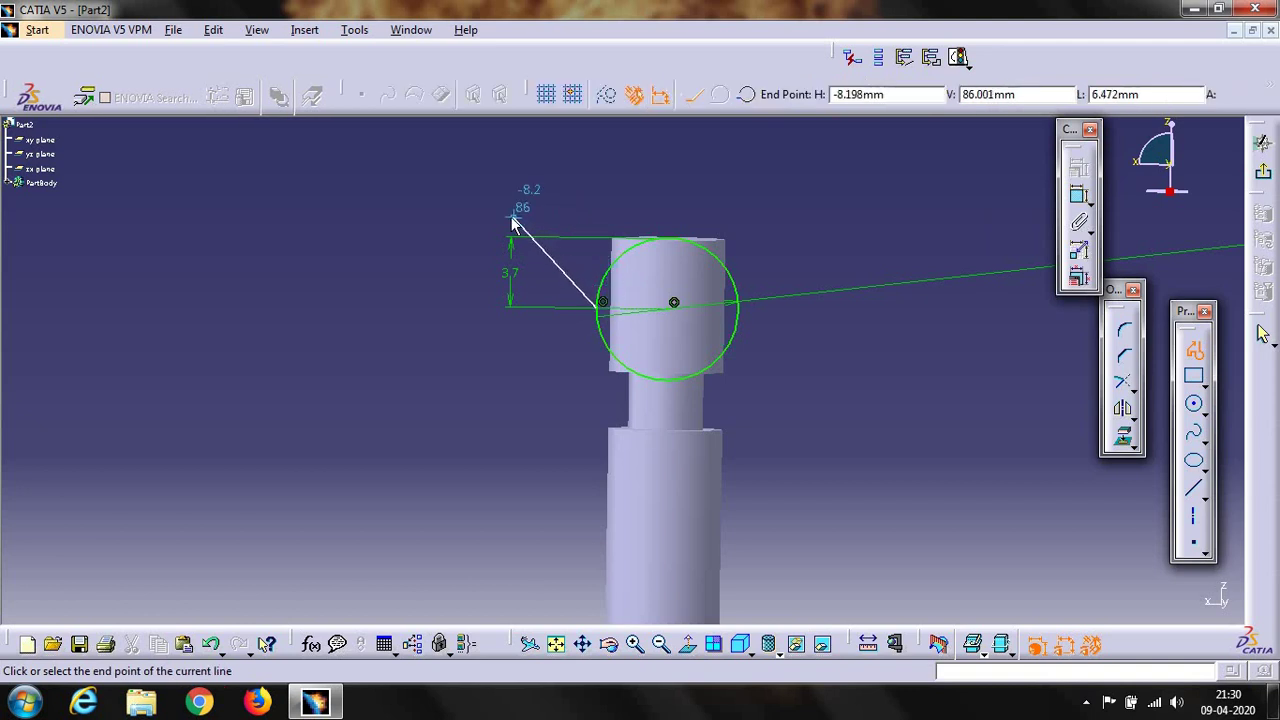
click(509, 232)
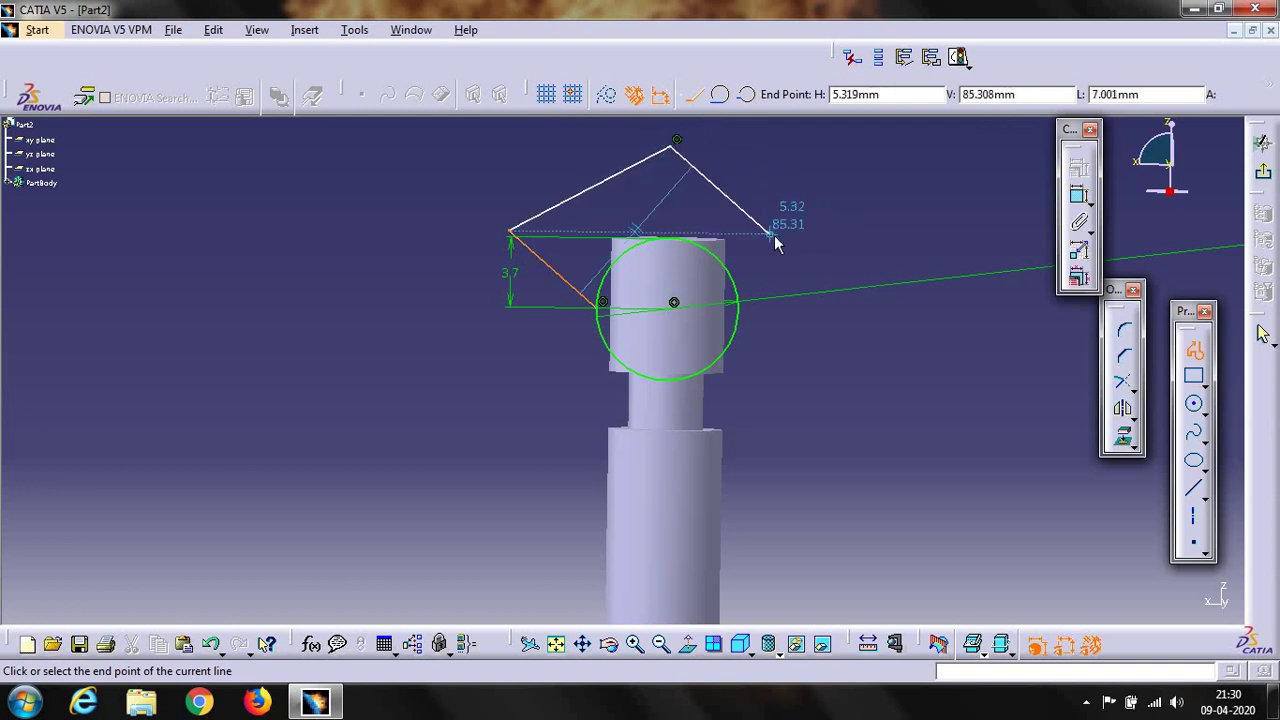
click(741, 299)
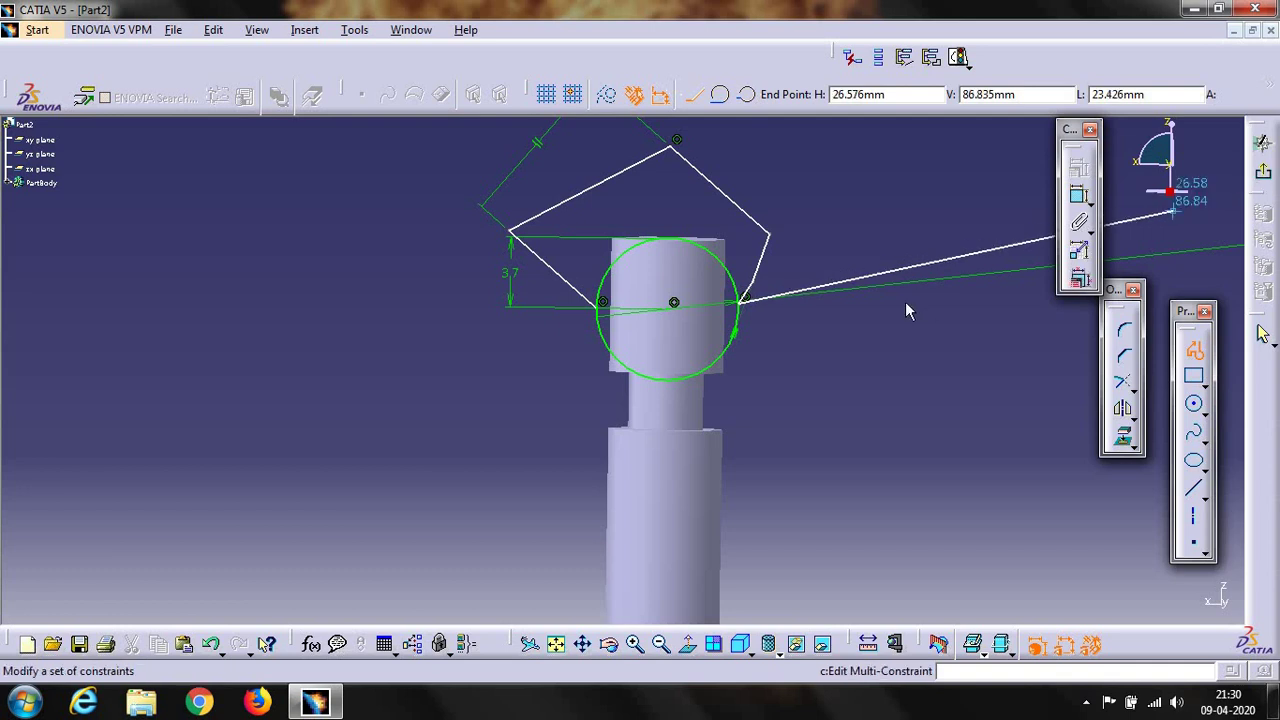
Step: Quick-trim the circle's lower arc and exit the sketcher
click(1127, 379)
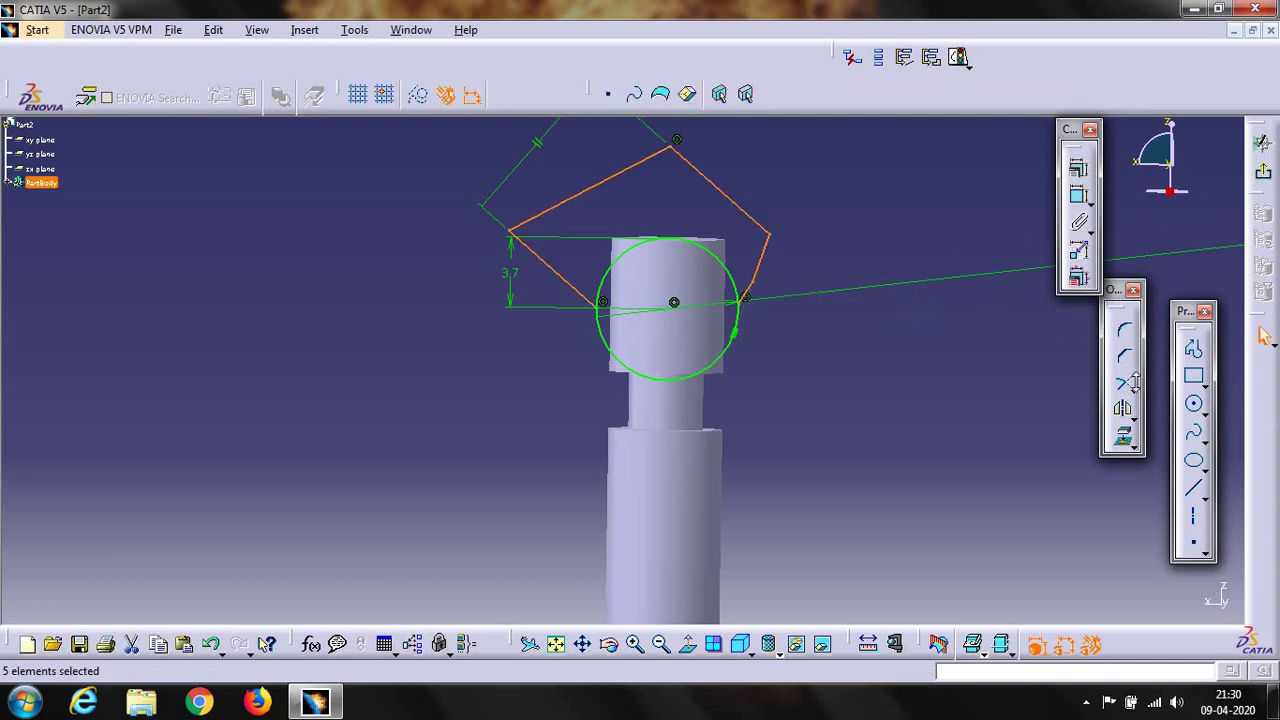
click(1133, 388)
click(1210, 400)
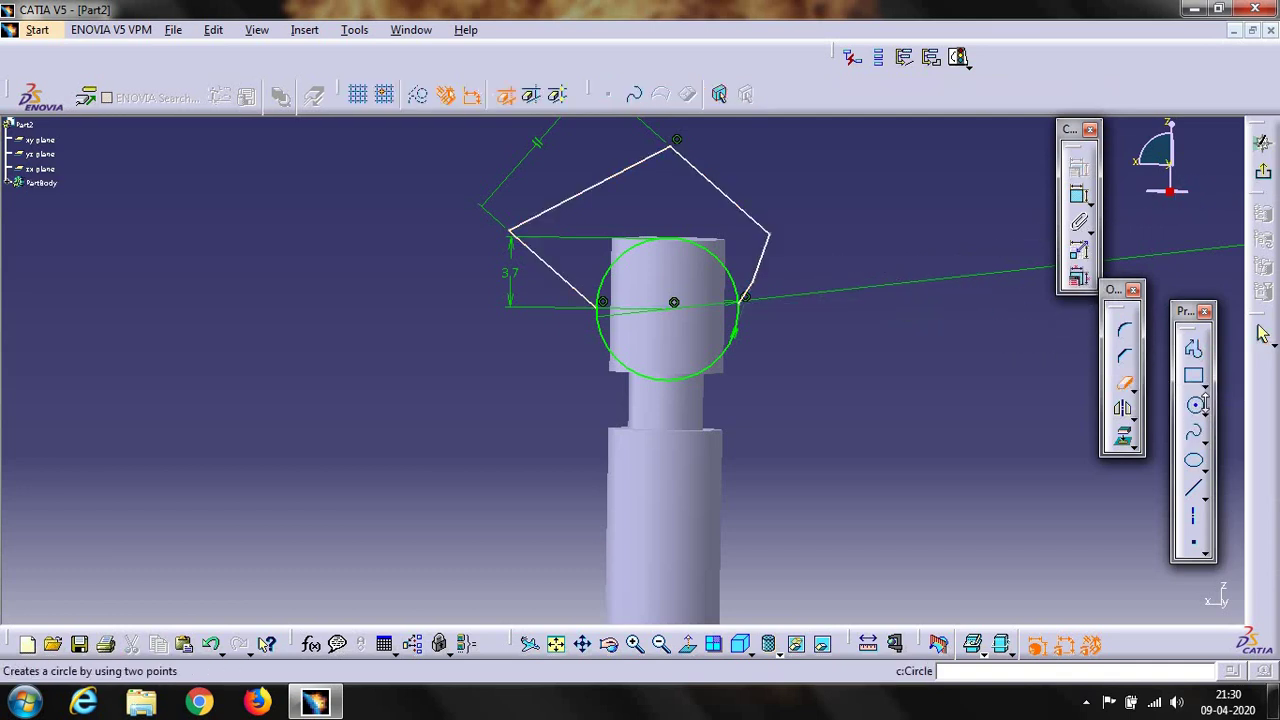
click(716, 357)
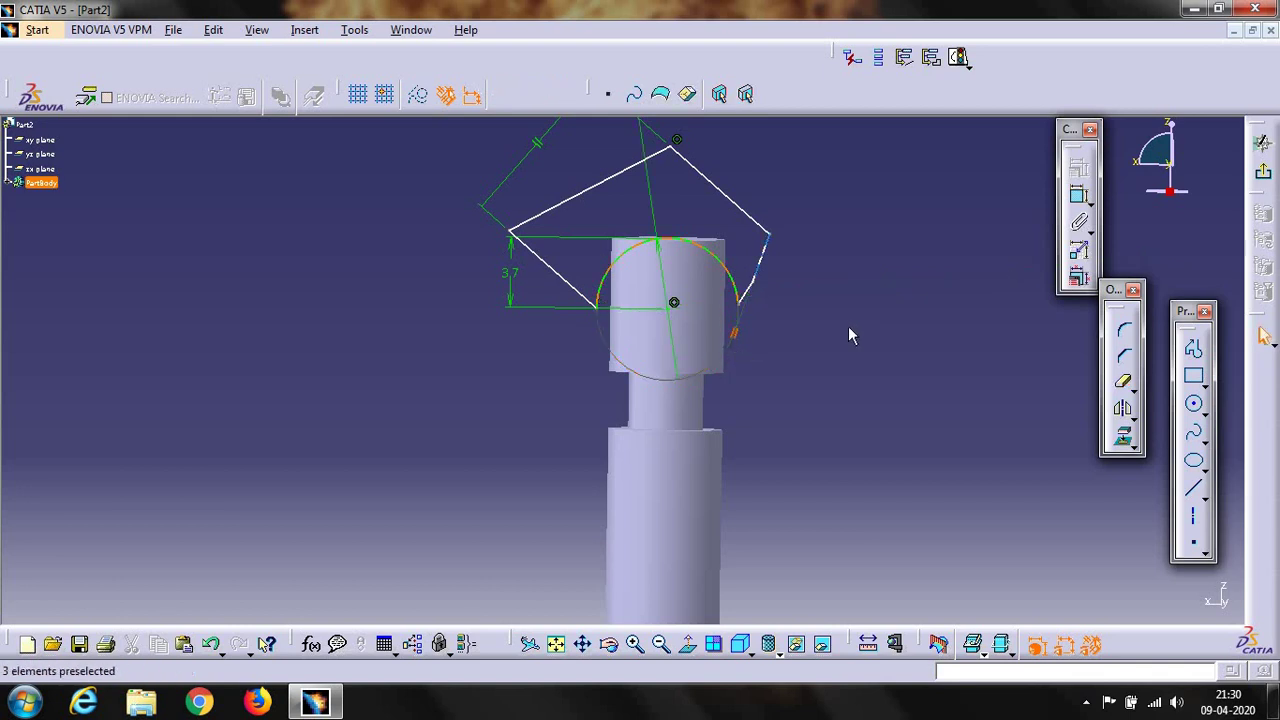
click(1265, 176)
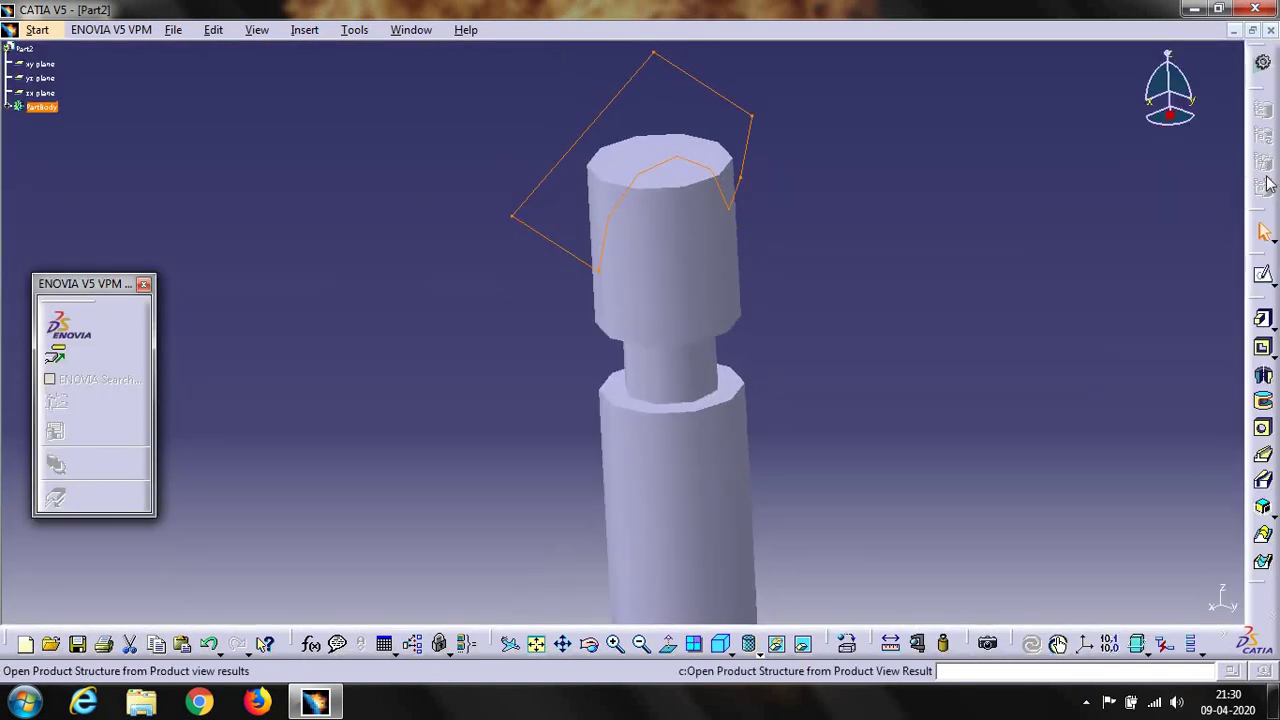
Step: Cut a 20 mm mirrored-extent pocket from the tip sketch through the stem top
click(1264, 349)
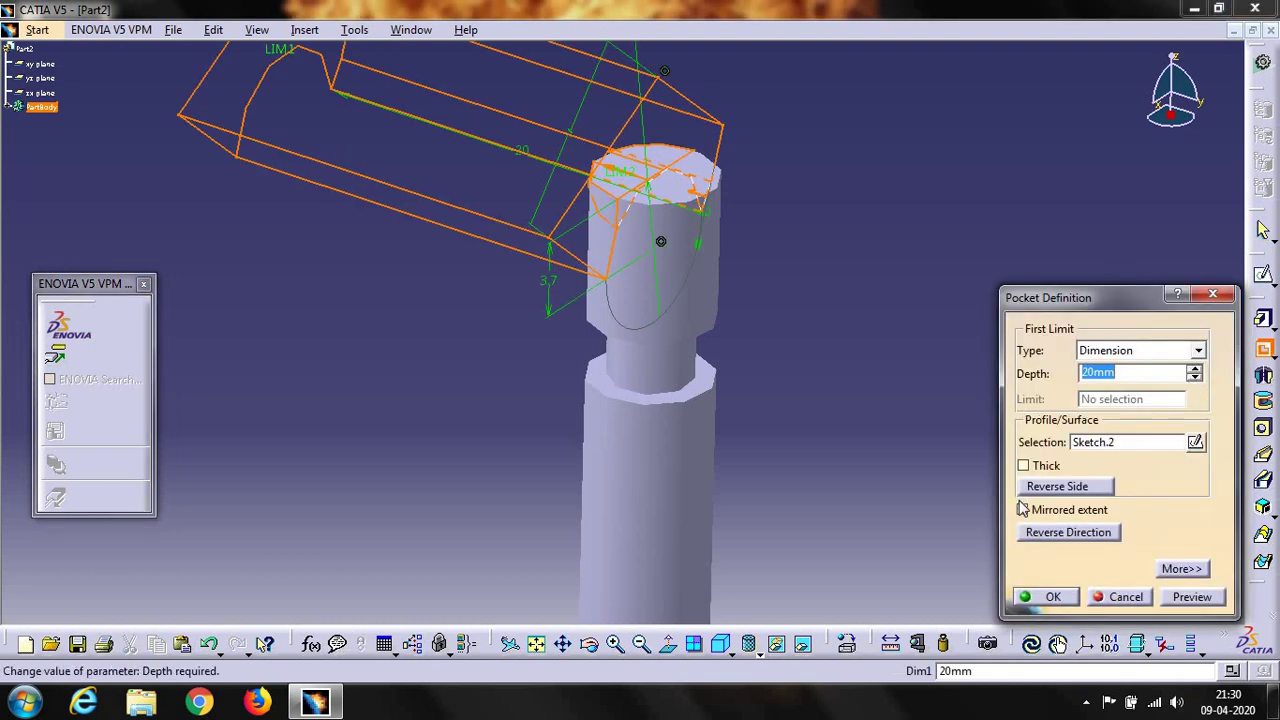
click(1022, 510)
click(1052, 597)
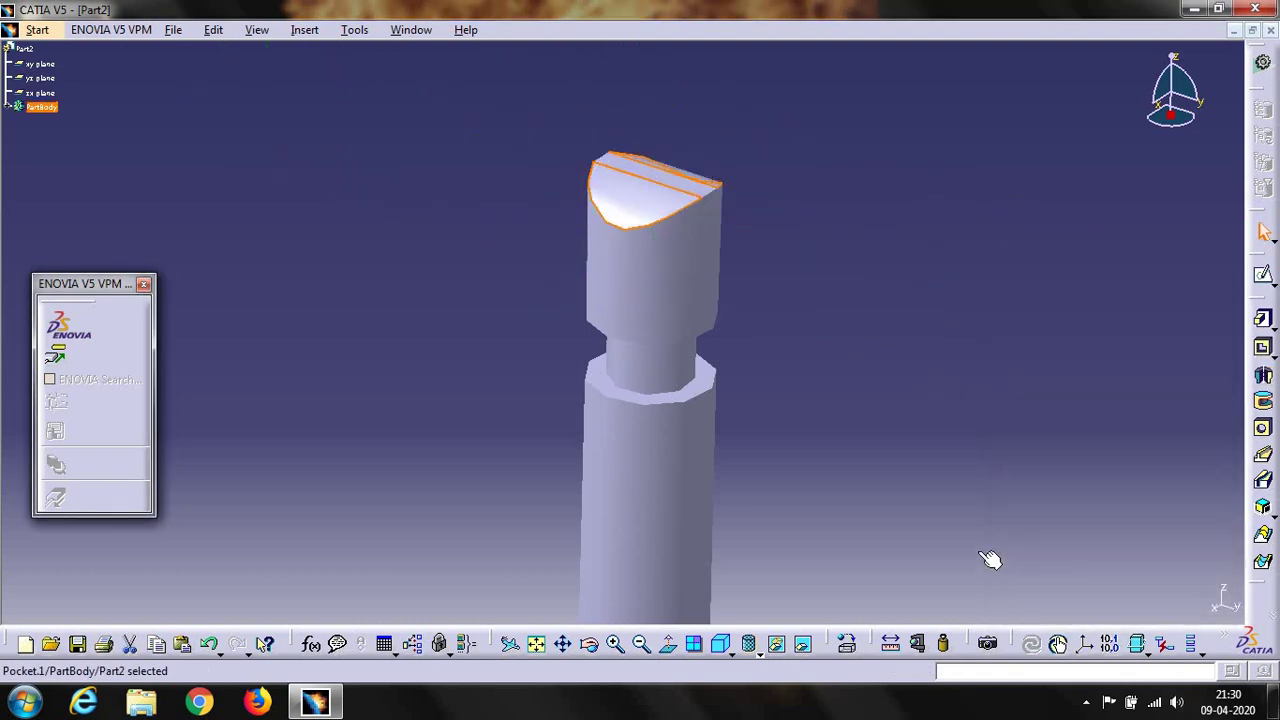
click(641, 644)
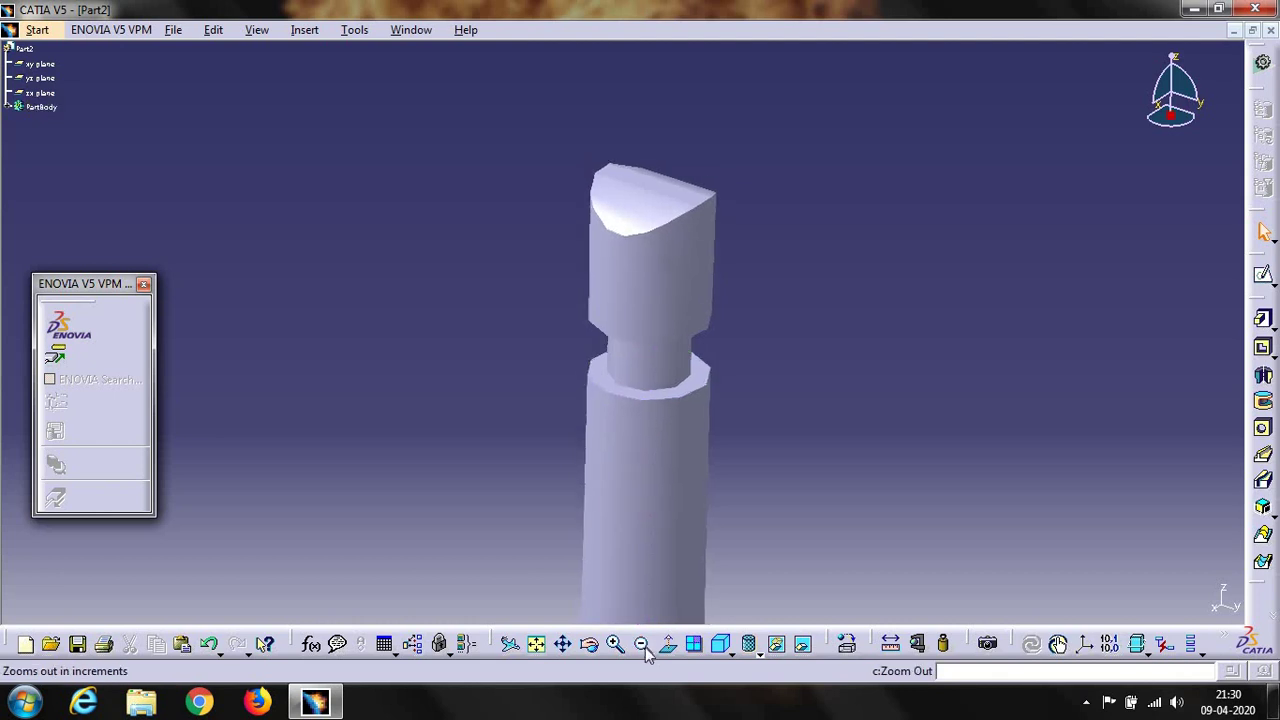
click(536, 644)
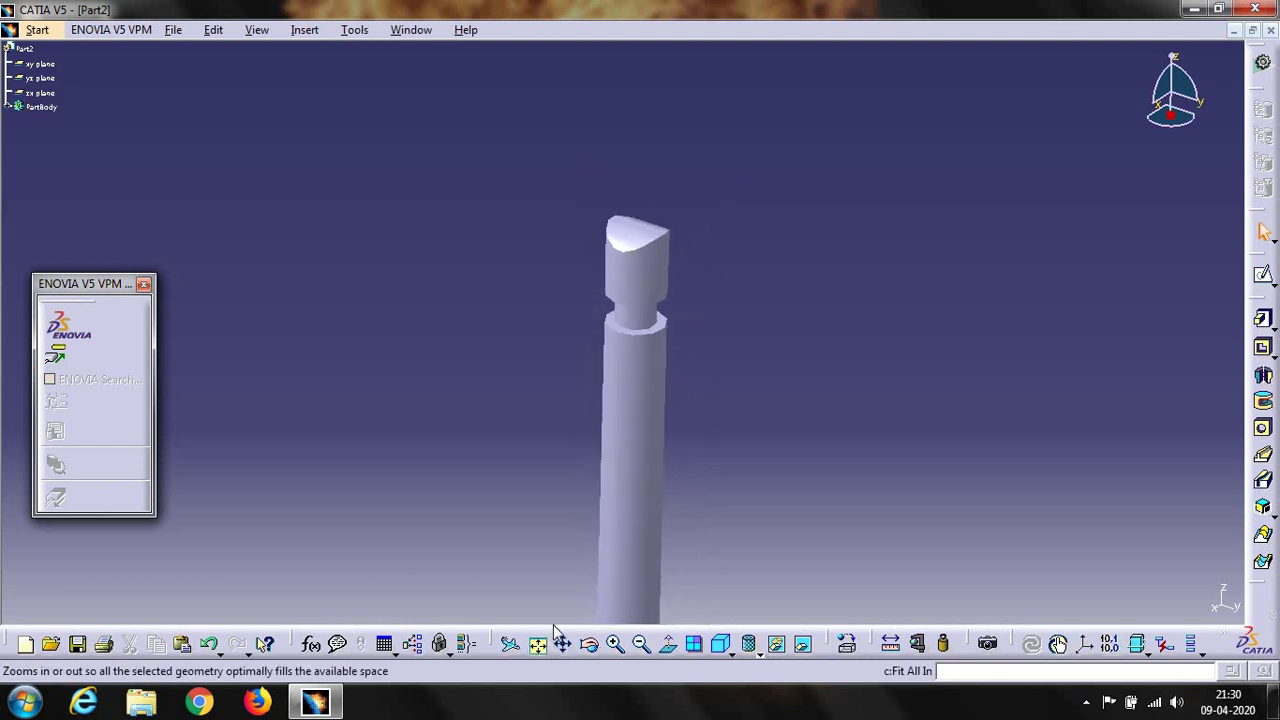
click(41, 106)
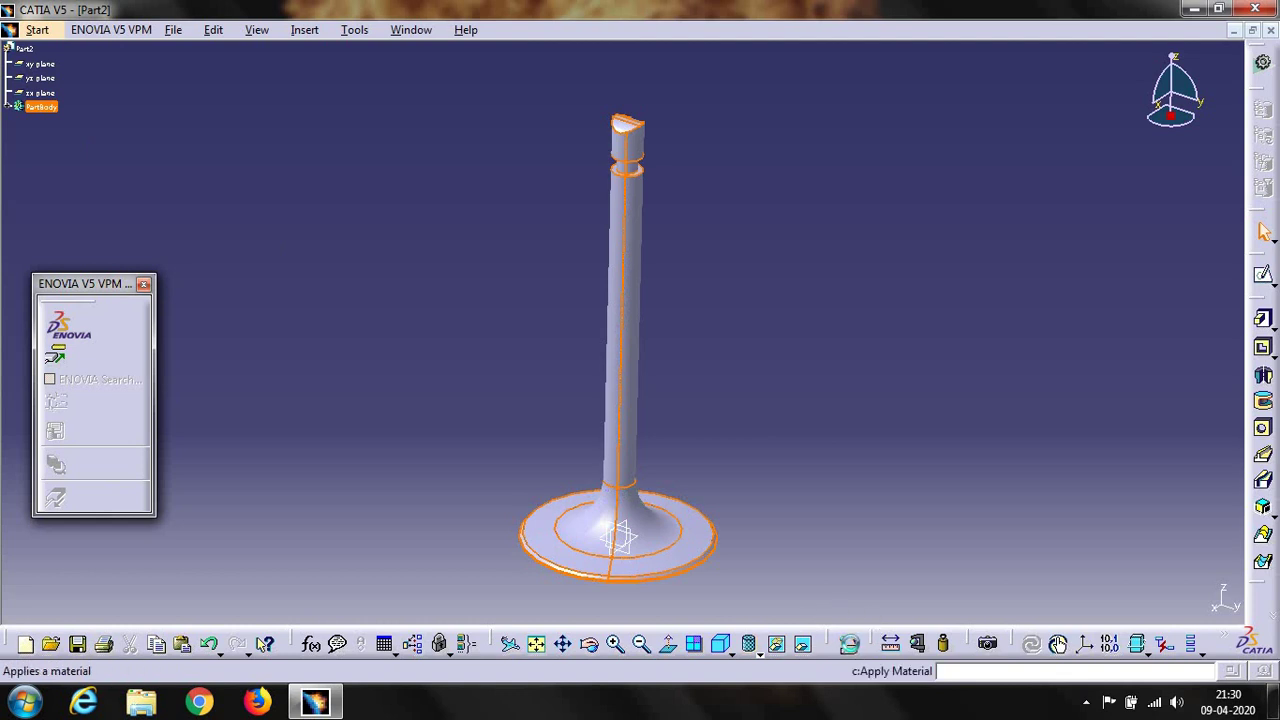
Step: Apply Aluminium from the Metal materials to the valve's PartBody
click(849, 644)
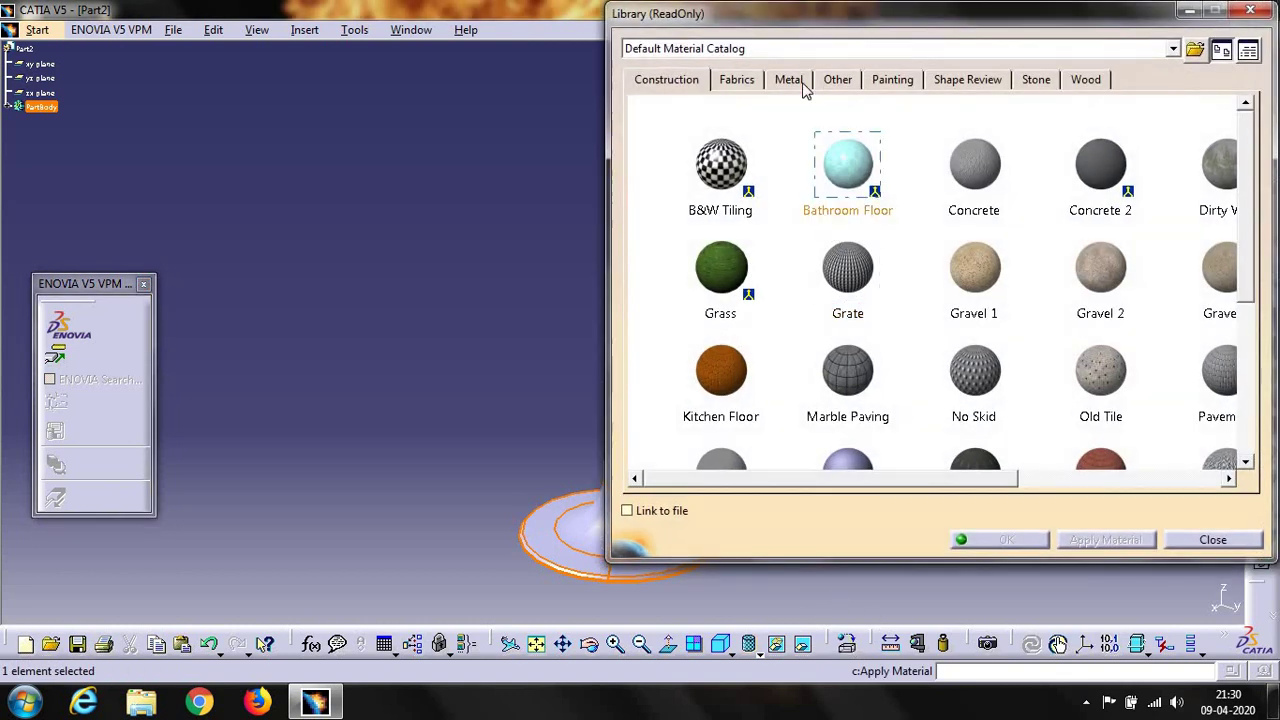
click(785, 80)
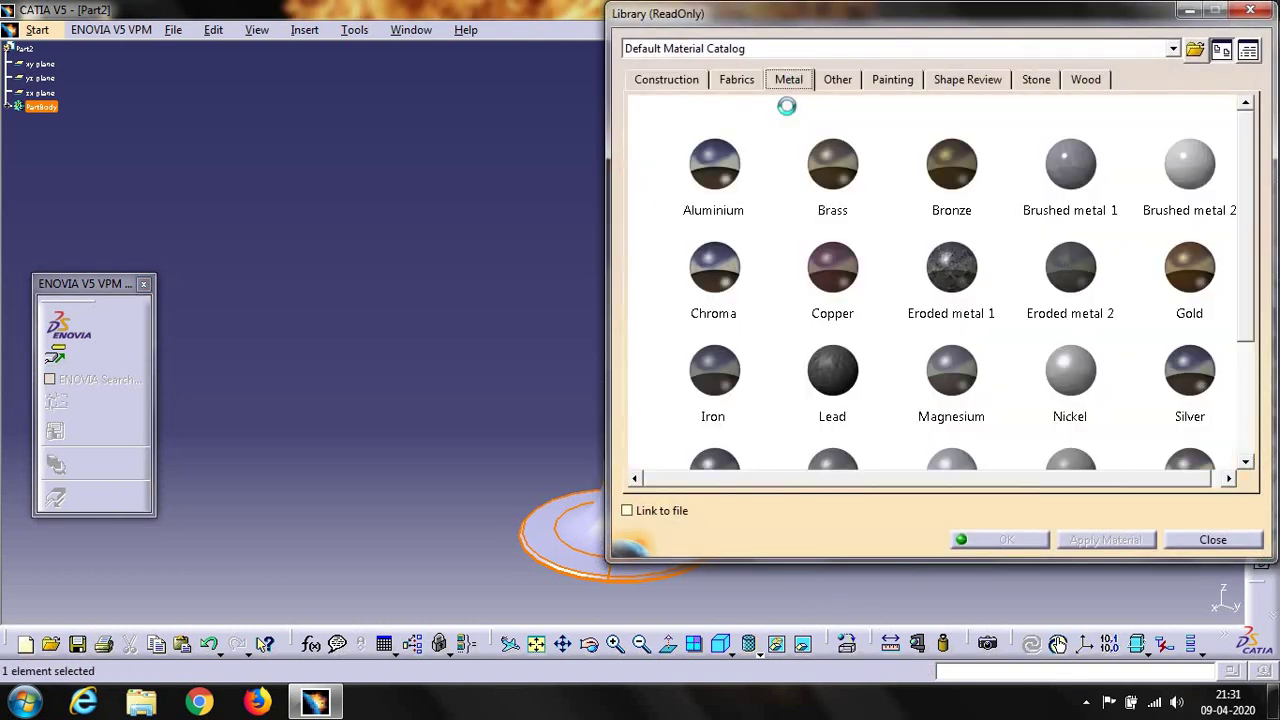
click(740, 193)
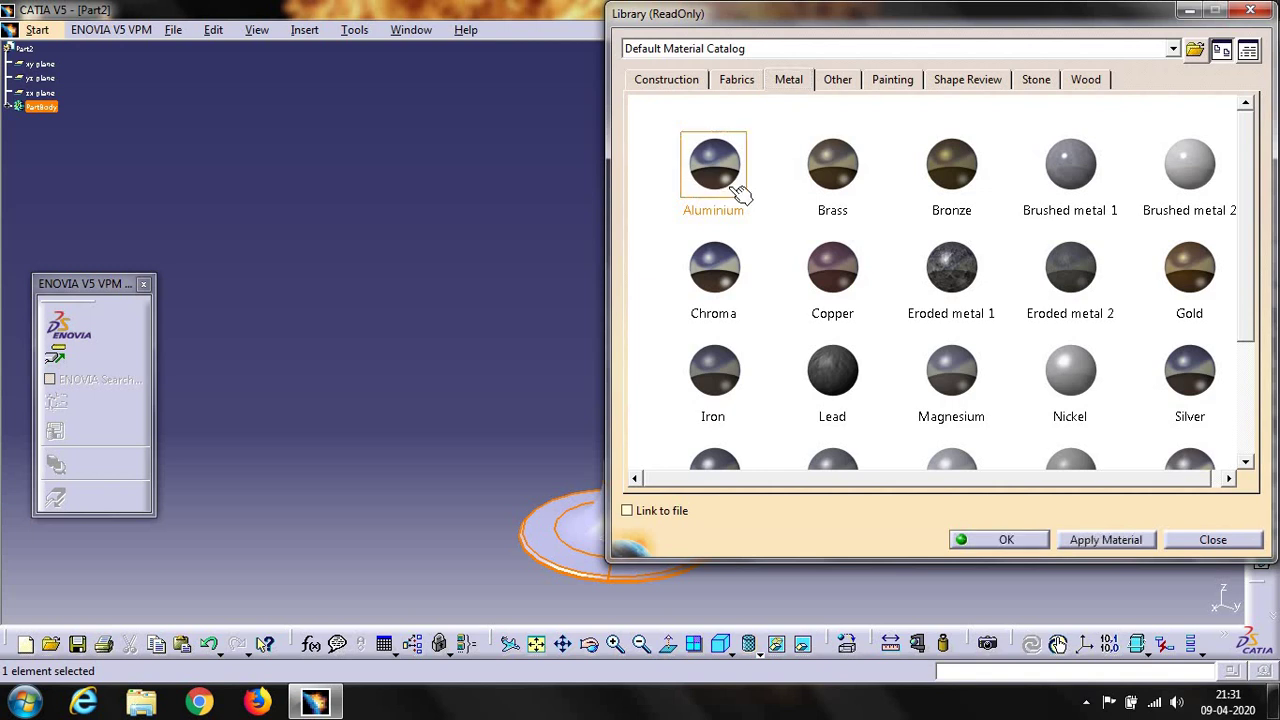
click(1090, 540)
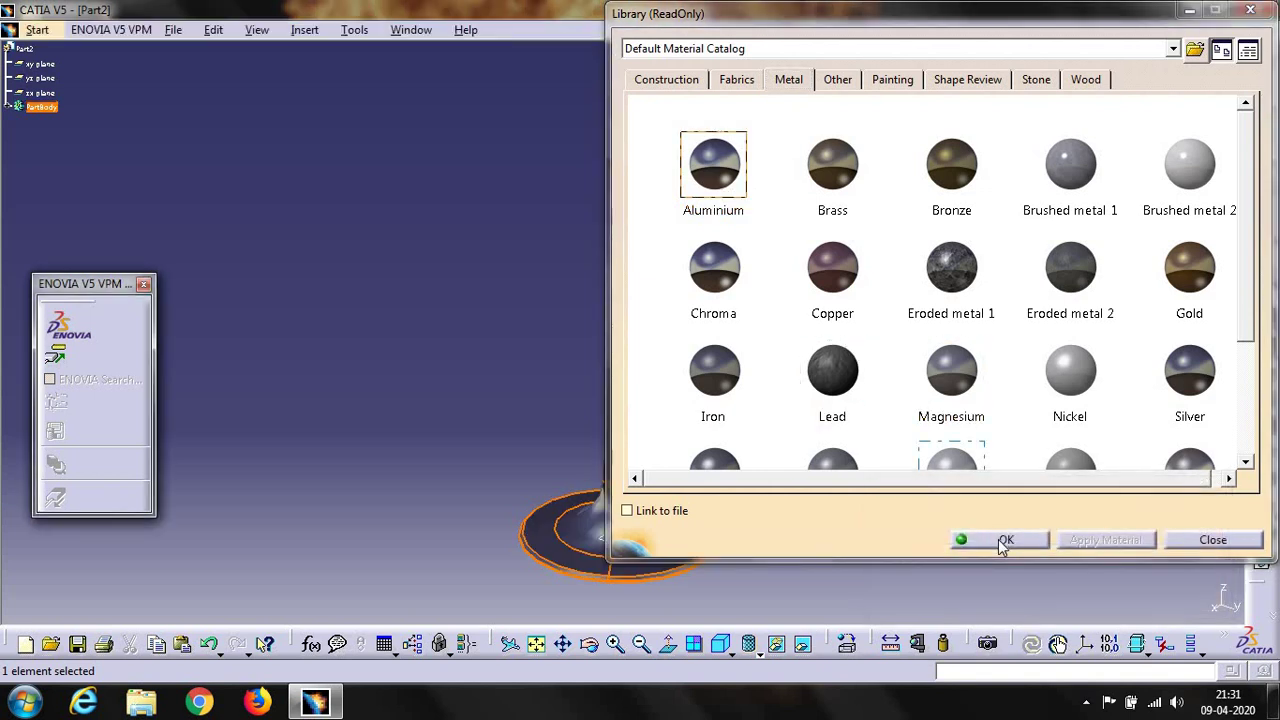
click(1003, 540)
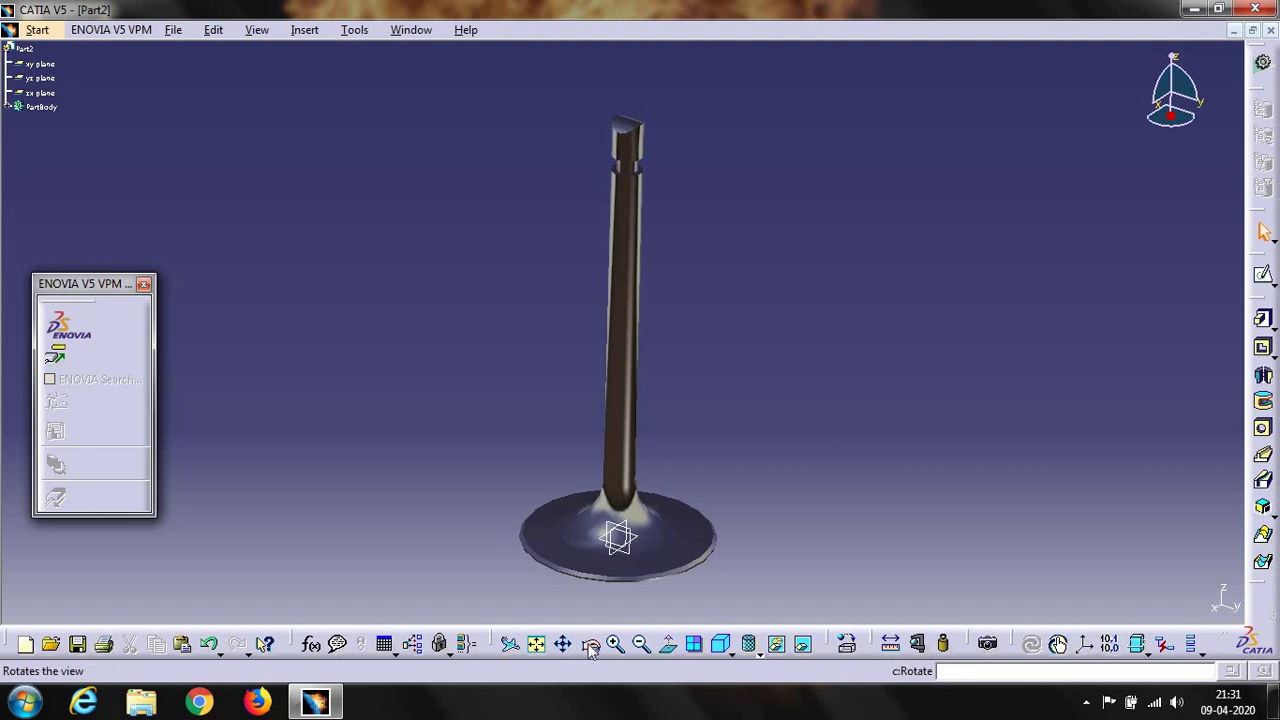
click(589, 643)
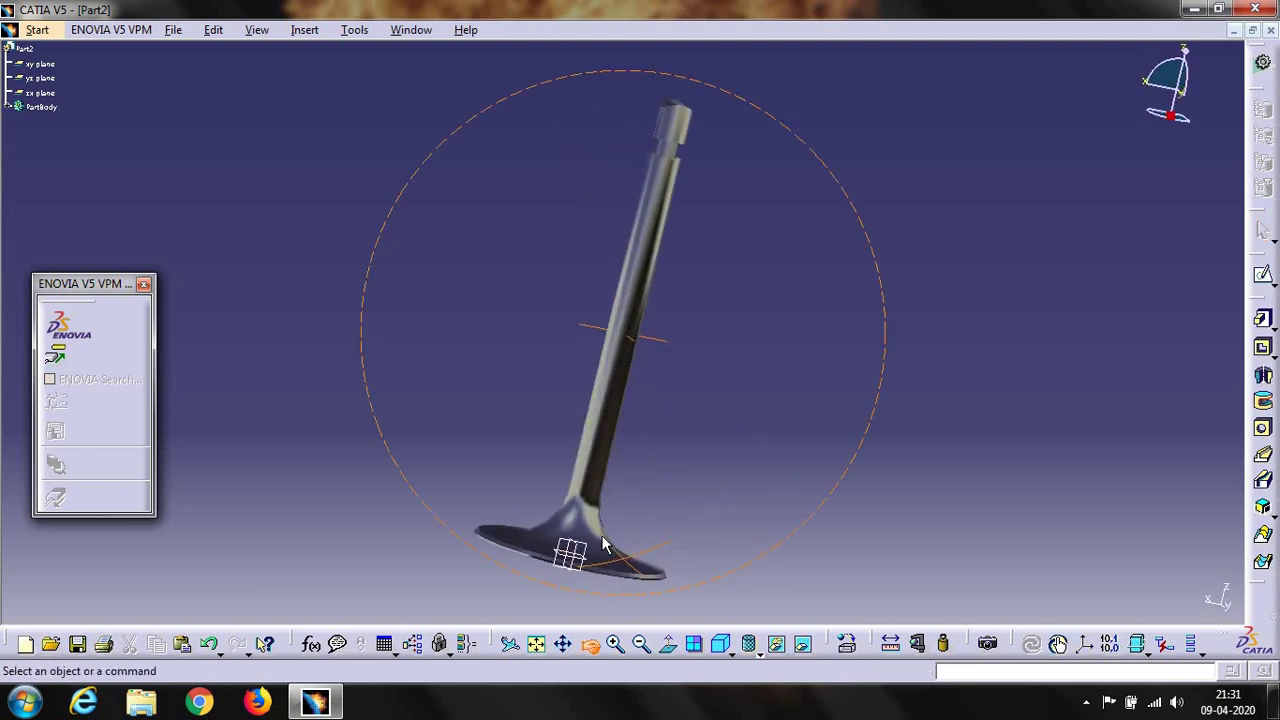